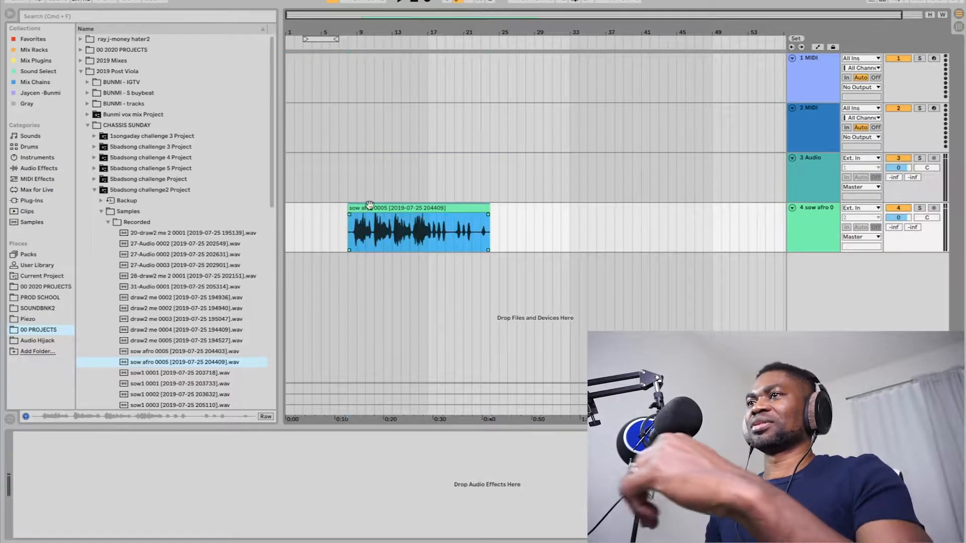
Turn off warping for the sow afro 0005 vocal clip on track 4.
double_click(370, 207)
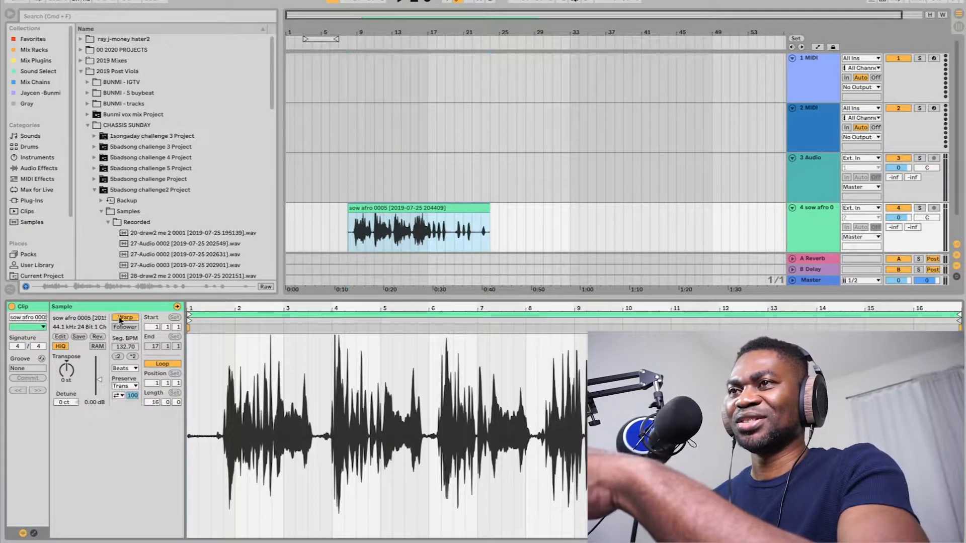
click(122, 318)
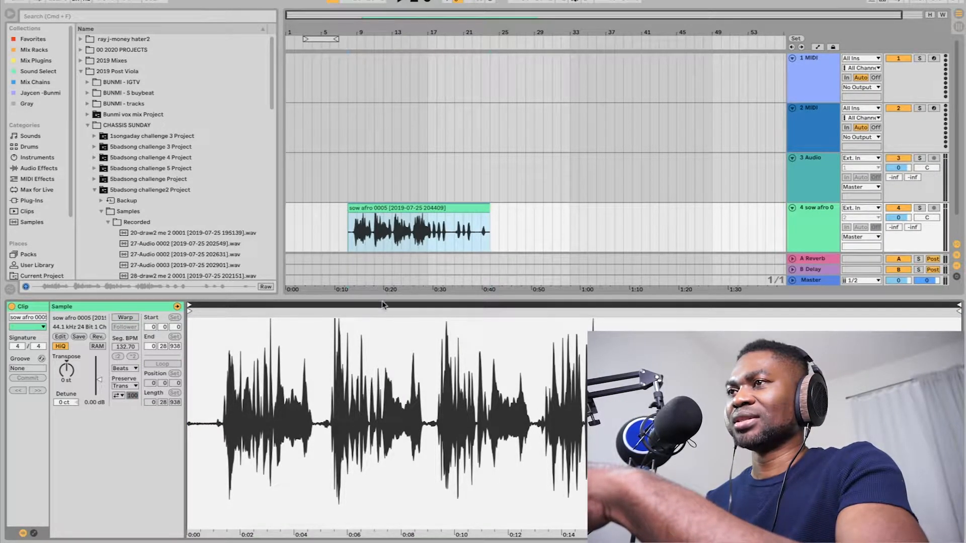
drag(383, 298, 383, 379)
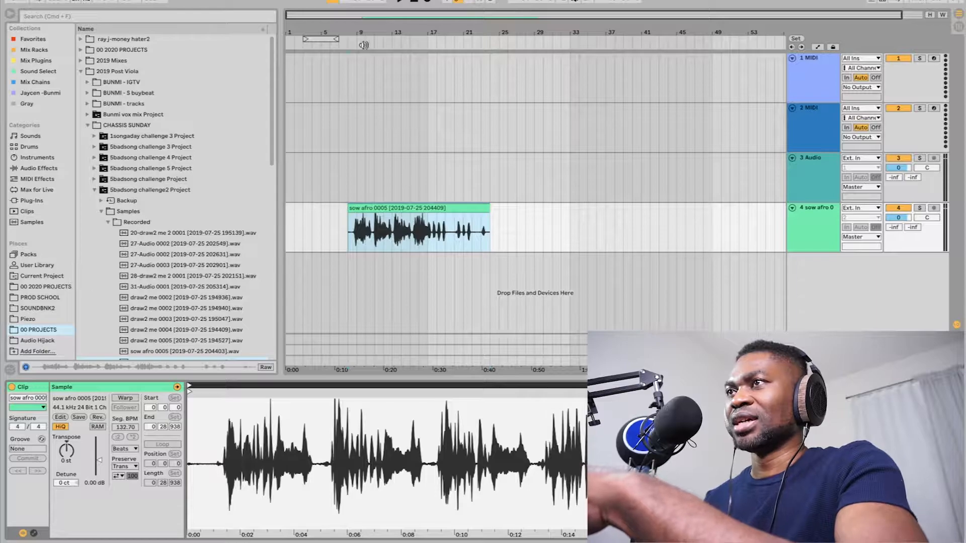
Trim the sow afro 0005 clip to start at about 8.3 and end at about bar 19.
mouse_move(368, 34)
mouse_down()
mouse_move(350, 60)
mouse_move(386, 54)
mouse_move(380, 35)
mouse_up()
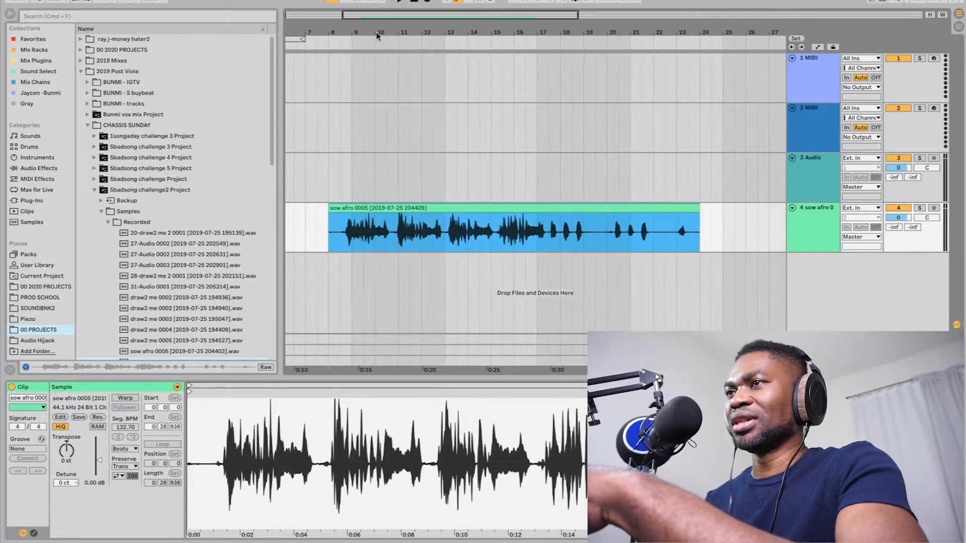
drag(331, 206, 341, 208)
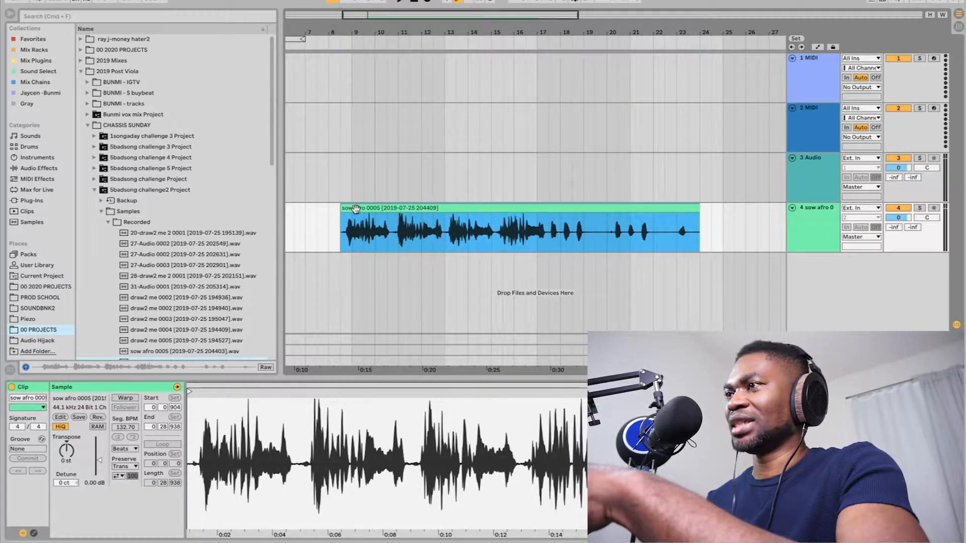
drag(693, 206, 582, 211)
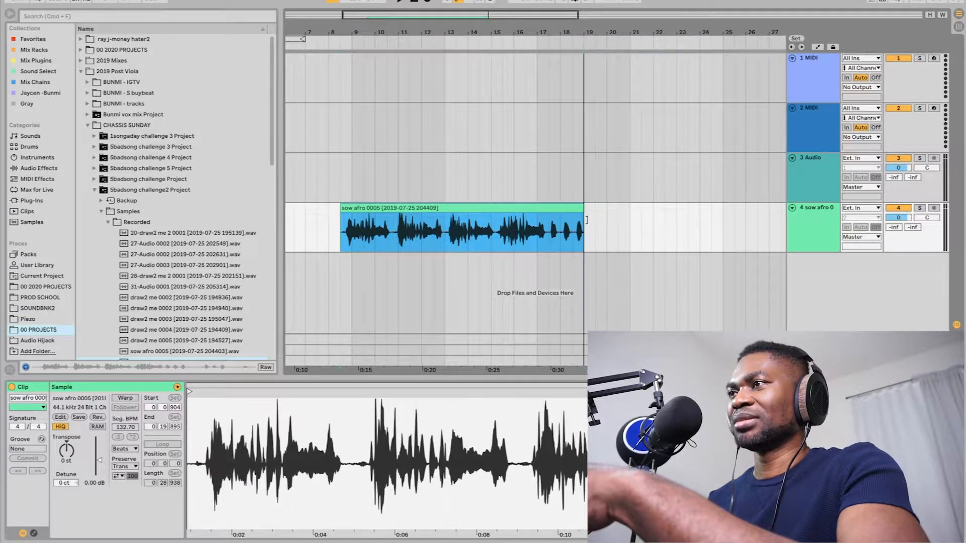
Search the browser for "ableton vocal" and load the Ableton Vocal Mix Chain -Stock Plug rack onto the sow afro track.
click(237, 19)
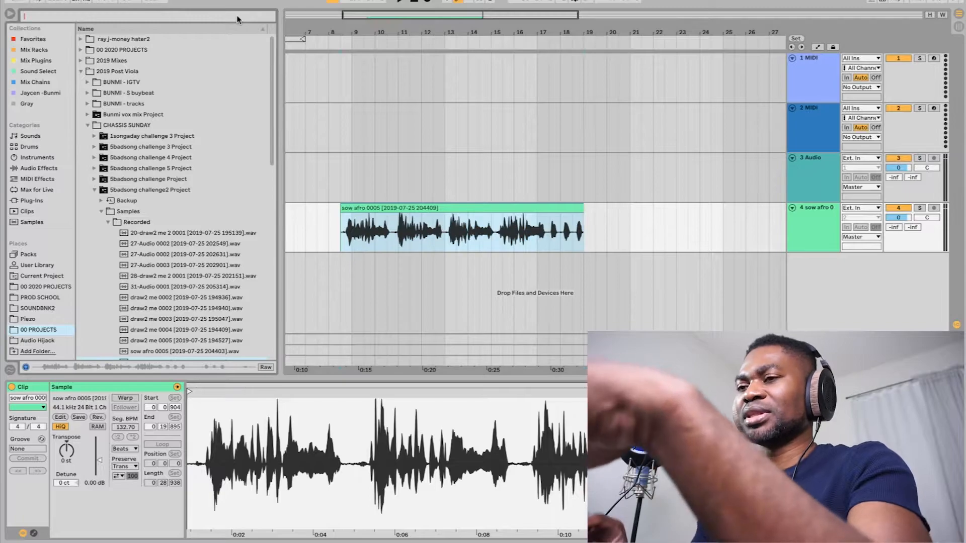
text(ableton vocal)
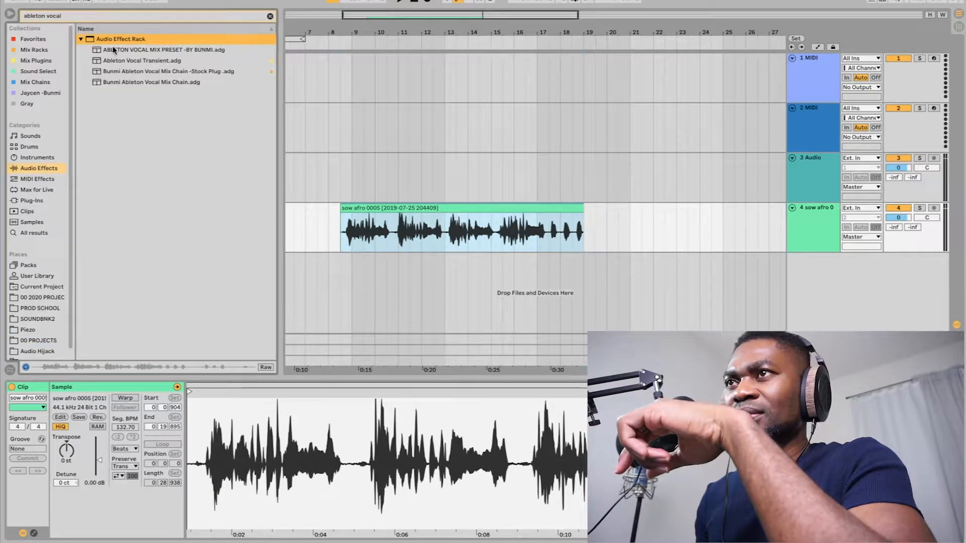
click(122, 75)
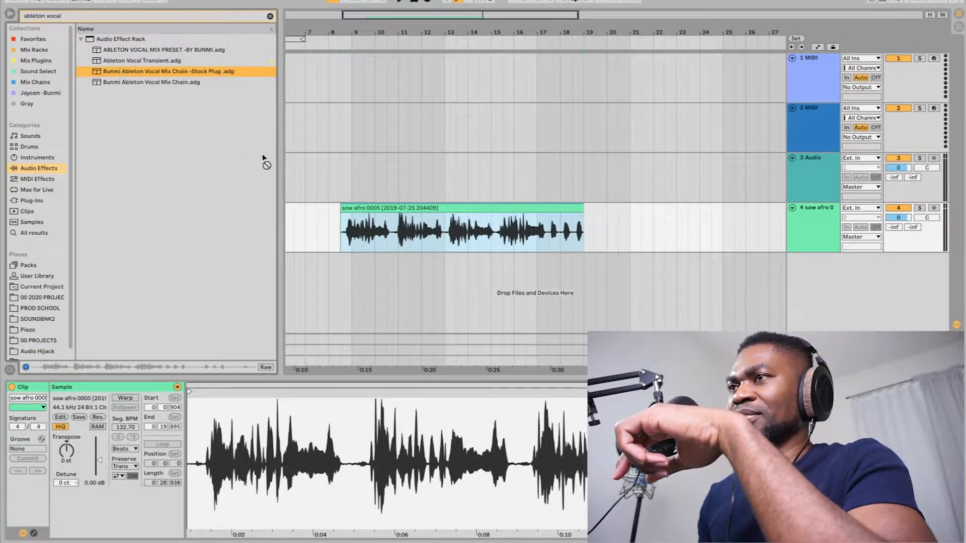
click(323, 231)
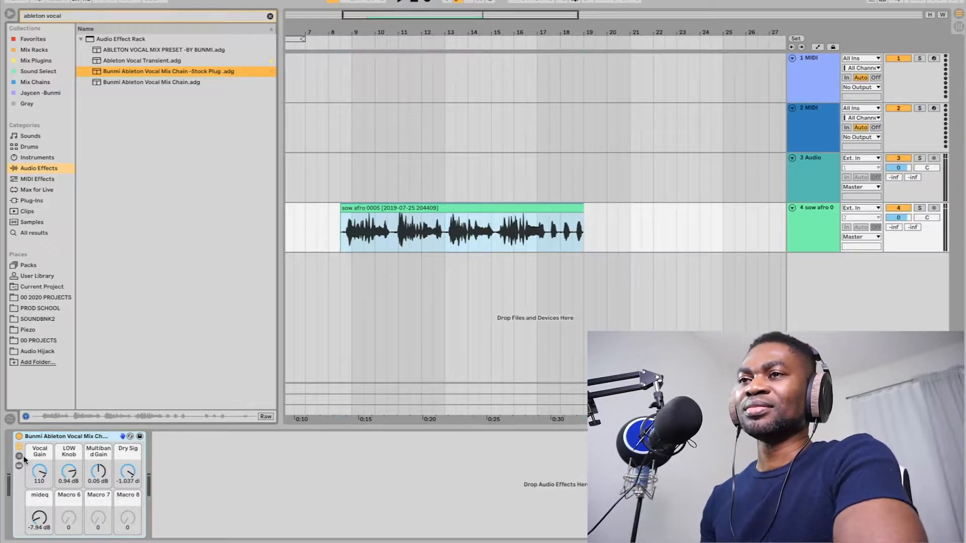
Bypass the vocal mix chain rack and play the dry sow afro vocal from near its start.
click(20, 437)
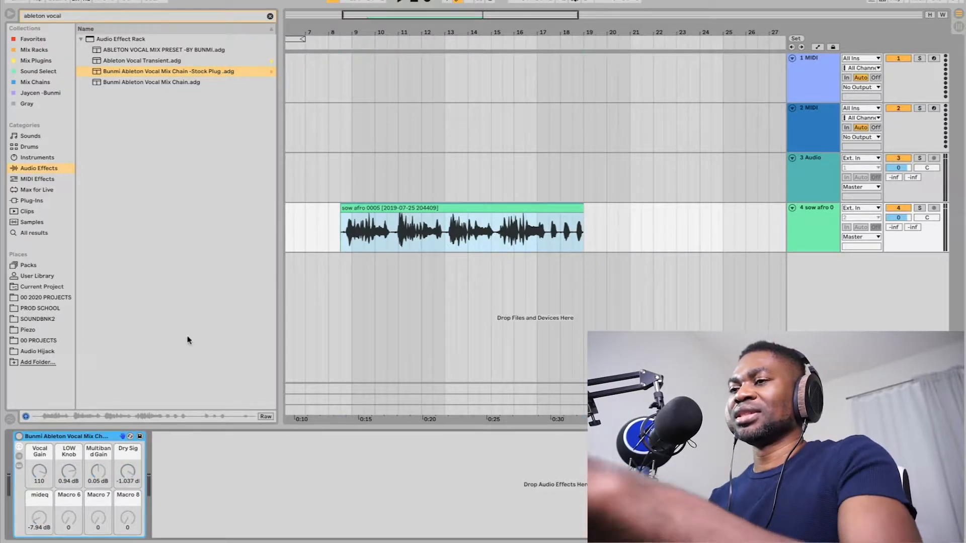
click(359, 96)
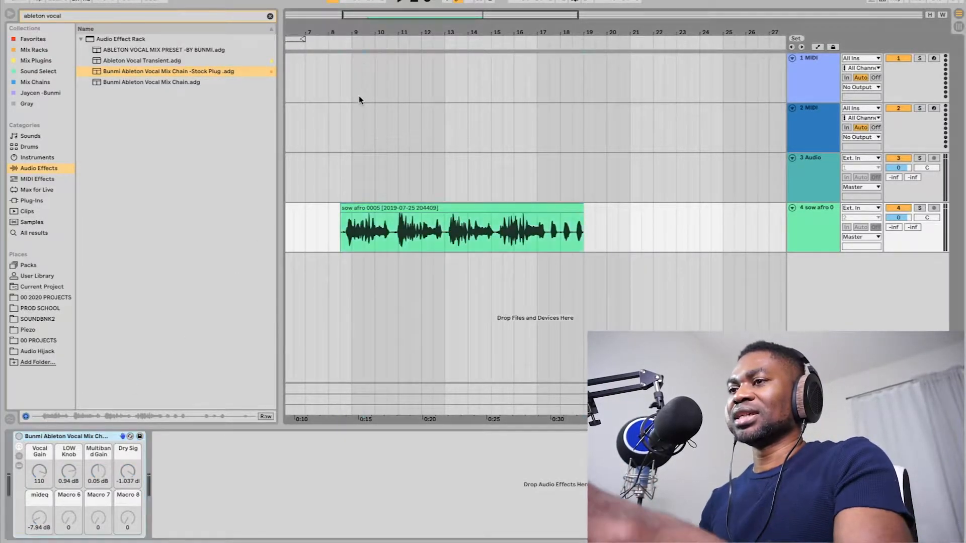
drag(350, 47, 313, 106)
key(space)
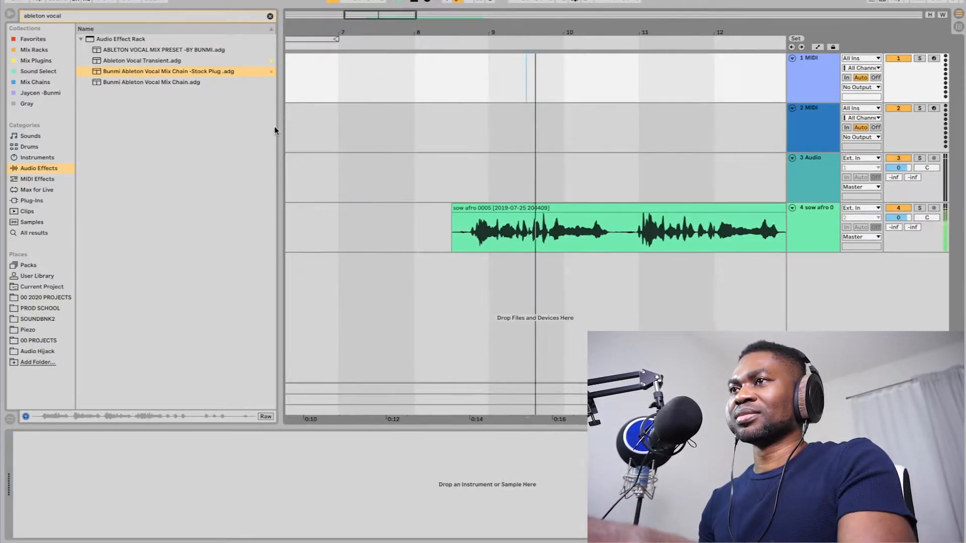
drag(279, 132, 222, 131)
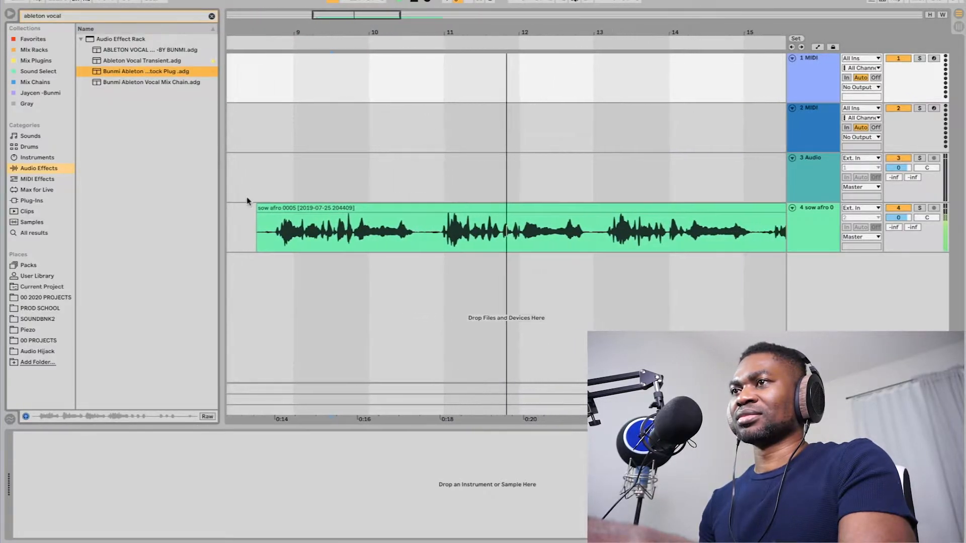
Reactivate the vocal mix chain rack, control playback for comparison, and make the sow afro track taller.
click(262, 207)
drag(338, 33, 384, 33)
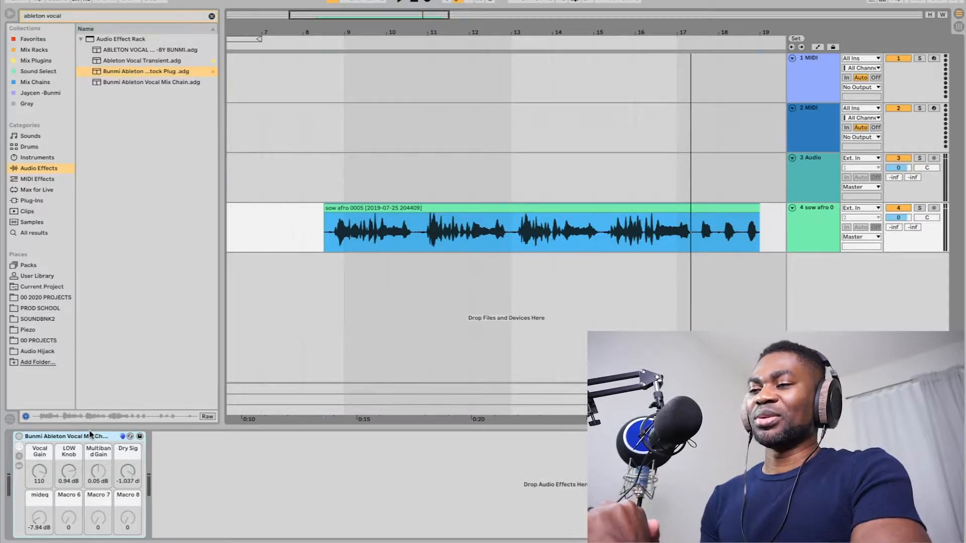
click(19, 437)
key(space)
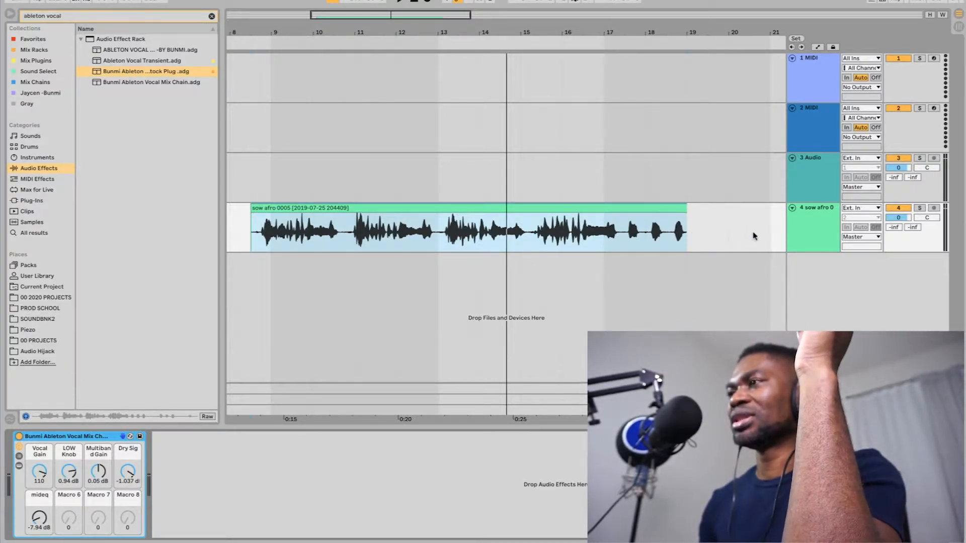
drag(820, 252, 821, 285)
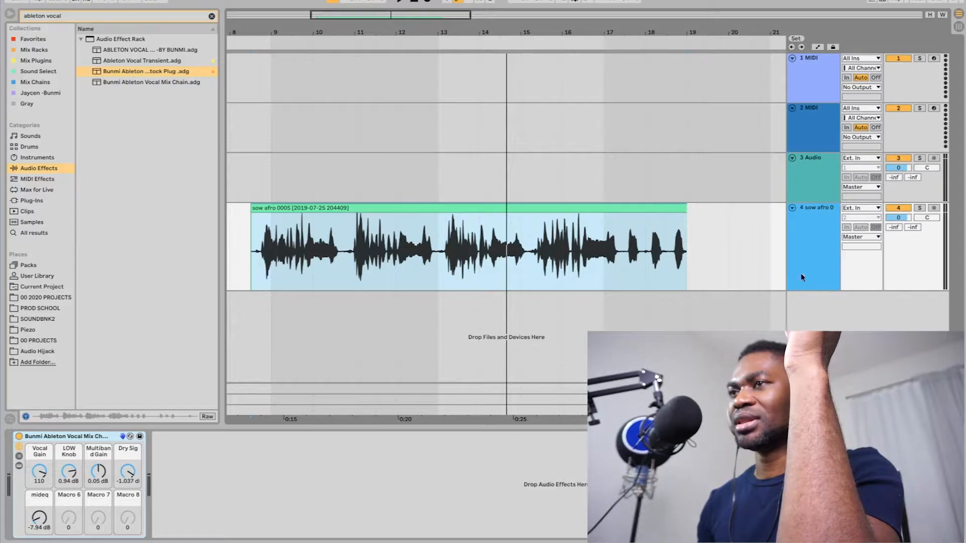
drag(293, 35, 353, 29)
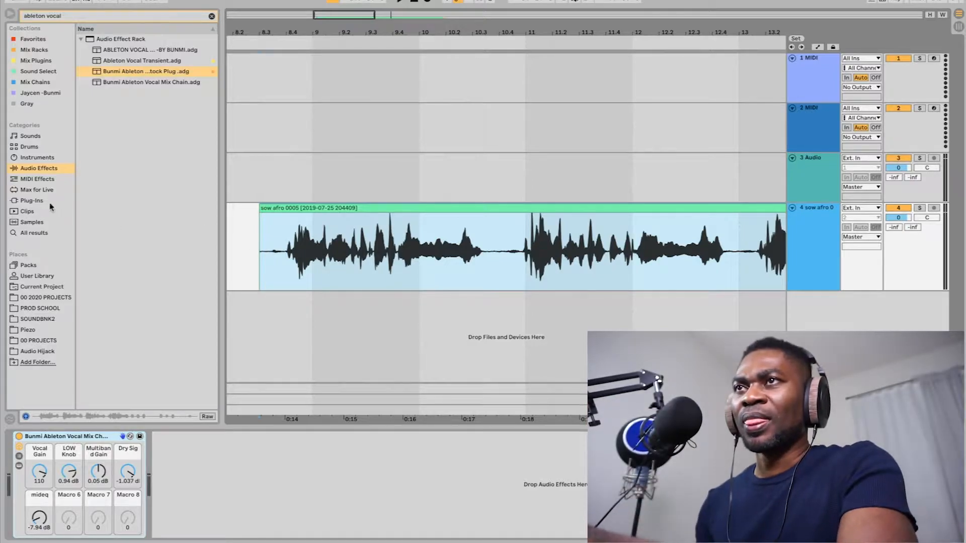
Add V2 LD.wav from the ASTRAY Project's Consolidate folder in 00 PROJECTS to audio track 3, aligned with the sow afro clip's start.
click(212, 17)
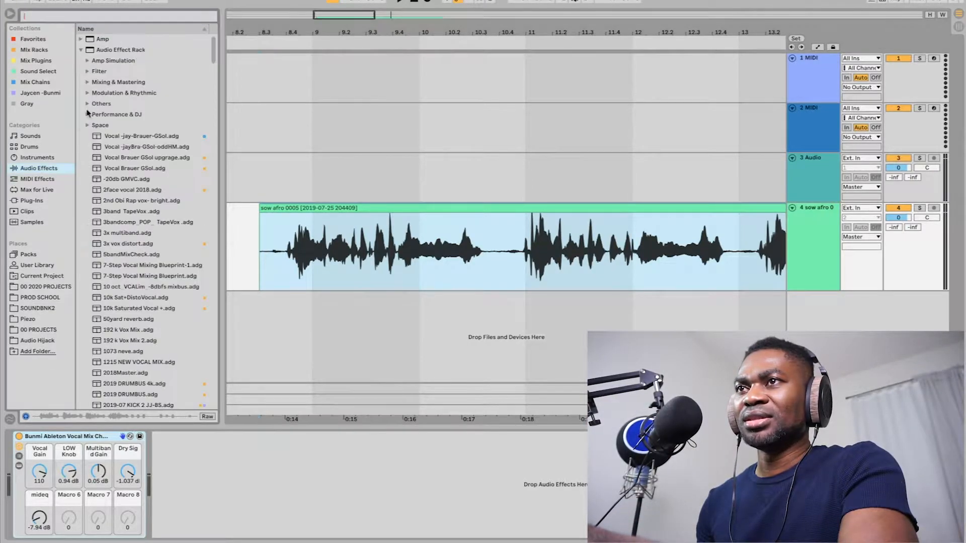
click(33, 329)
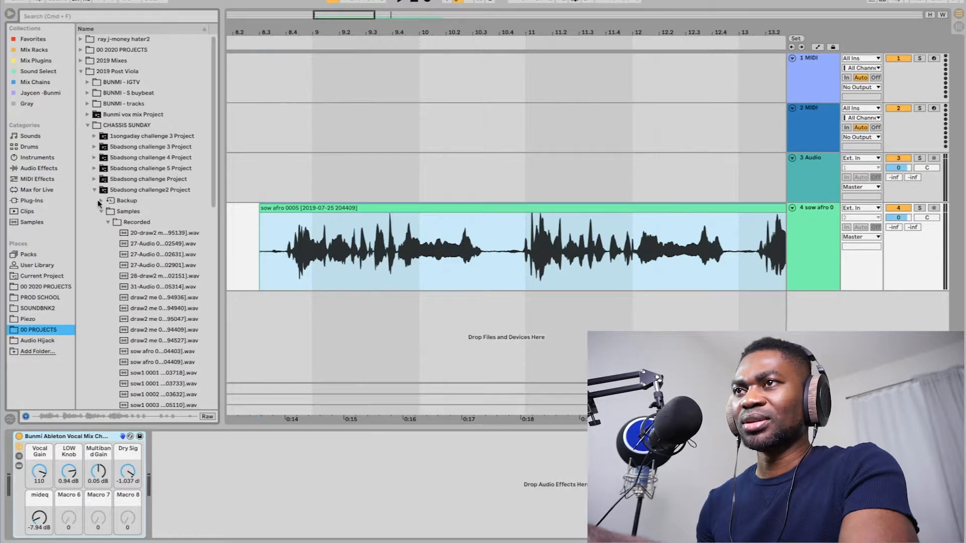
click(94, 191)
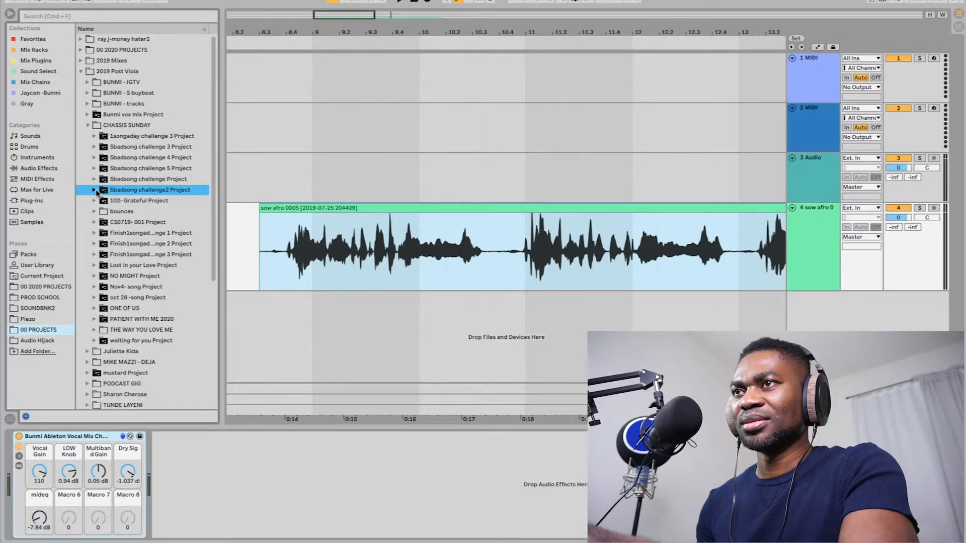
click(86, 125)
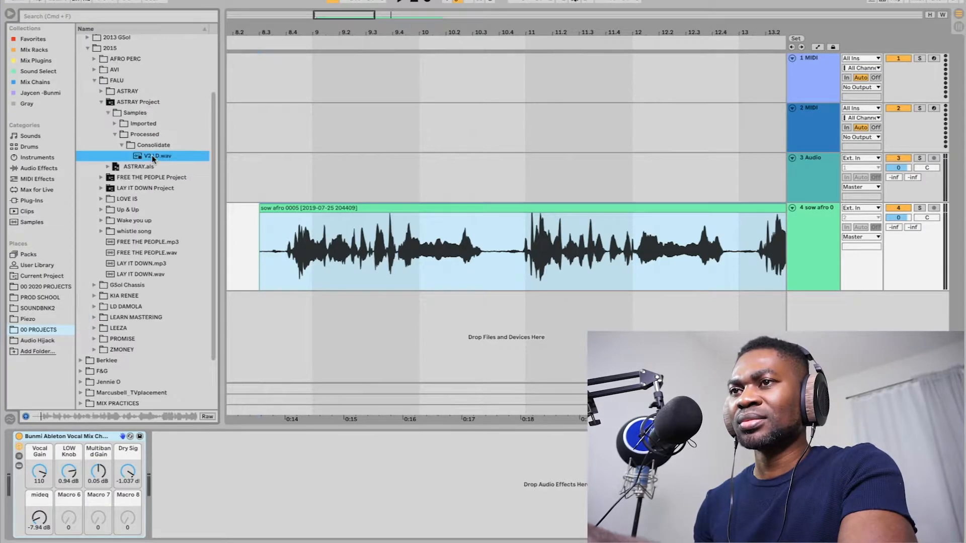
drag(150, 155, 277, 157)
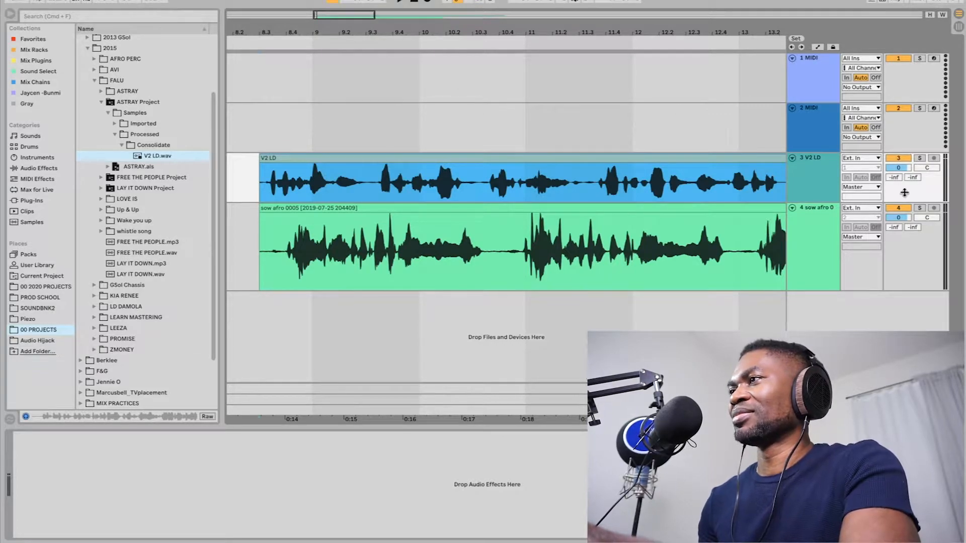
Deactivate and fold the sow afro track, and make the V2 LD track taller.
click(901, 209)
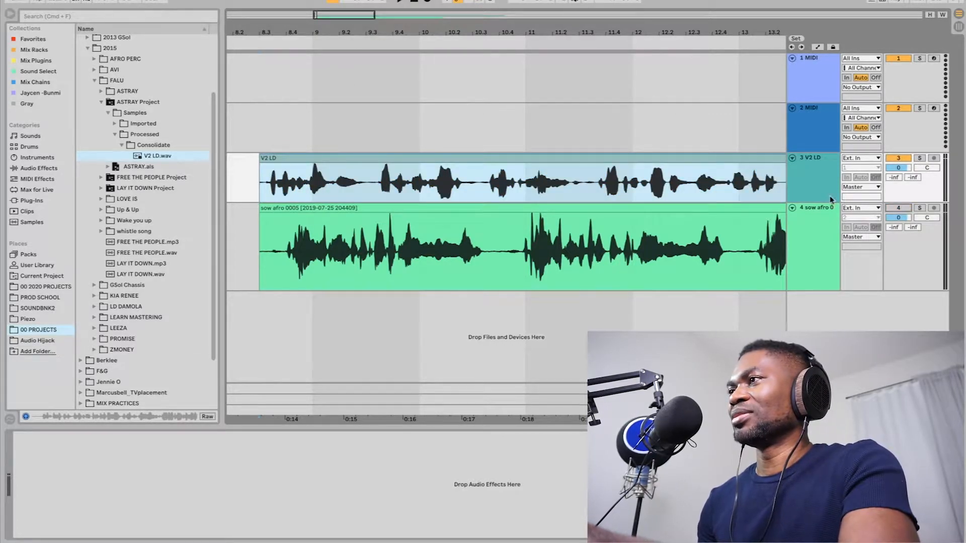
click(793, 207)
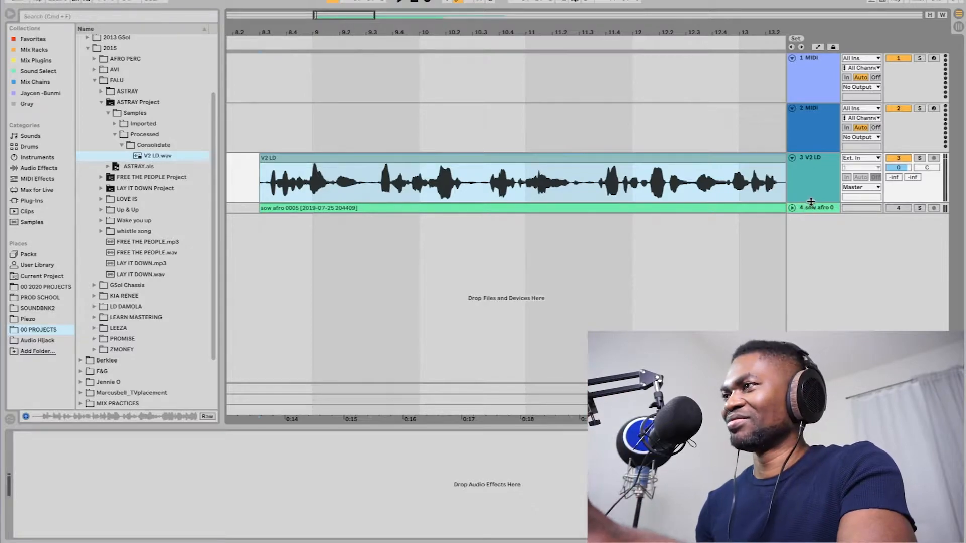
drag(813, 205, 811, 252)
Turn off warping for the V2 LD clip and return to the track's device view.
double_click(693, 154)
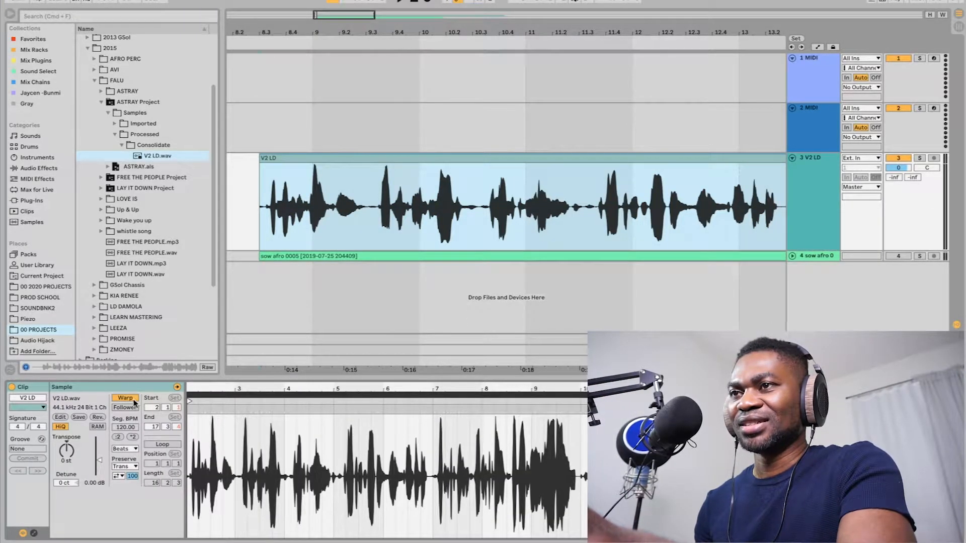
click(125, 398)
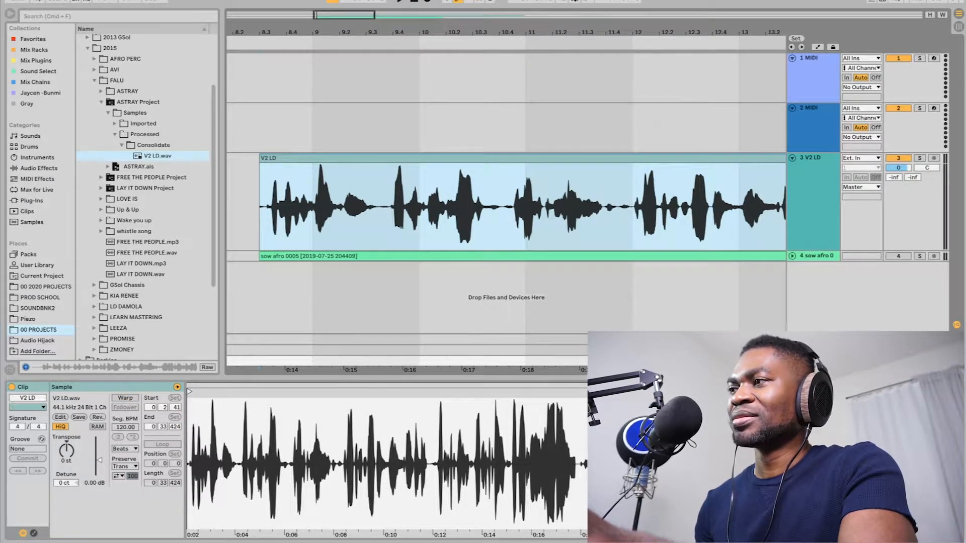
key(shift+Tab)
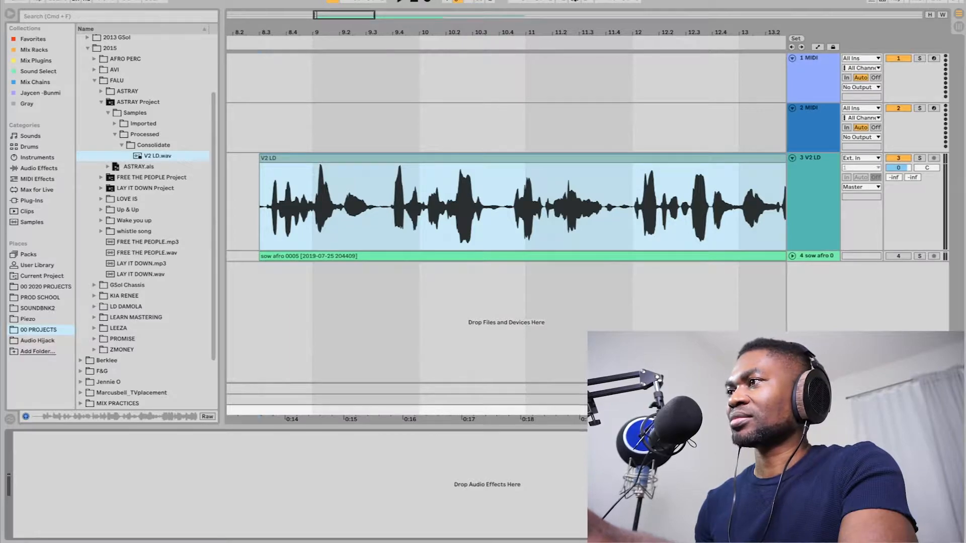
Copy the vocal mix chain rack from the sow afro track to the V2 LD track.
click(810, 255)
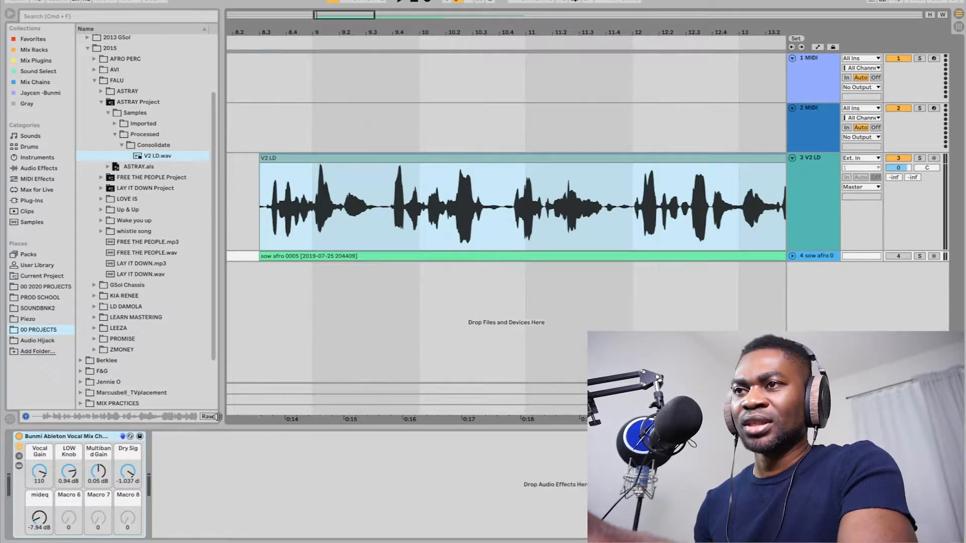
click(105, 437)
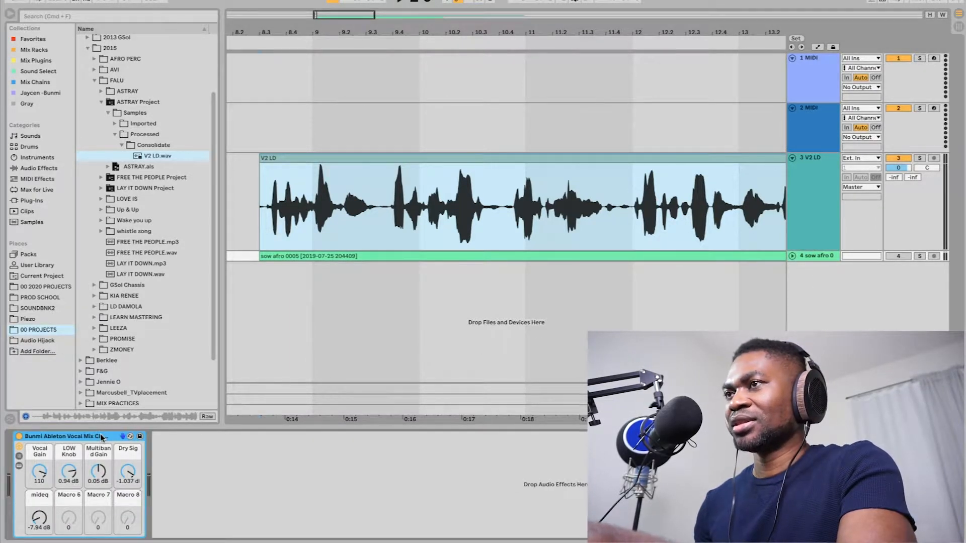
click(250, 230)
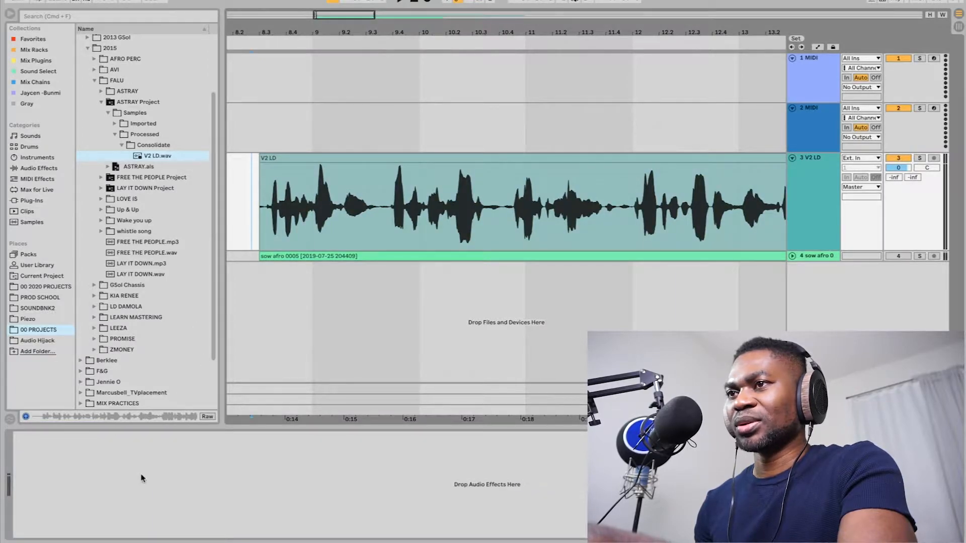
key(super+v)
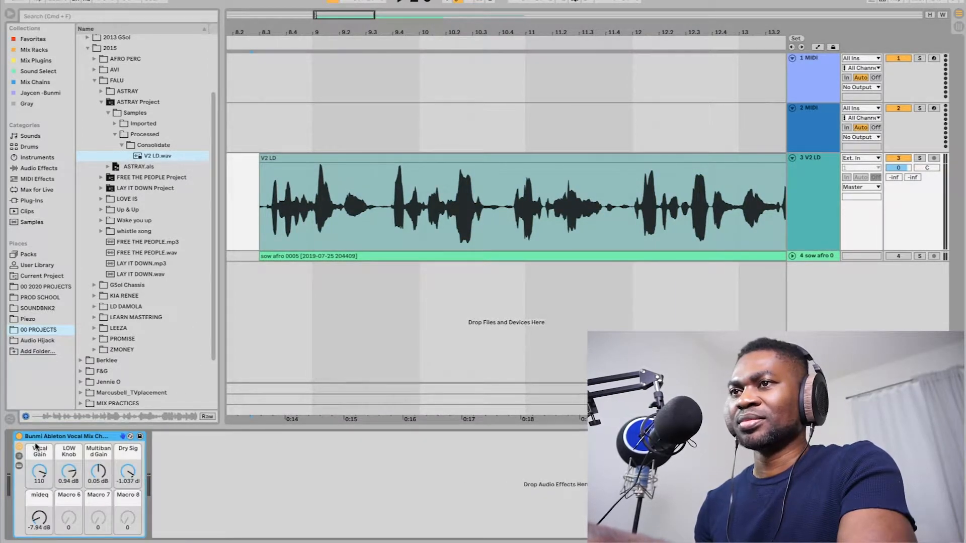
Bypass the V2 LD track's vocal mix chain rack and play the dry vocal.
click(18, 436)
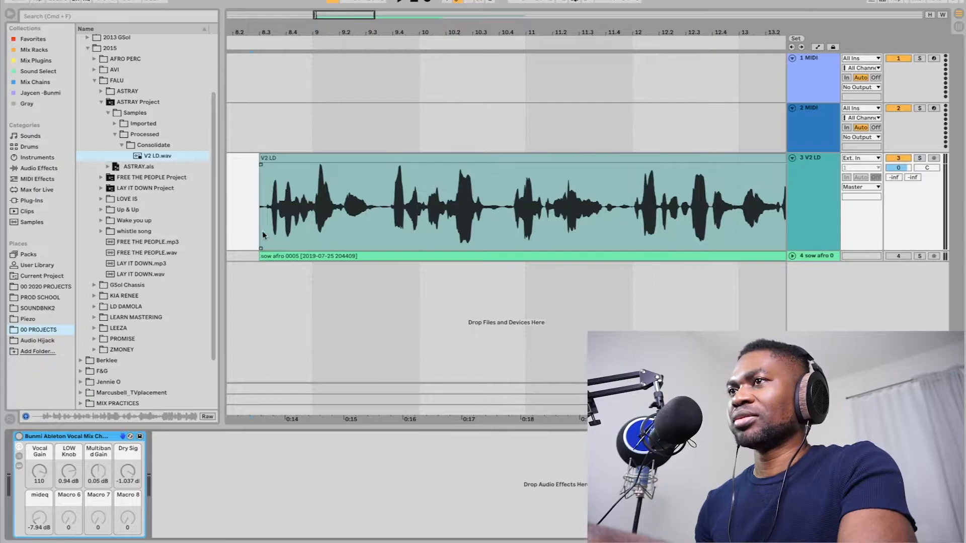
key(space)
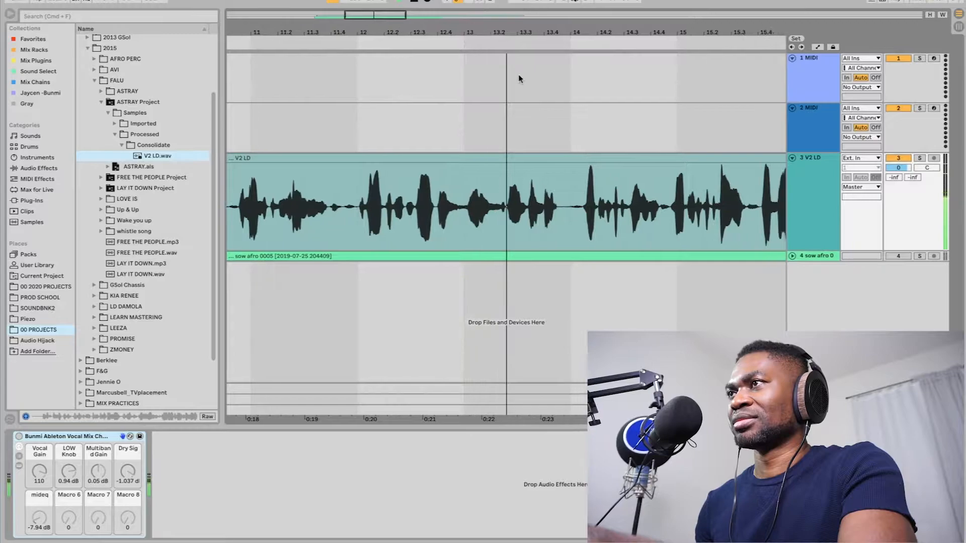
mouse_move(496, 33)
mouse_down()
mouse_move(518, 18)
mouse_move(517, 6)
mouse_up()
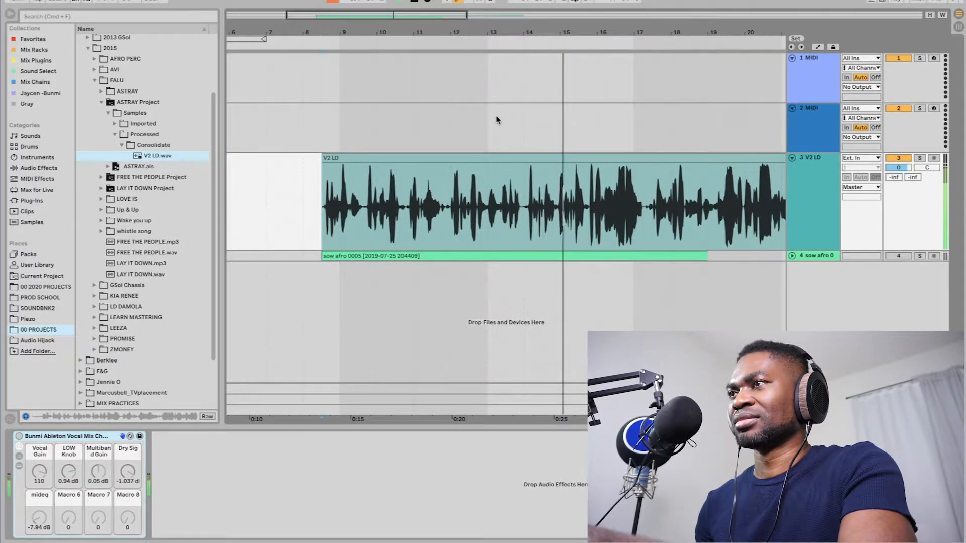
Check the V2 LD clip's sample settings and bring back the track's device chain.
double_click(392, 159)
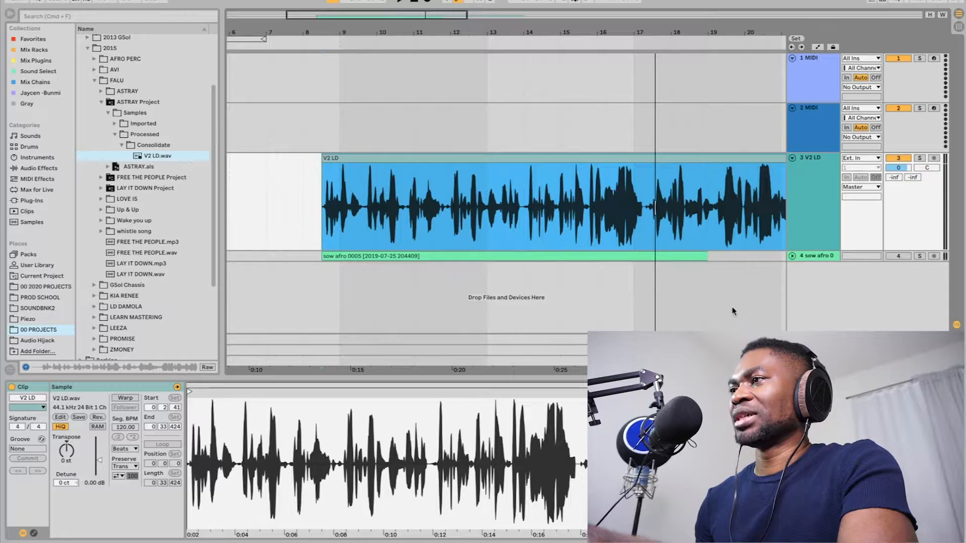
click(813, 360)
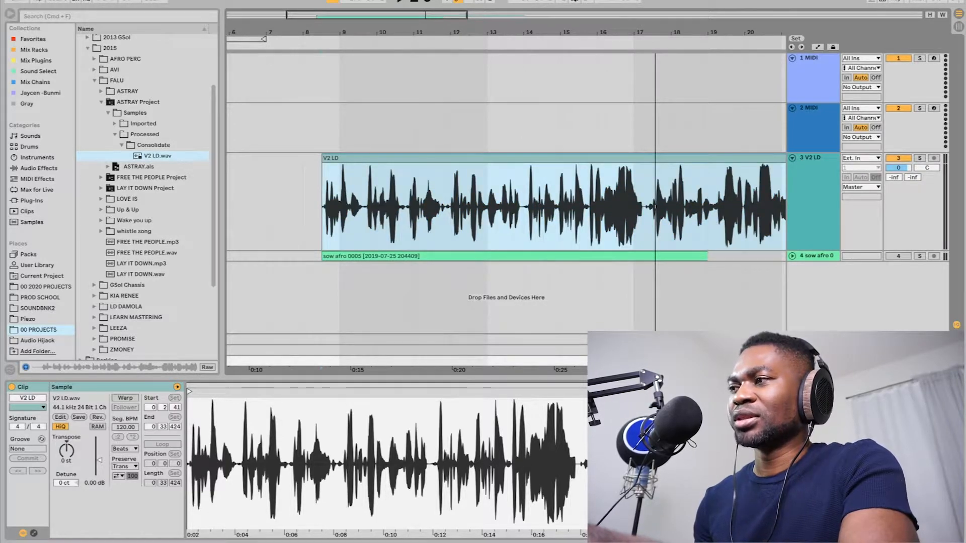
key(shift+Tab)
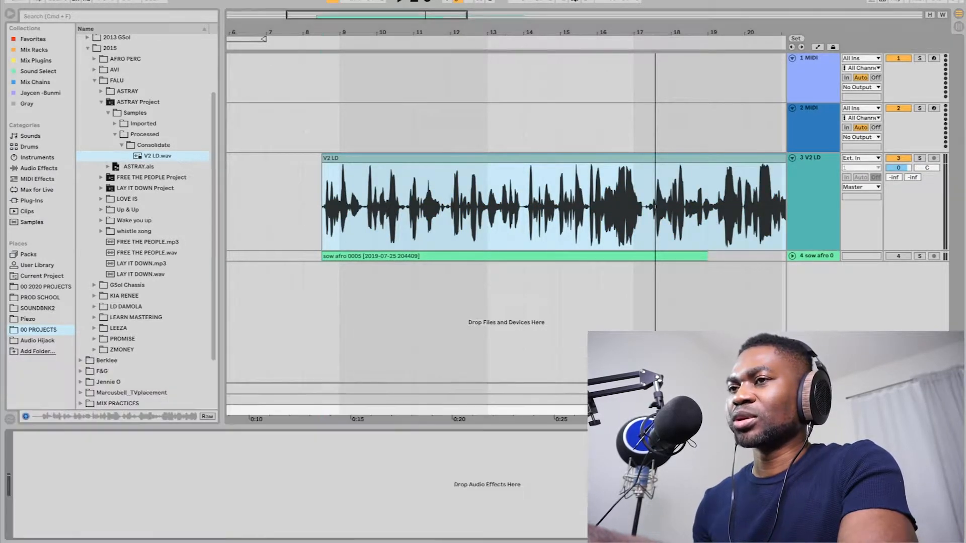
click(811, 203)
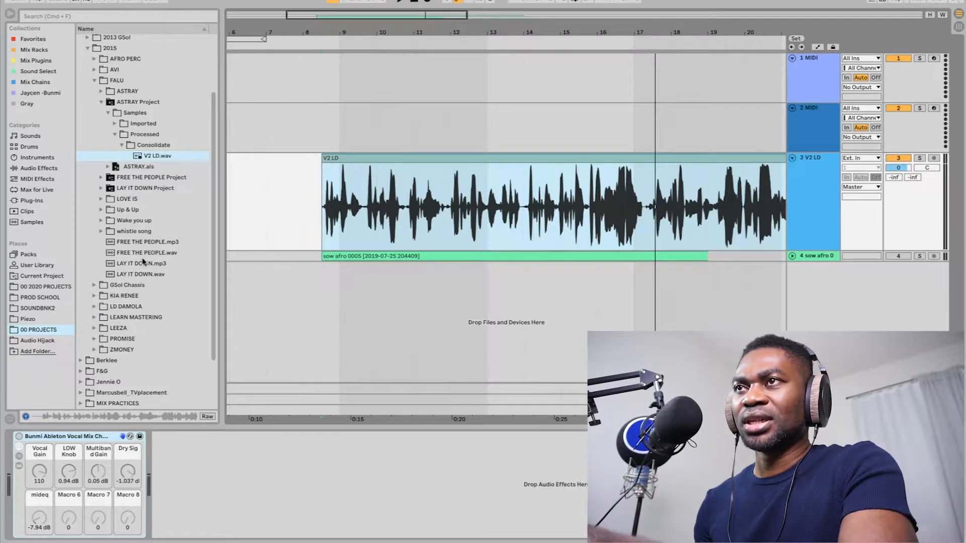
Find the Utility audio effect and insert it before the vocal mix chain rack on the V2 LD track.
click(89, 21)
text(ut)
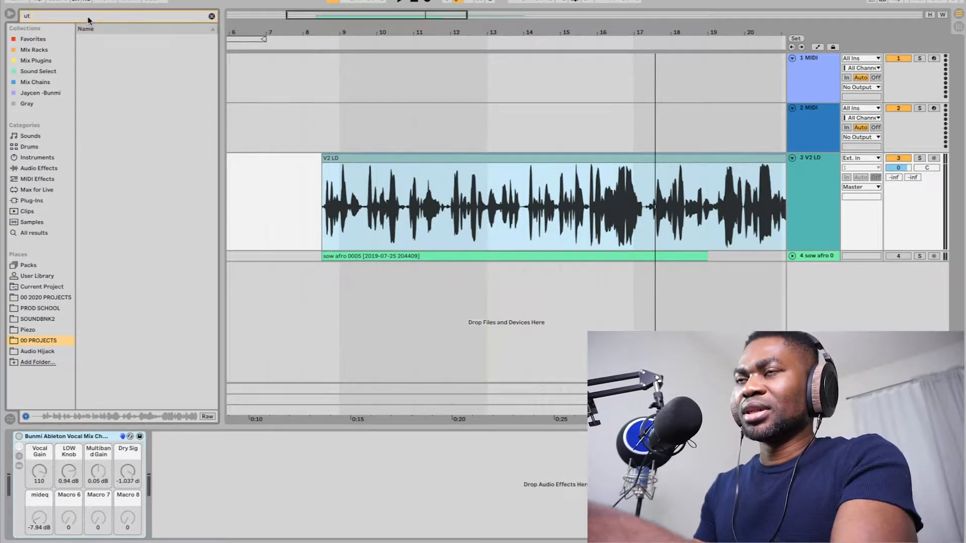
text(il)
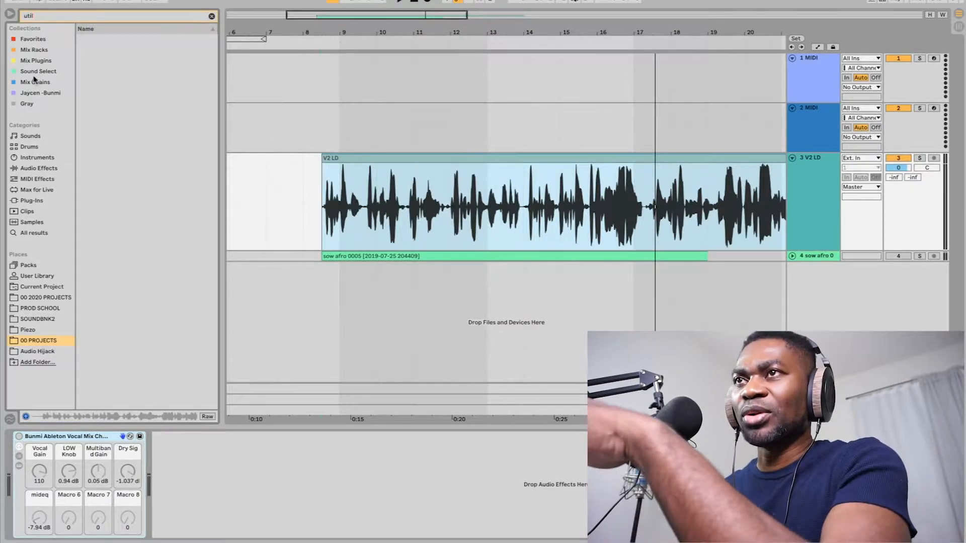
click(36, 170)
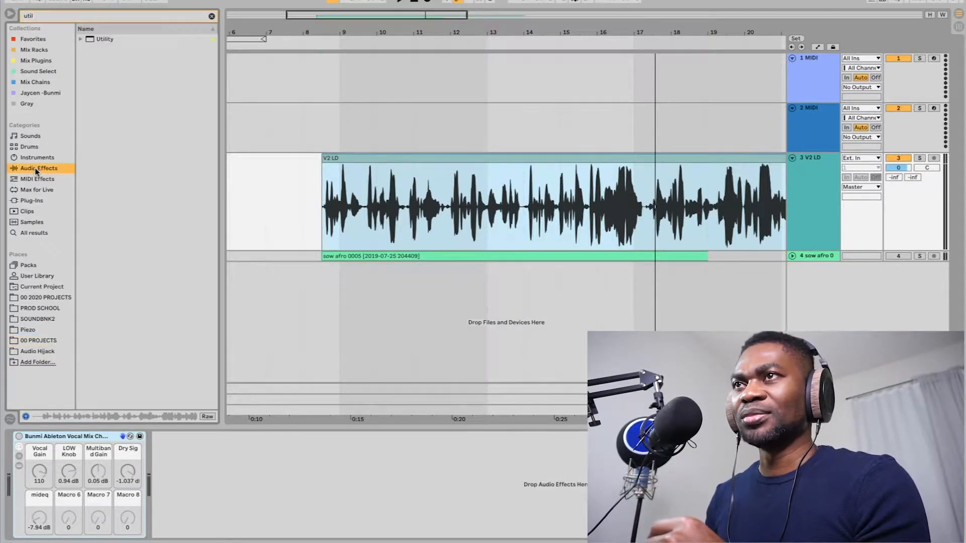
click(101, 40)
drag(31, 310, 16, 468)
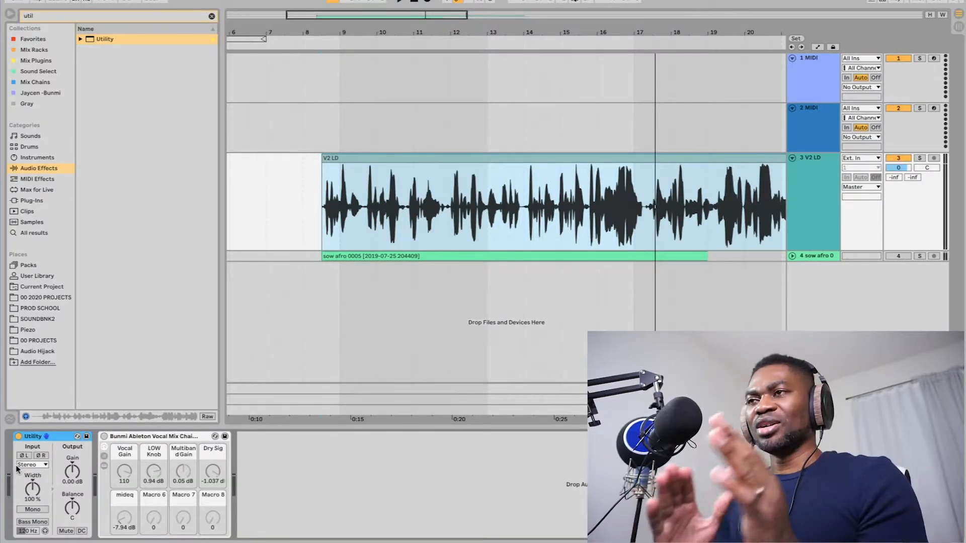
Set the Utility's output gain to -9 dB.
click(72, 473)
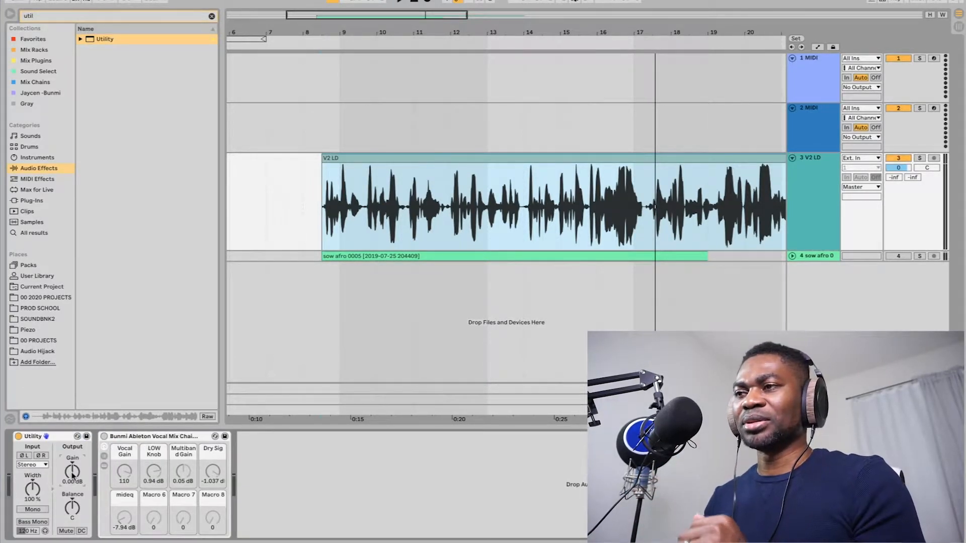
text(-9)
key(Return)
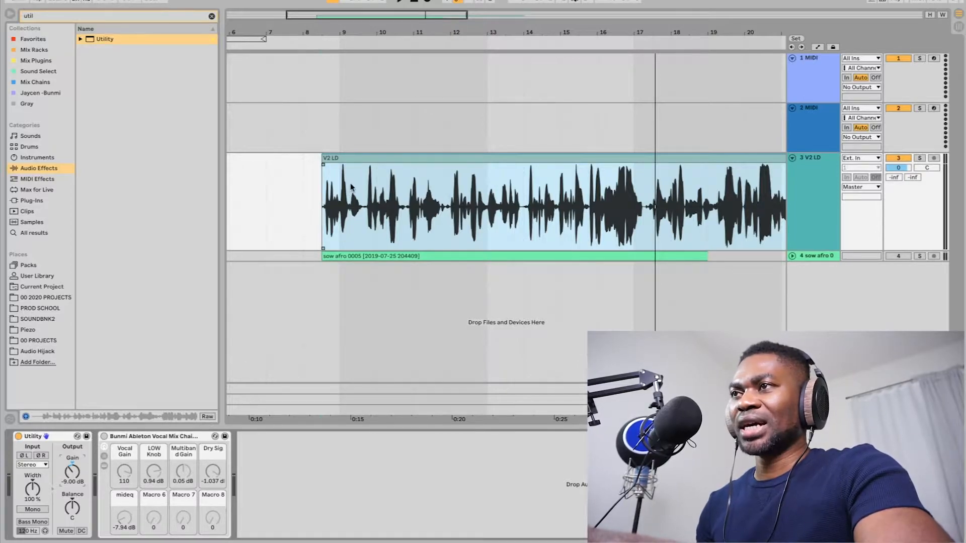
Lower the V2 LD clip's sample gain to about -8.51 dB and deactivate the Utility on its track.
double_click(355, 159)
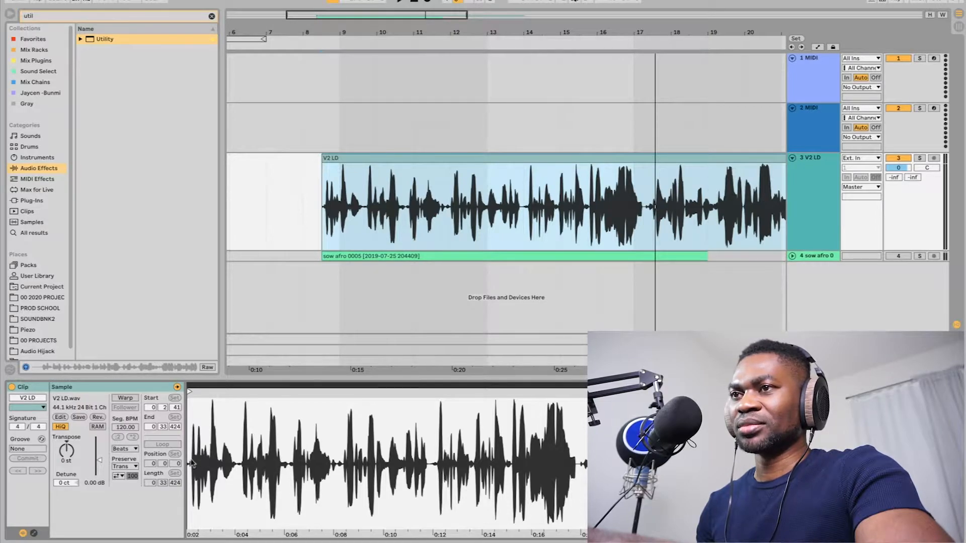
drag(99, 462, 99, 463)
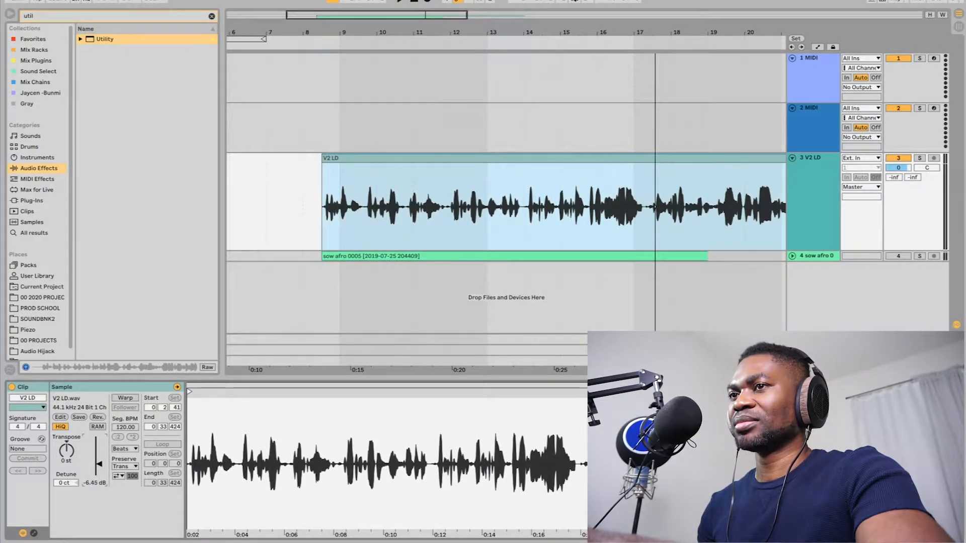
drag(99, 464, 99, 465)
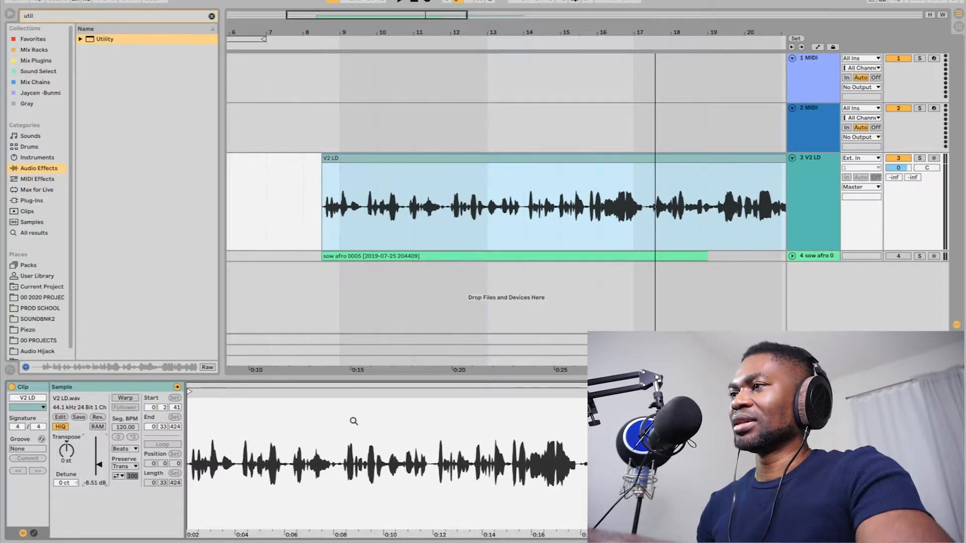
key(shift+Tab)
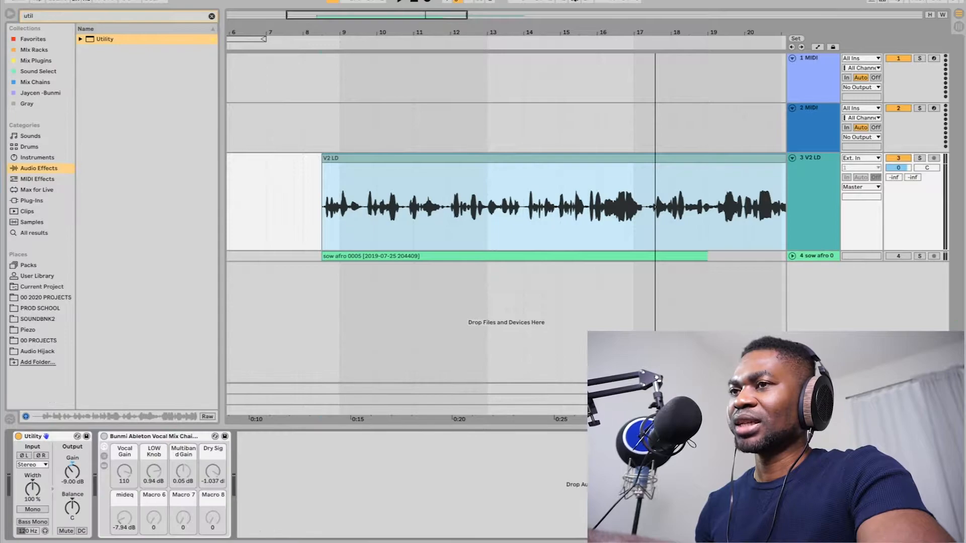
click(18, 437)
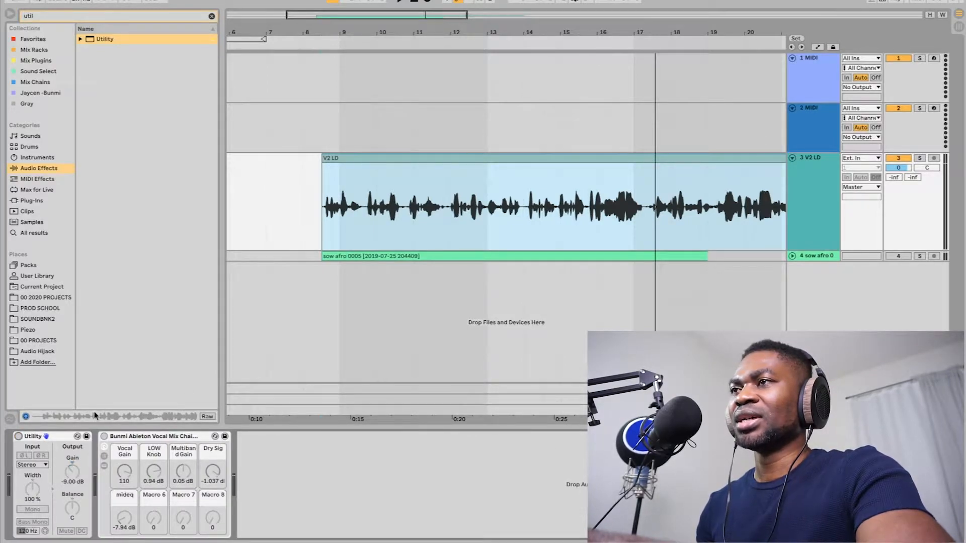
Play the V2 LD clip, switching the vocal mix chain rack on and off to compare processed and dry sound.
click(336, 158)
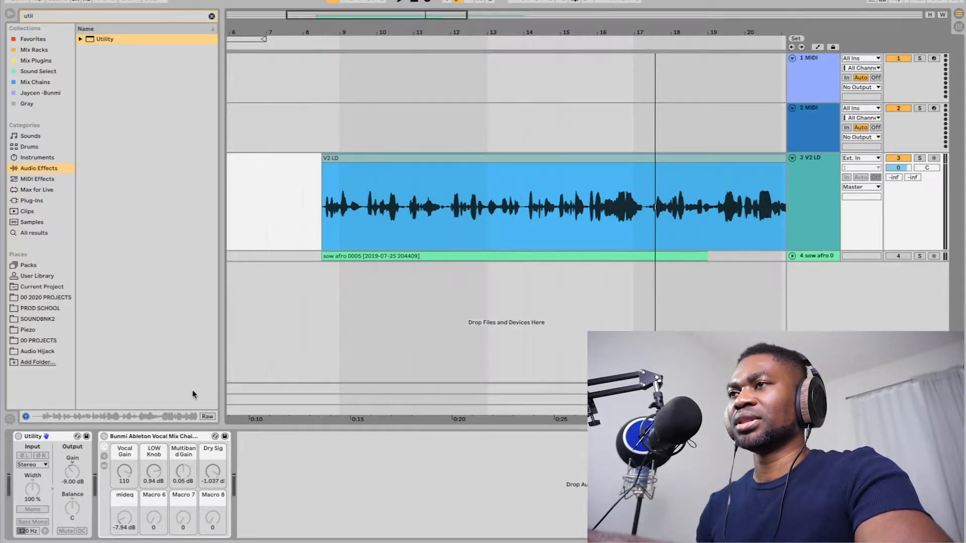
key(space)
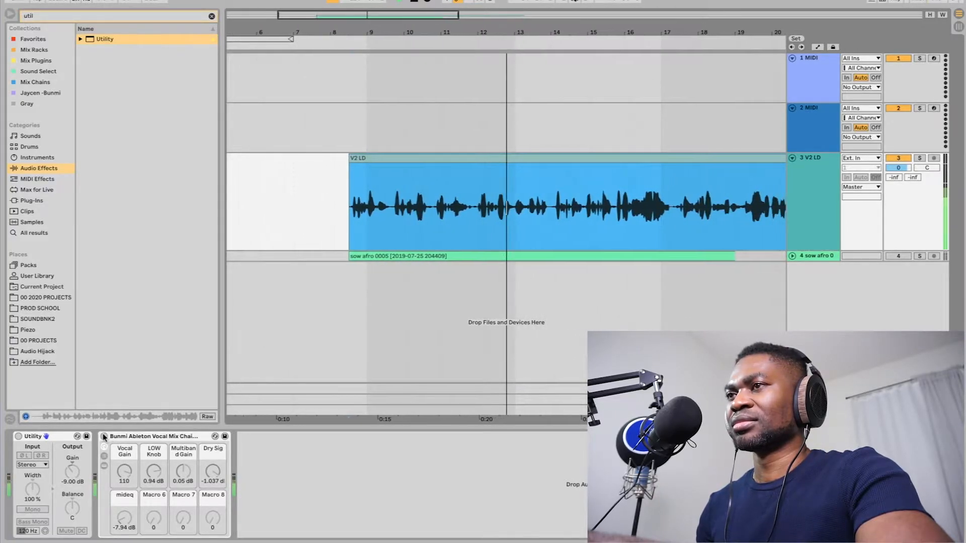
click(104, 436)
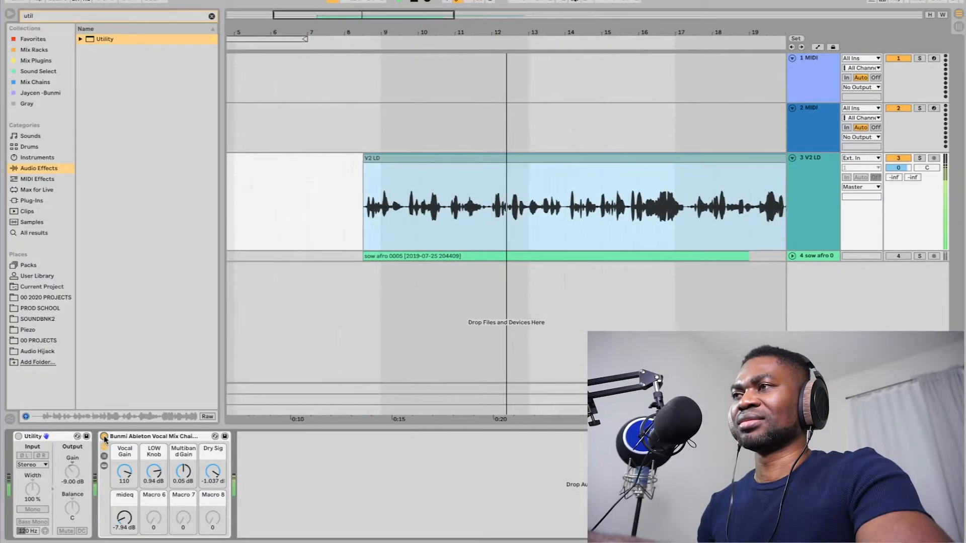
click(105, 438)
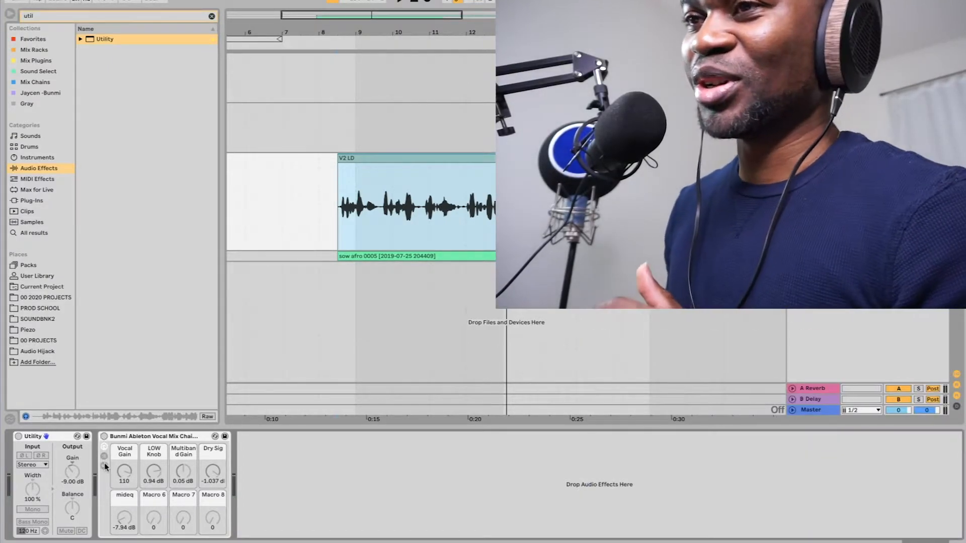
Activate the vocal mix chain rack and show its devices, viewing the EQ Eight and expanding the nested COMP rack.
click(103, 461)
click(104, 437)
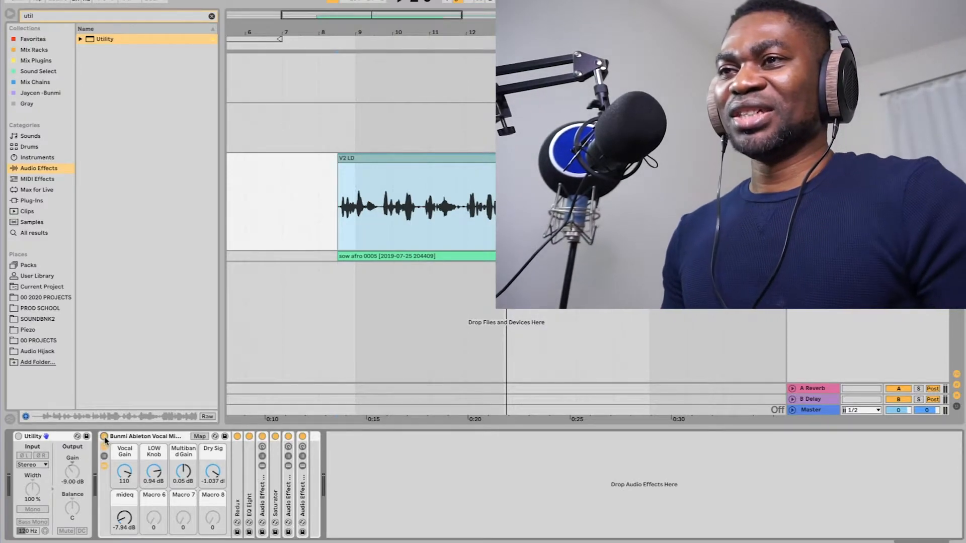
double_click(250, 476)
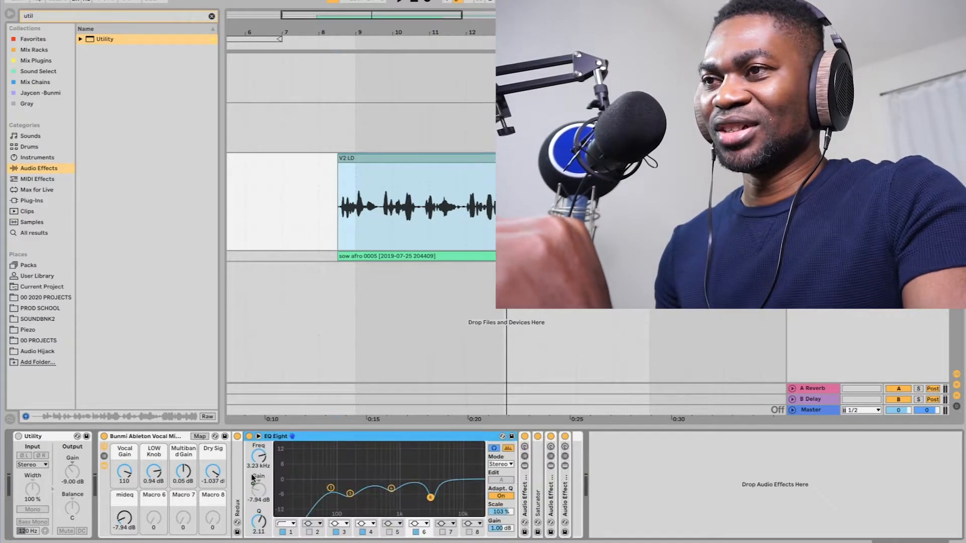
click(525, 467)
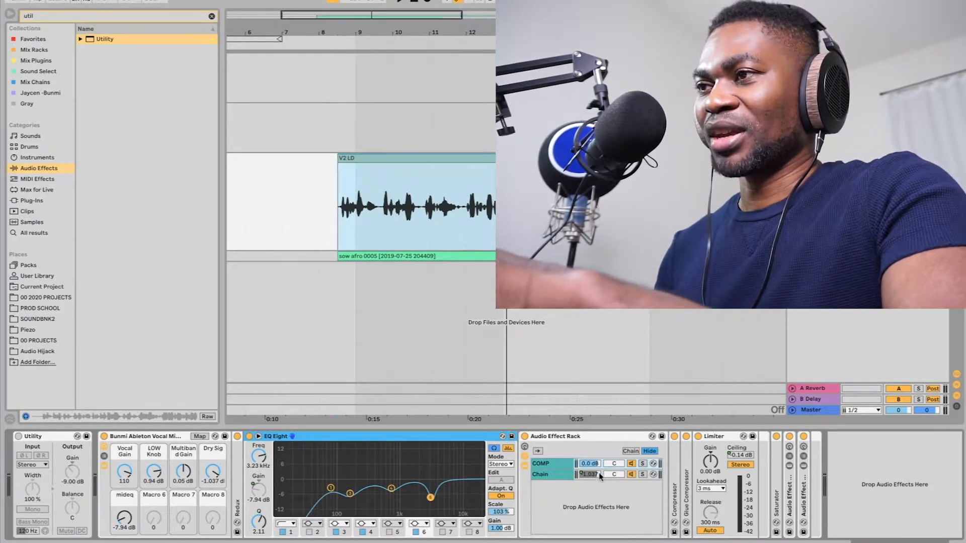
double_click(479, 437)
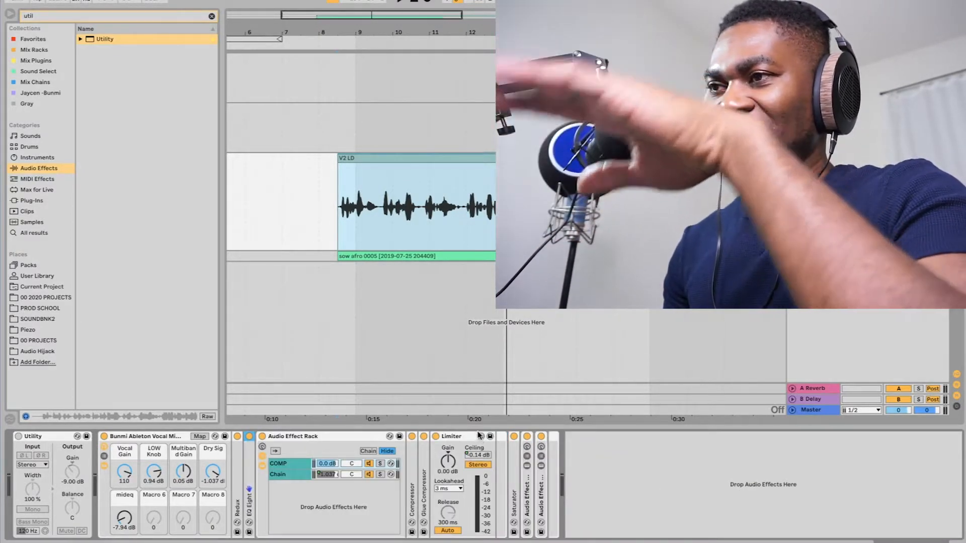
Reveal the devices inside the last two nested racks, the Overdrive rack and the Multiband Dynamics rack.
click(527, 466)
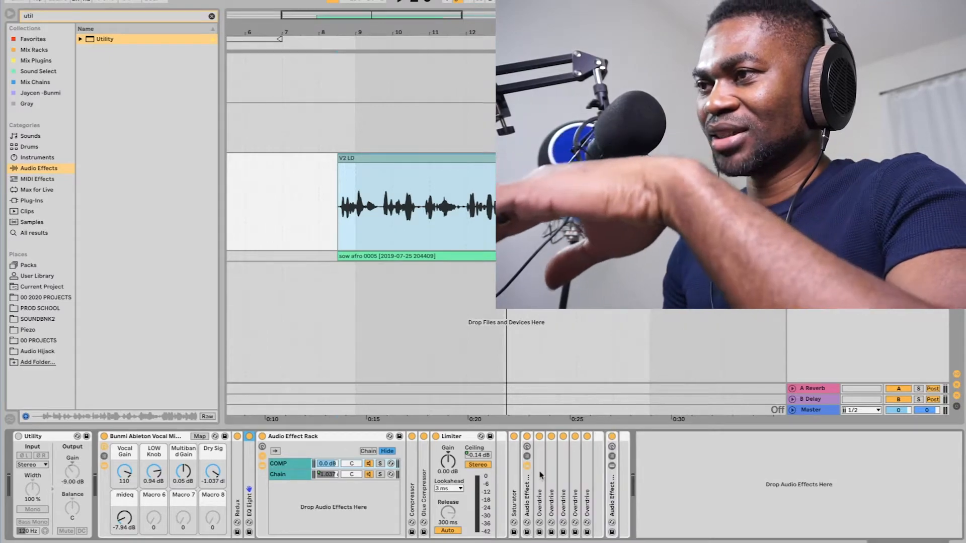
click(613, 467)
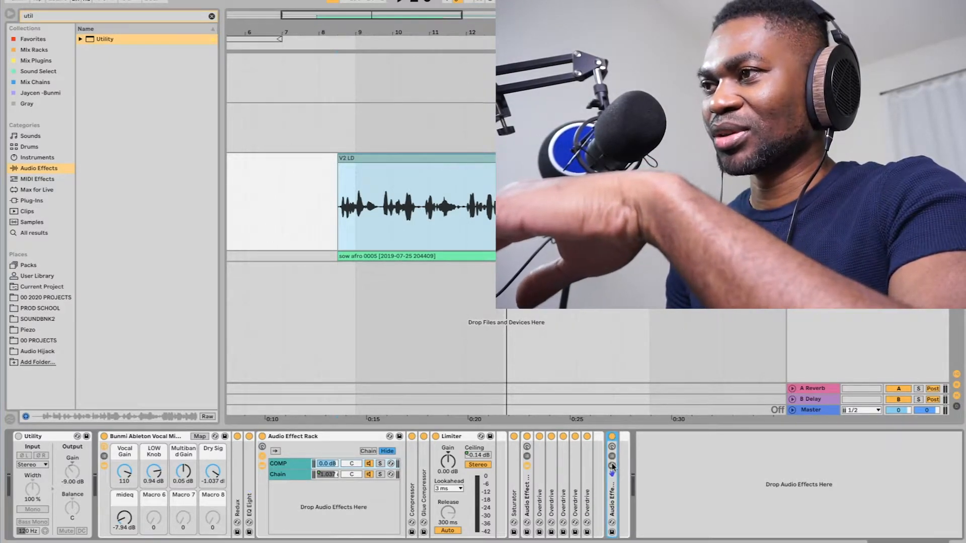
click(612, 466)
scroll(646, 469, right, 3)
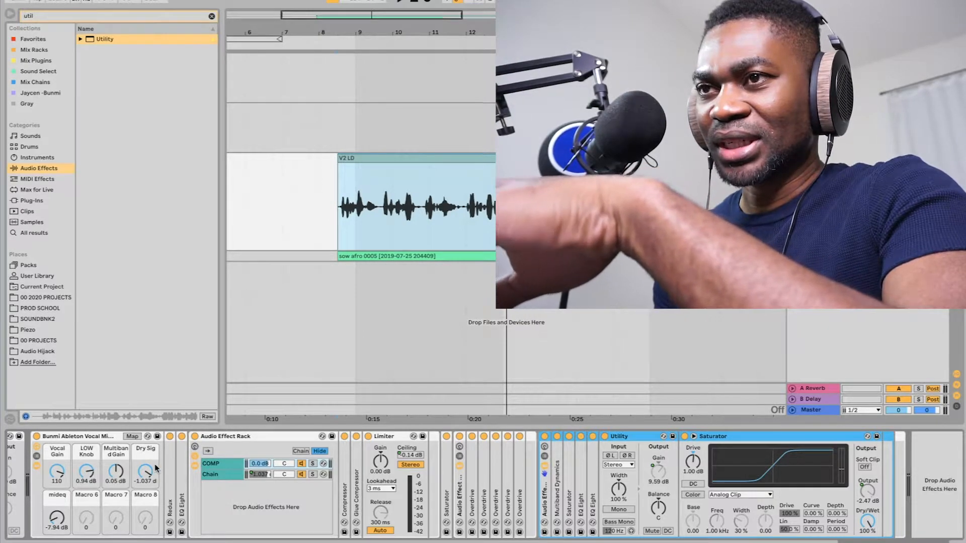
Set the vocal mix chain rack's Vocal Gain macro to 90.
scroll(155, 468, left, 3)
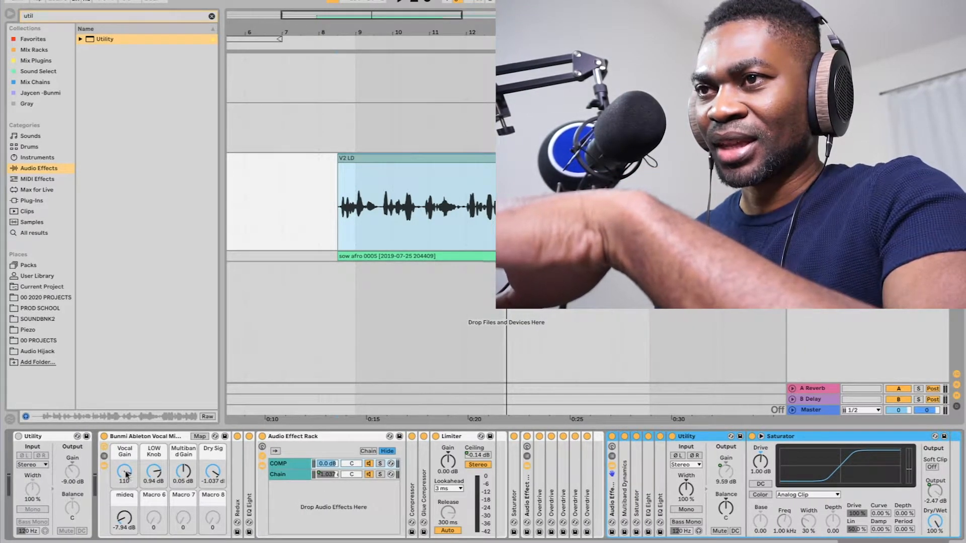
click(128, 475)
drag(128, 475, 127, 472)
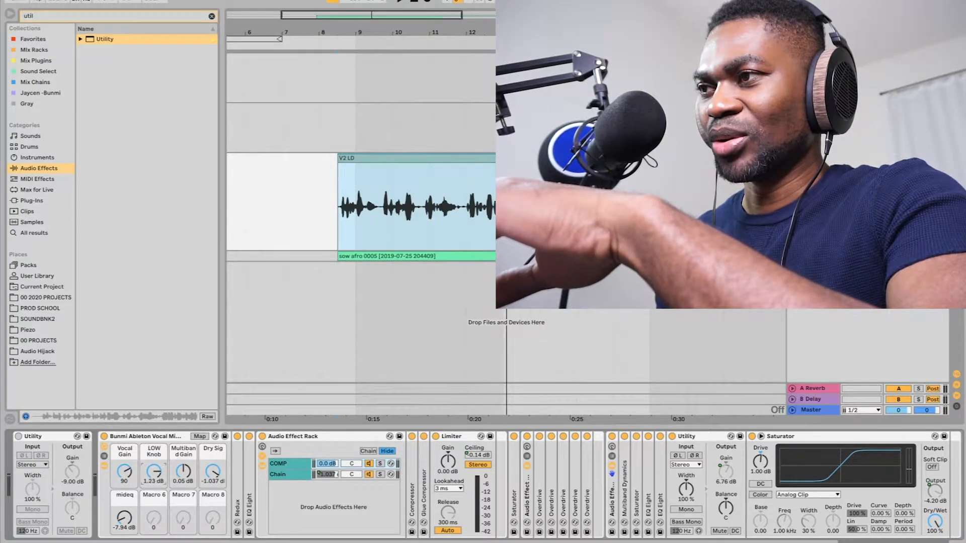
Unfold the Multiband Dynamics and sweep the LOW Knob macro down and up, settling at about 0.02 dB.
double_click(626, 484)
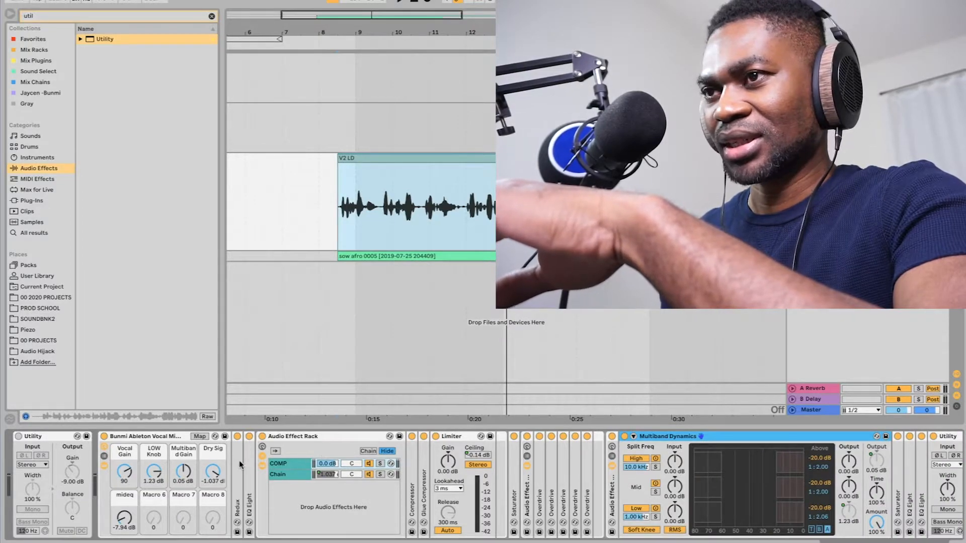
drag(152, 475, 152, 495)
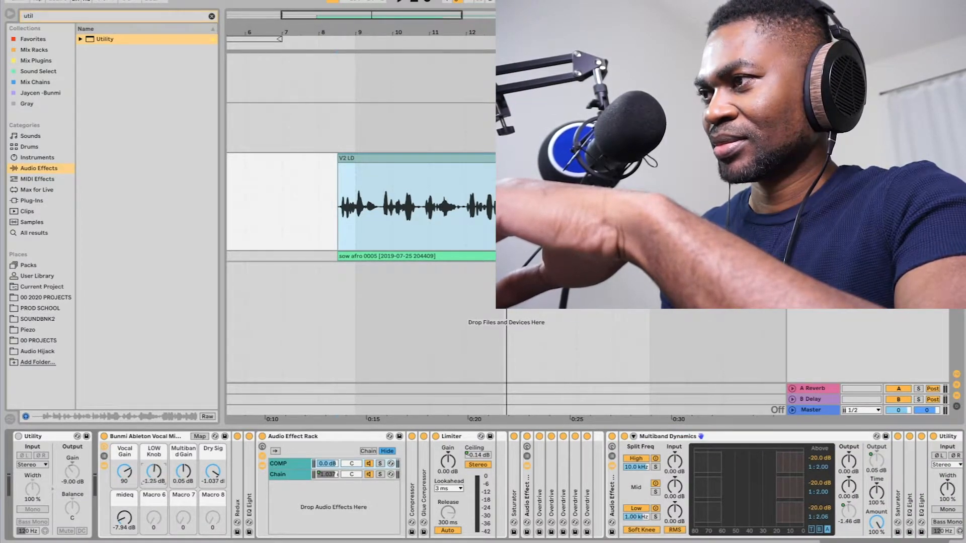
drag(153, 496, 154, 473)
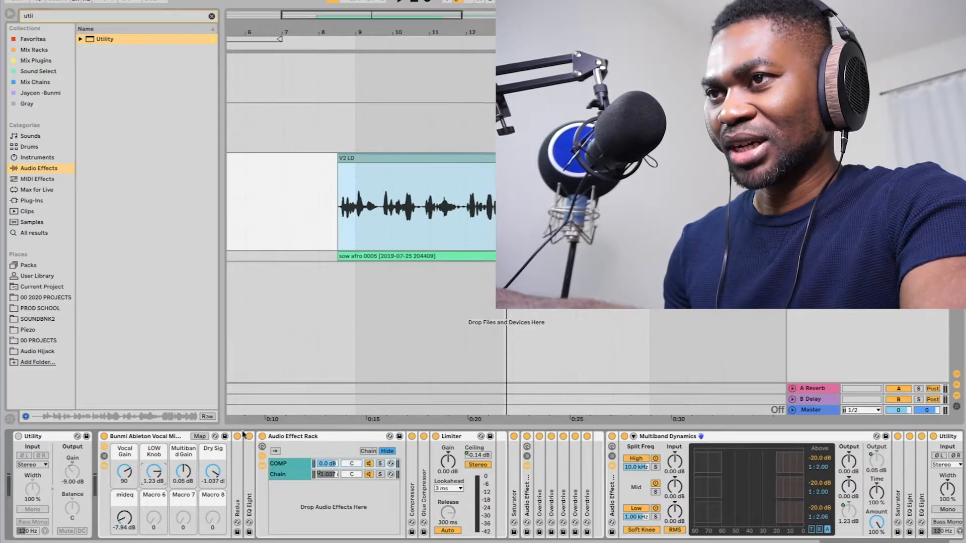
mouse_move(153, 471)
mouse_down()
mouse_move(153, 486)
mouse_move(154, 469)
mouse_up()
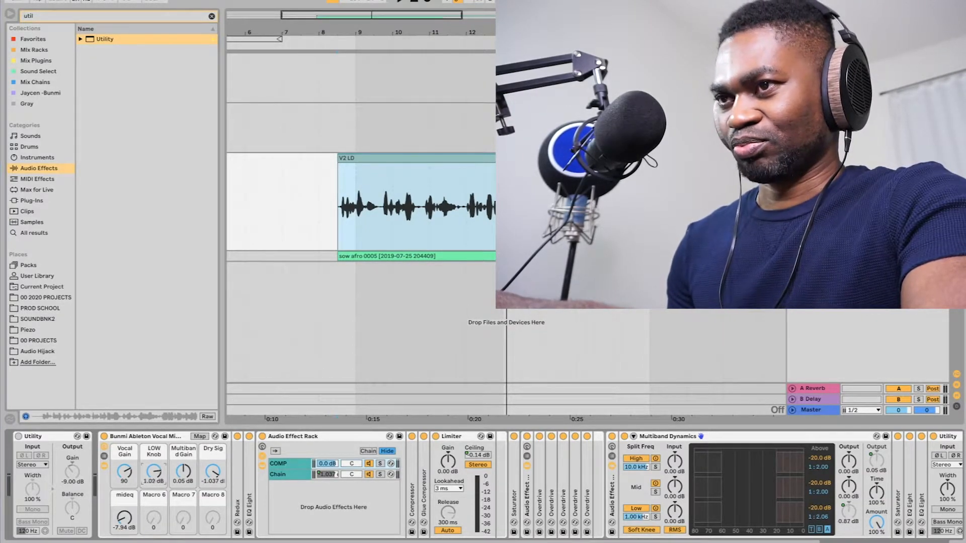
Set the Multiband Gain macro to about -0.14 dB and keep the Dry Sig macro at -1.037 dB.
mouse_move(183, 471)
mouse_down()
mouse_move(183, 481)
mouse_move(183, 460)
mouse_move(182, 478)
mouse_up()
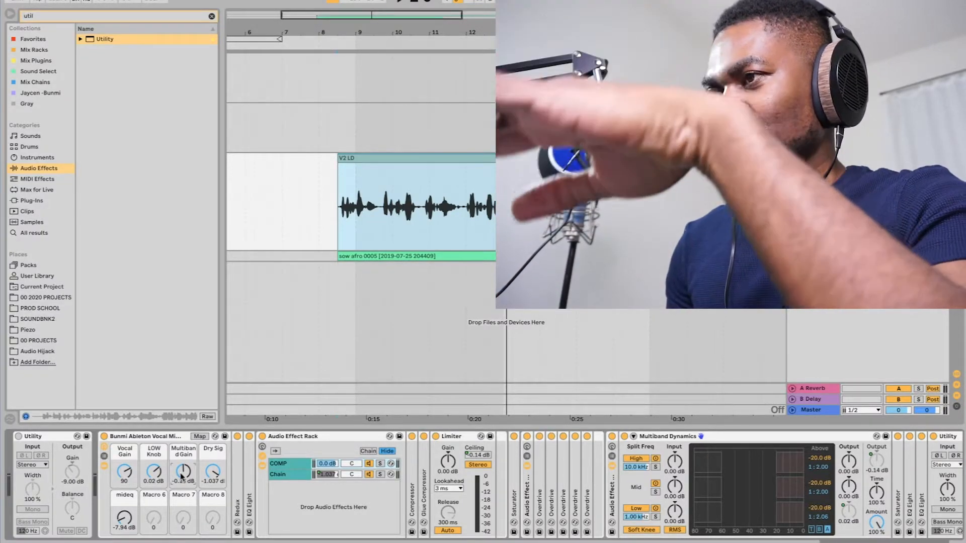
click(667, 437)
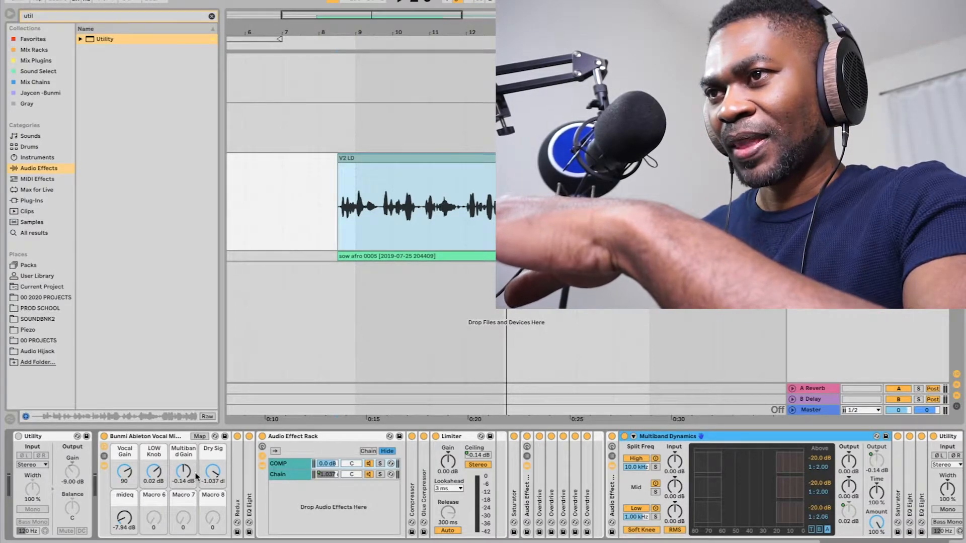
drag(212, 473, 212, 473)
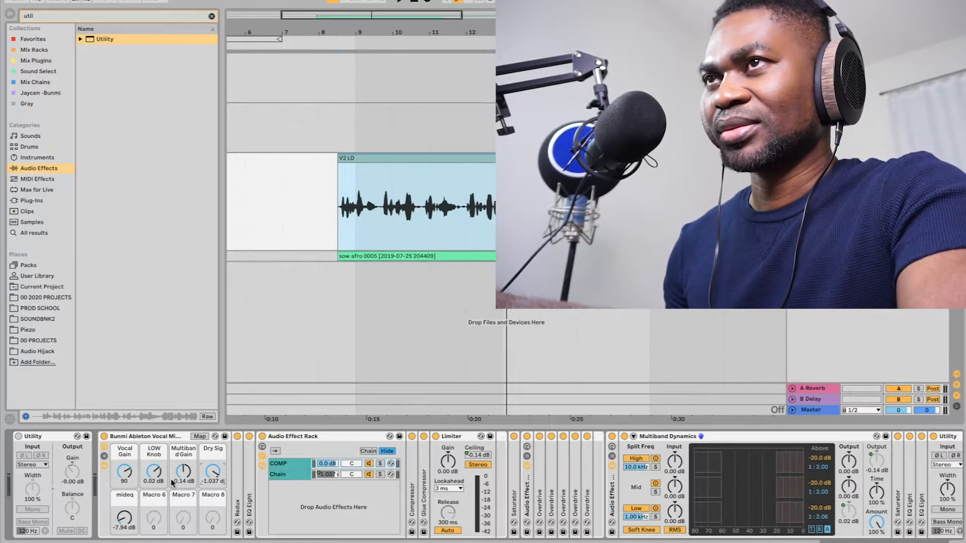
Play the vocal and raise the vocal mix chain rack's mideq macro to about -5.88 dB.
click(129, 17)
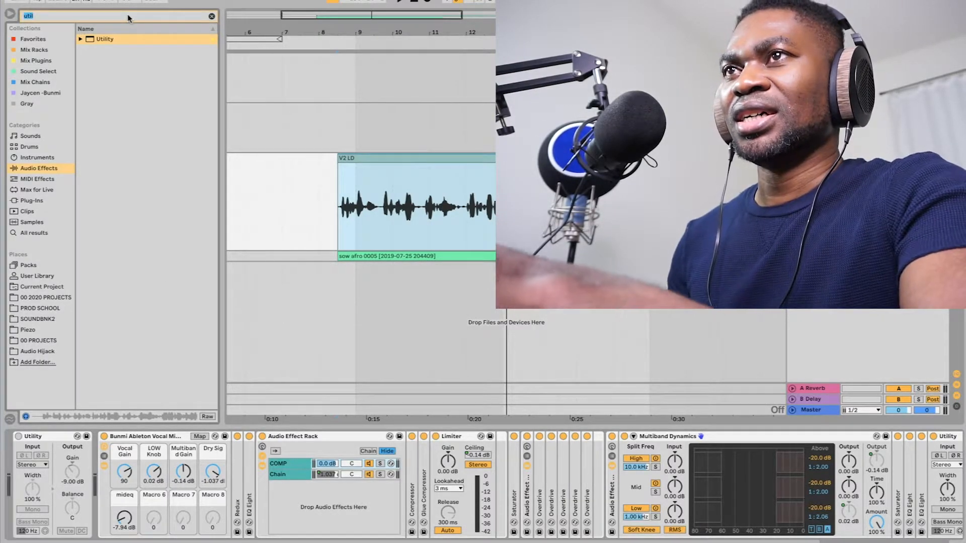
click(144, 437)
key(space)
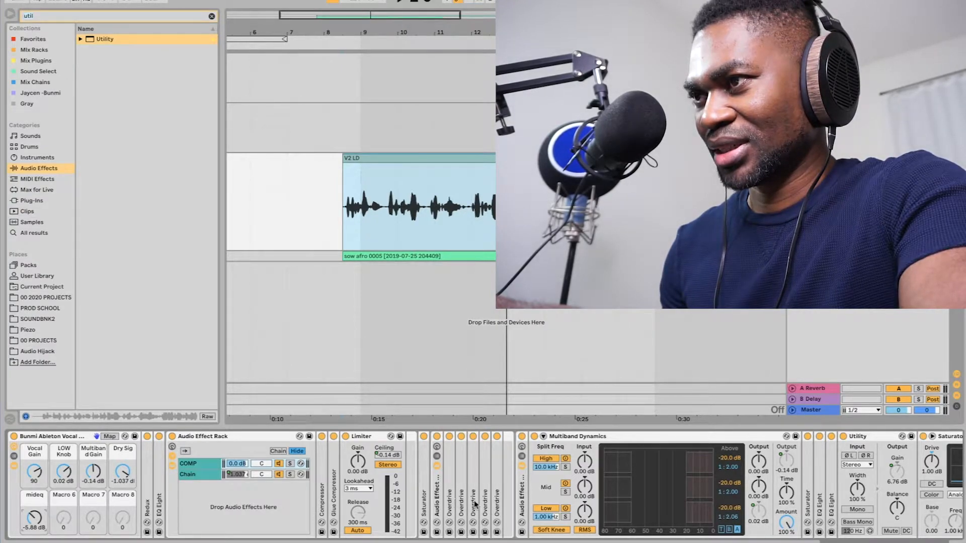
Examine the curves of the two EQ Eights that follow the Multiband Dynamics and the second Saturator.
double_click(821, 490)
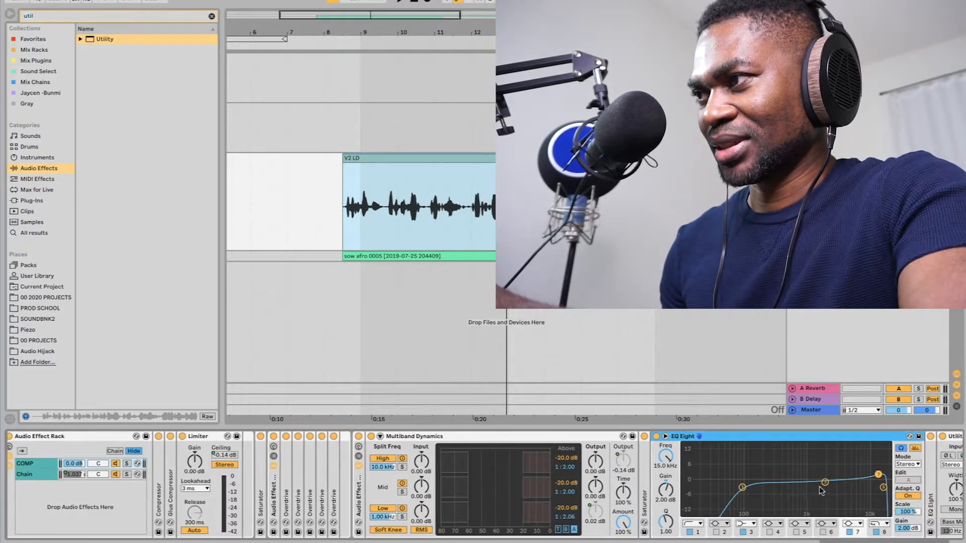
double_click(707, 436)
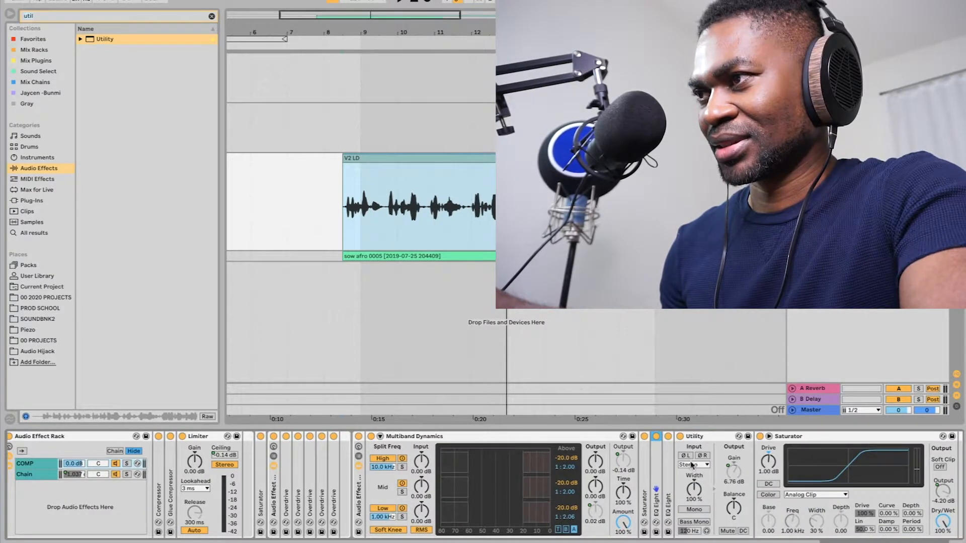
double_click(667, 479)
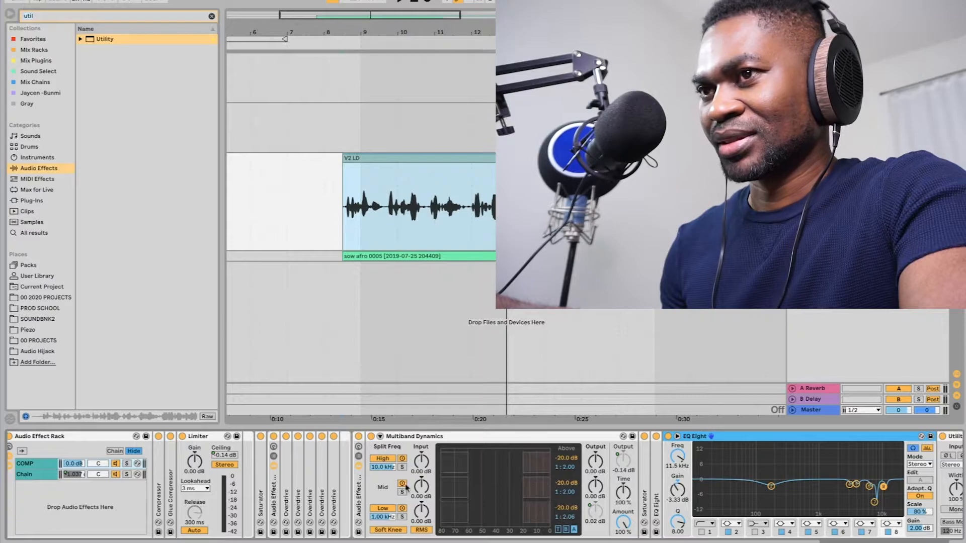
scroll(294, 504, left, 5)
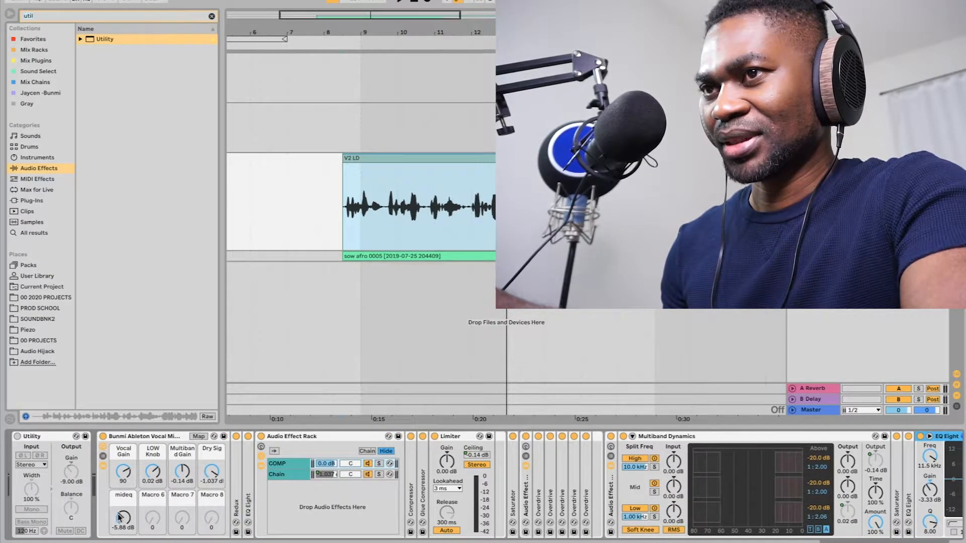
Fold the Utility, Multiband Dynamics and last EQ Eight, and hide the devices inside the Overdrive rack.
double_click(60, 436)
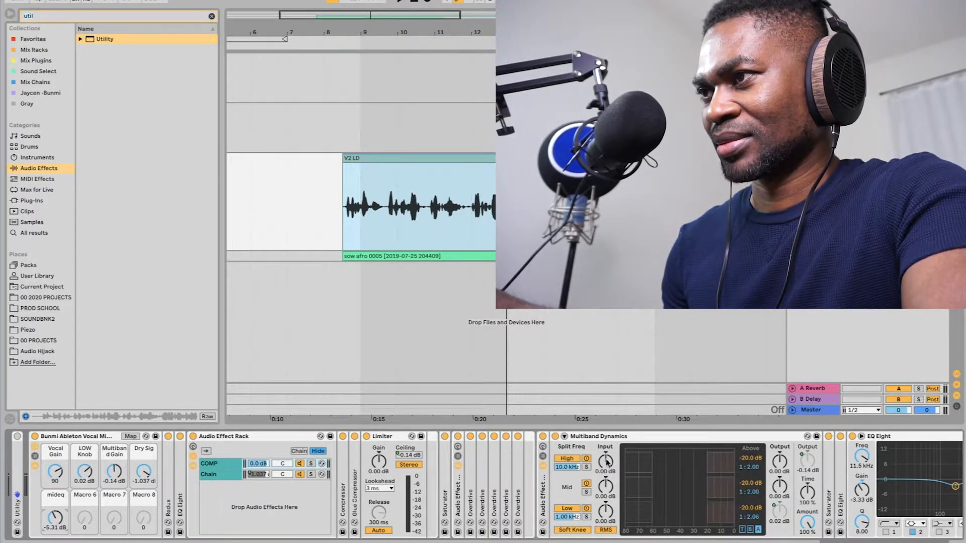
double_click(596, 436)
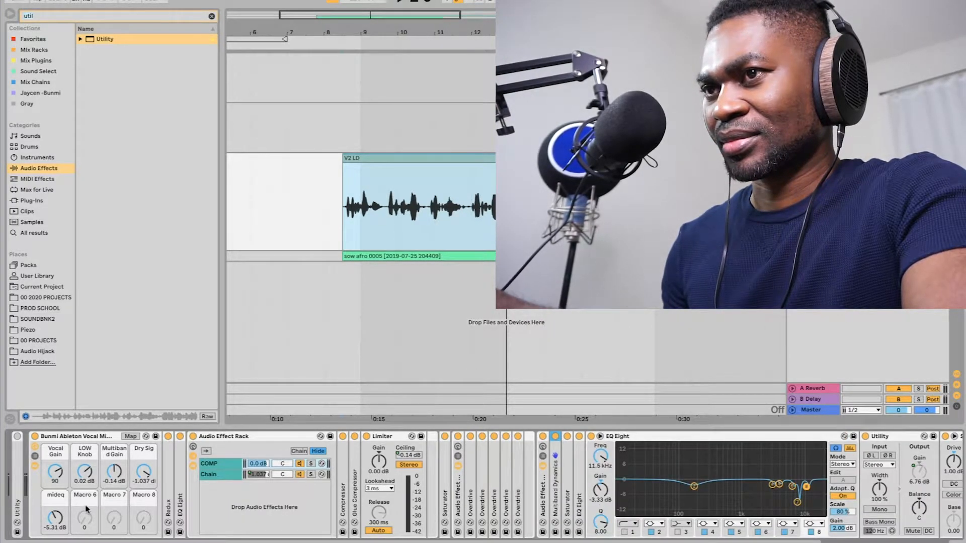
double_click(625, 437)
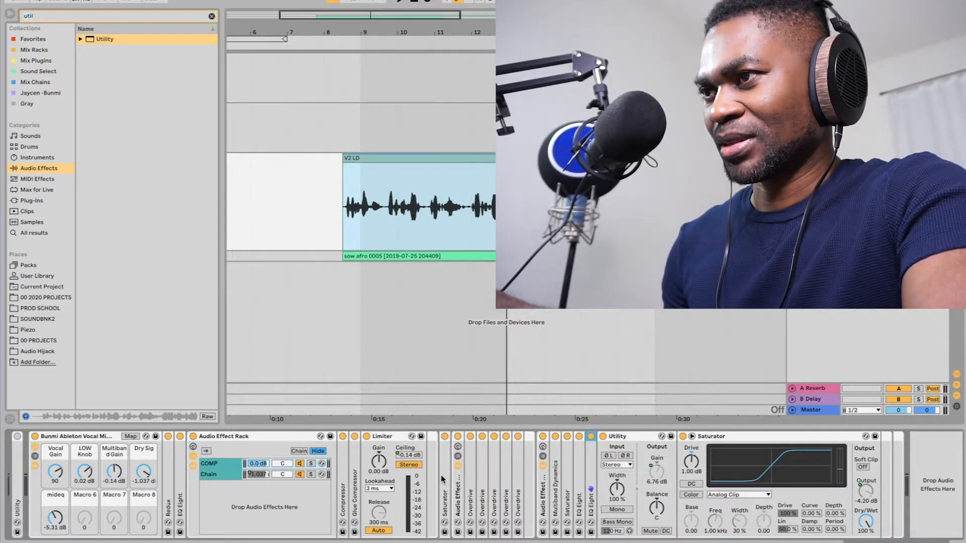
click(458, 466)
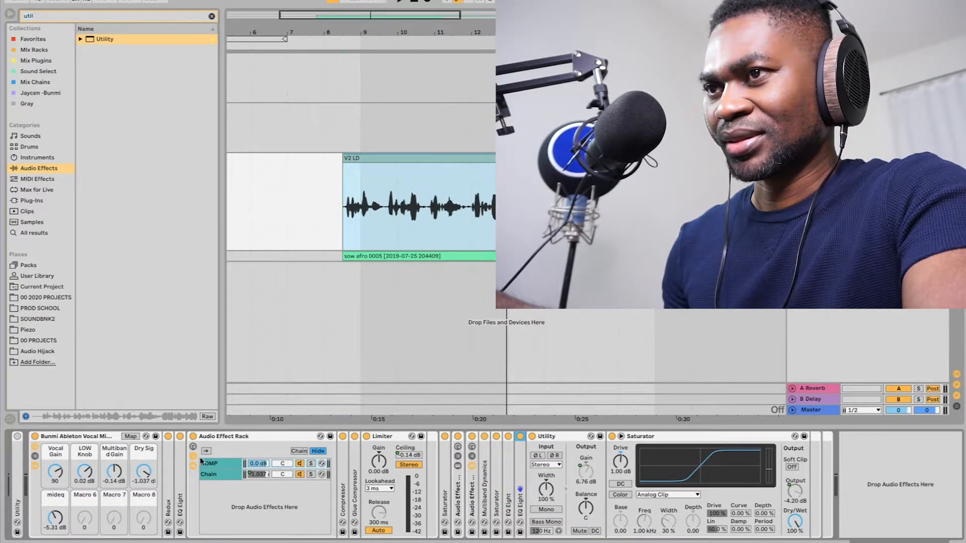
Unfold the first EQ Eight and sweep the mideq macro to about -8.79 dB and up to -4.11 dB during playback.
double_click(180, 459)
drag(56, 517, 55, 523)
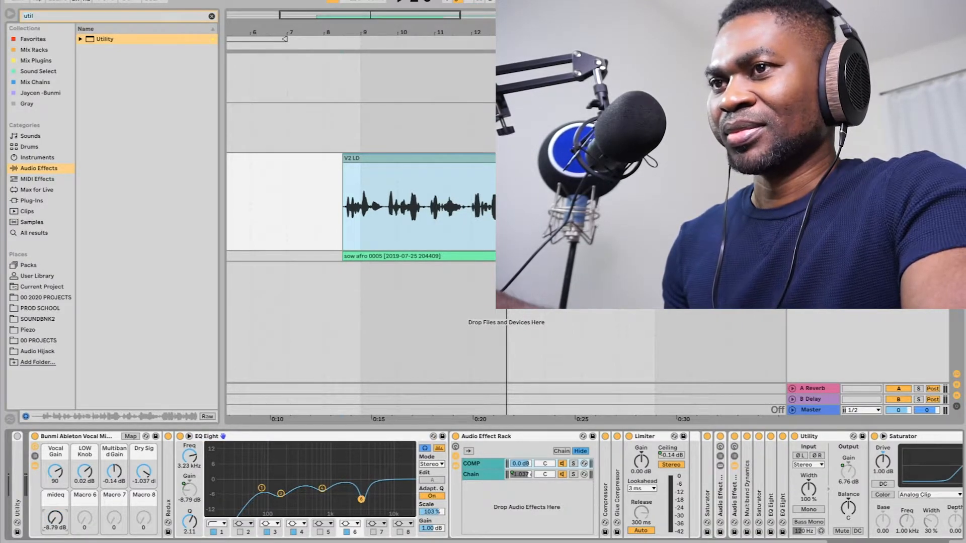
key(space)
drag(56, 518, 55, 512)
key(space)
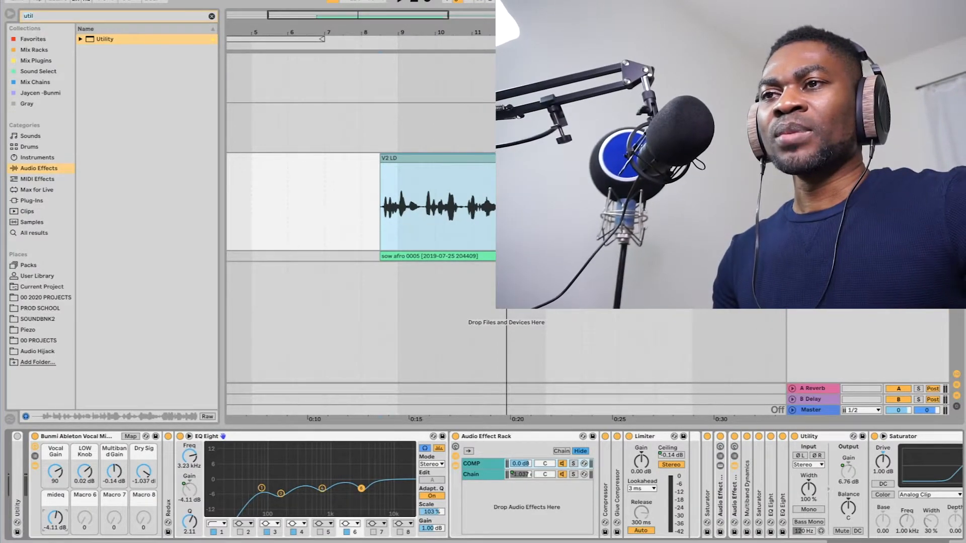
Look at the Redux's Bit Reduction and Downsample settings and fold the device again.
double_click(170, 456)
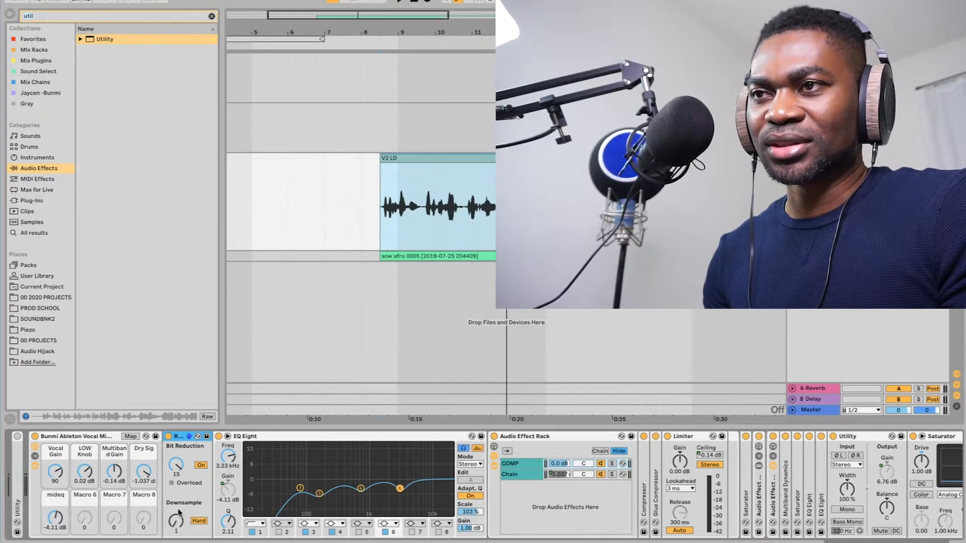
double_click(181, 438)
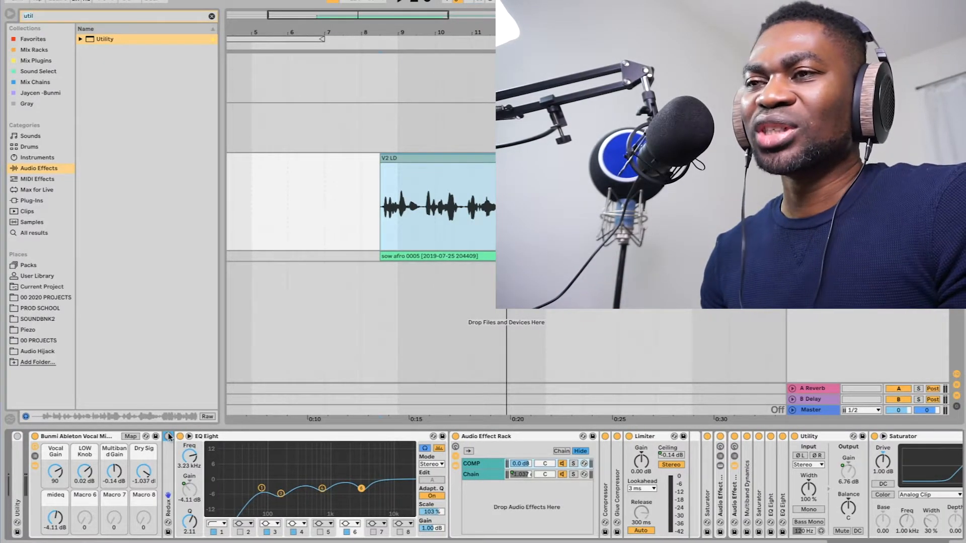
click(168, 437)
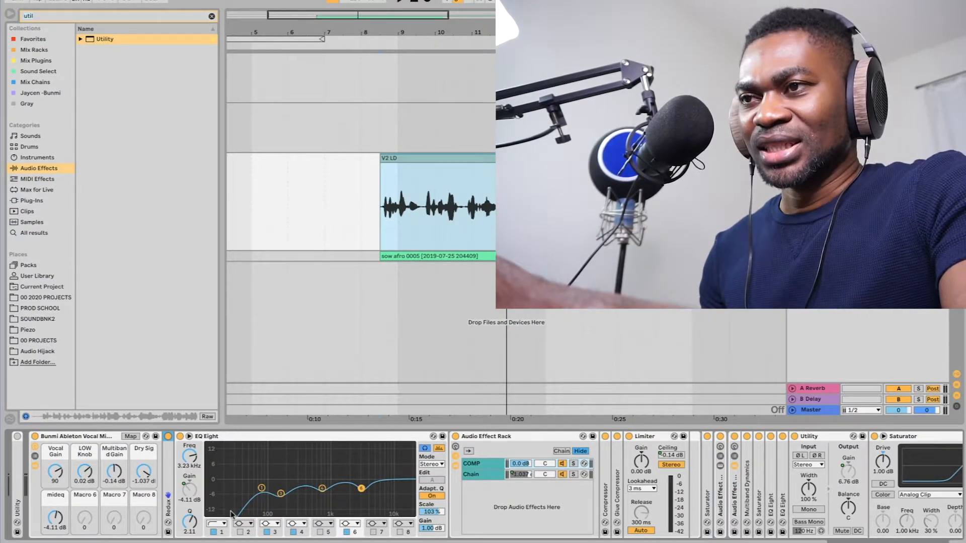
Examine the frequency and gain of bands 3, 4 and 6 in the first EQ Eight.
click(278, 494)
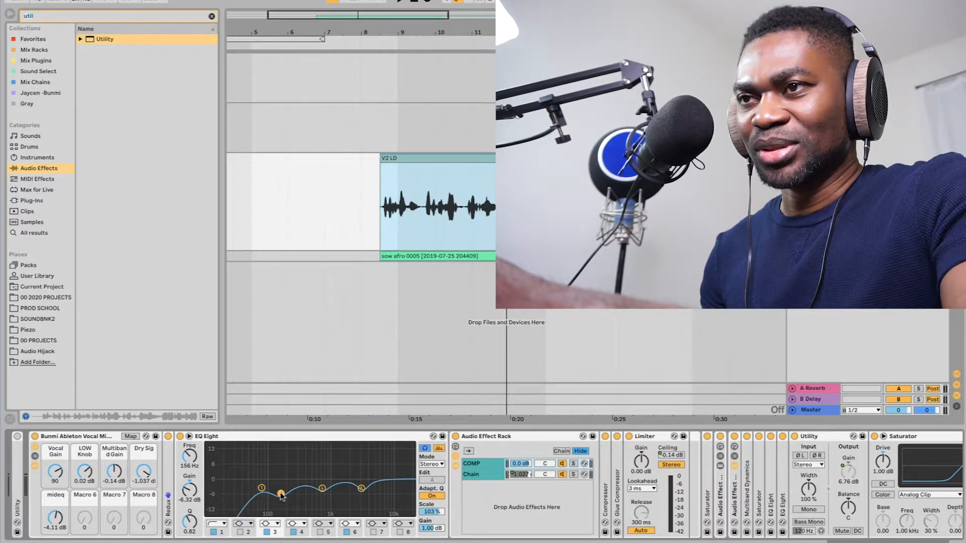
click(322, 490)
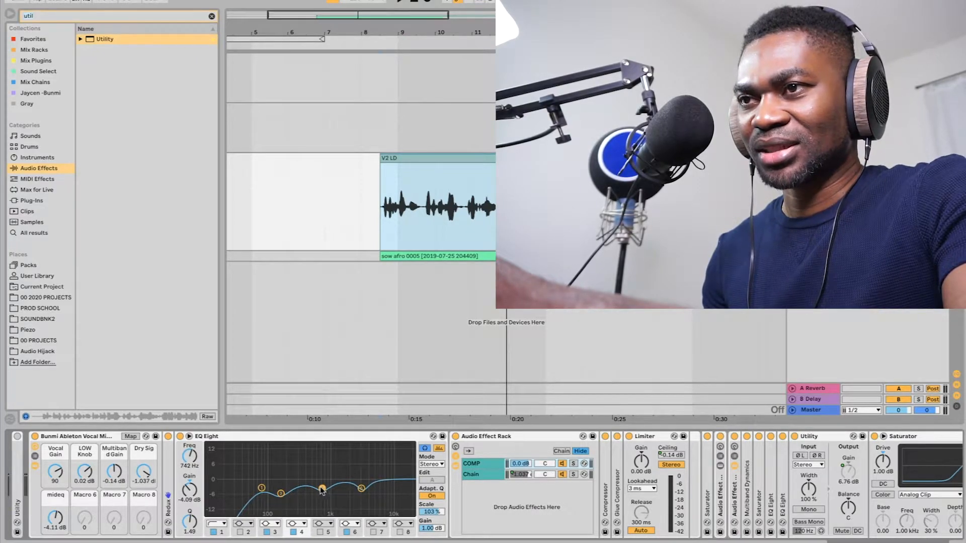
click(362, 489)
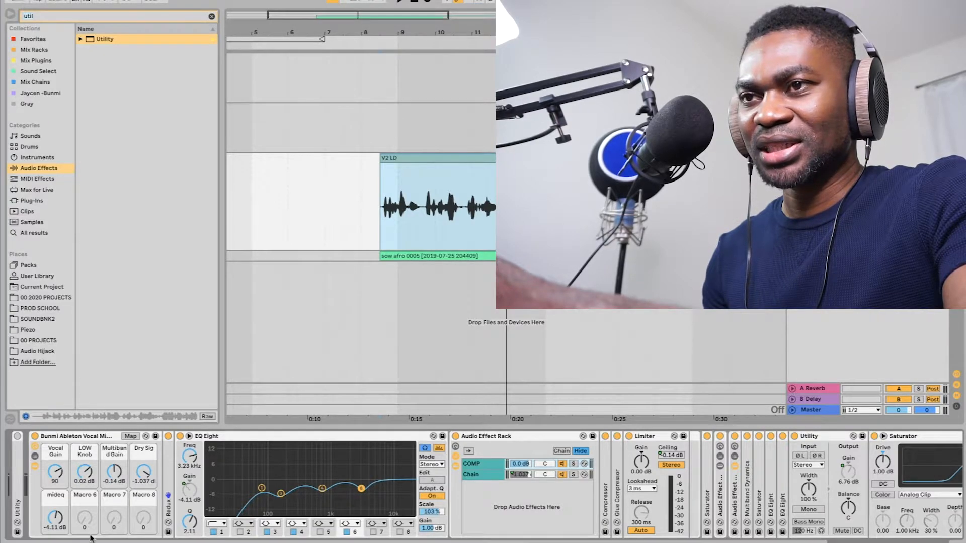
Raise the mideq macro to 0.00 dB and settle it at about -0.14 dB.
drag(55, 518, 55, 480)
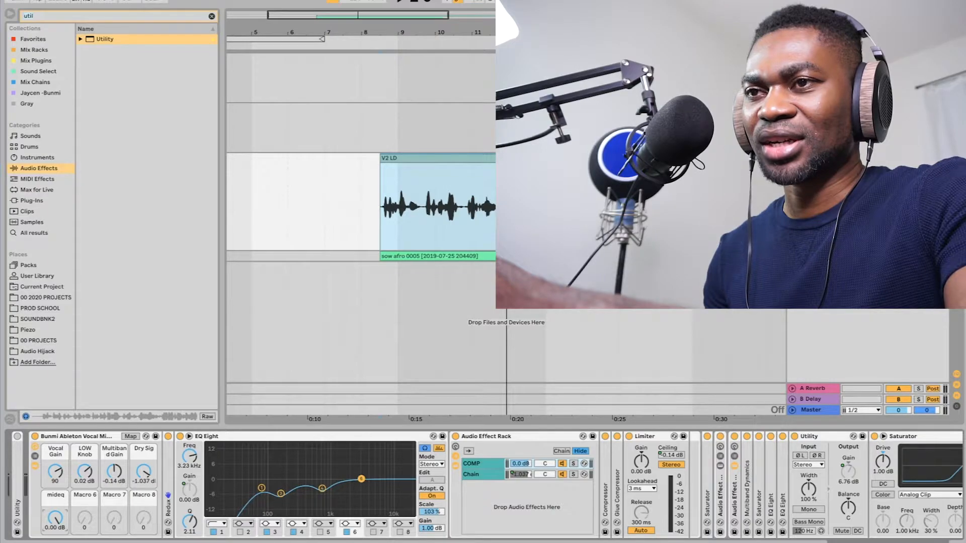
mouse_move(56, 518)
mouse_down()
mouse_move(55, 541)
mouse_move(55, 518)
mouse_up()
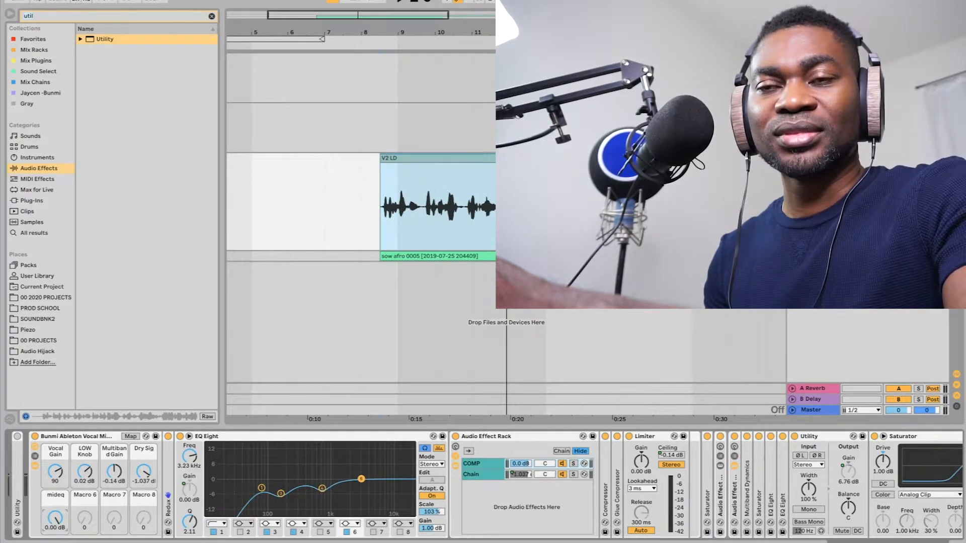
drag(55, 518, 55, 518)
Review the COMP and dry chains in the nested compression rack, leaving the COMP chain selected.
scroll(438, 486, right, 5)
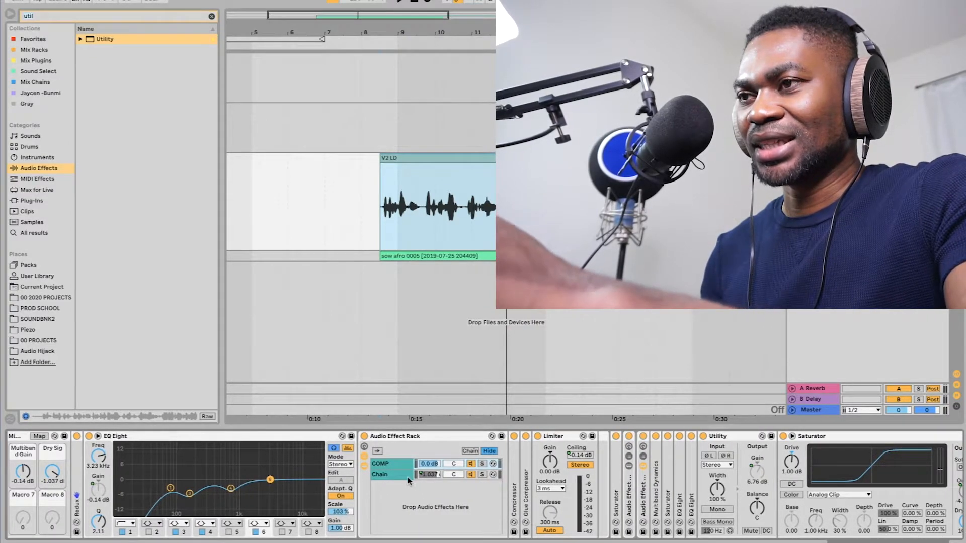
click(405, 436)
click(397, 467)
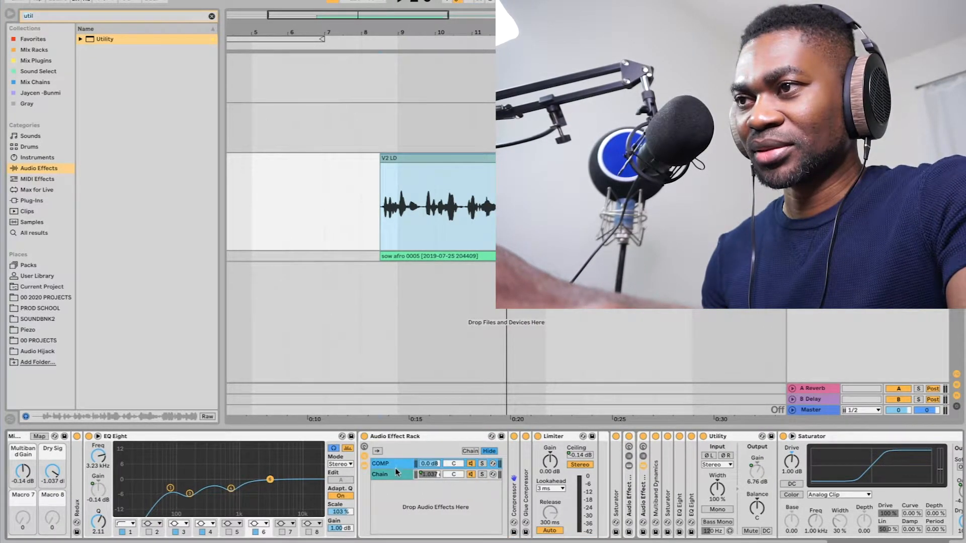
click(392, 473)
click(391, 464)
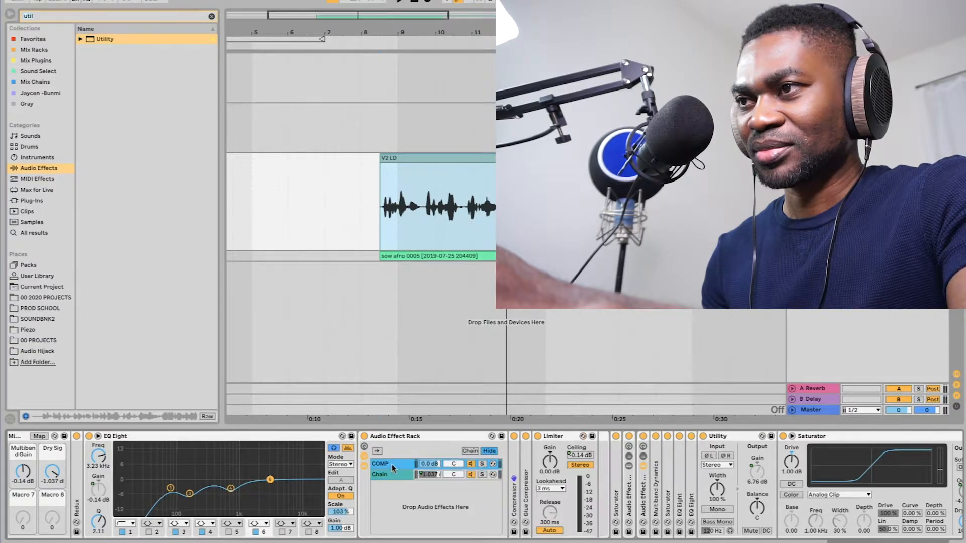
Inspect the COMP chain's Compressor and Glue Compressor, and fold both along with the Limiter.
click(514, 483)
double_click(514, 483)
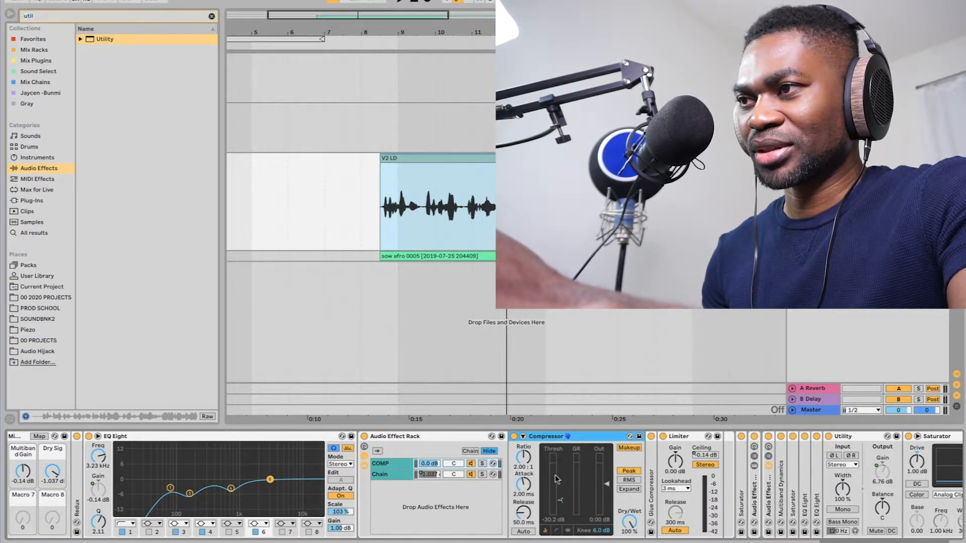
double_click(652, 467)
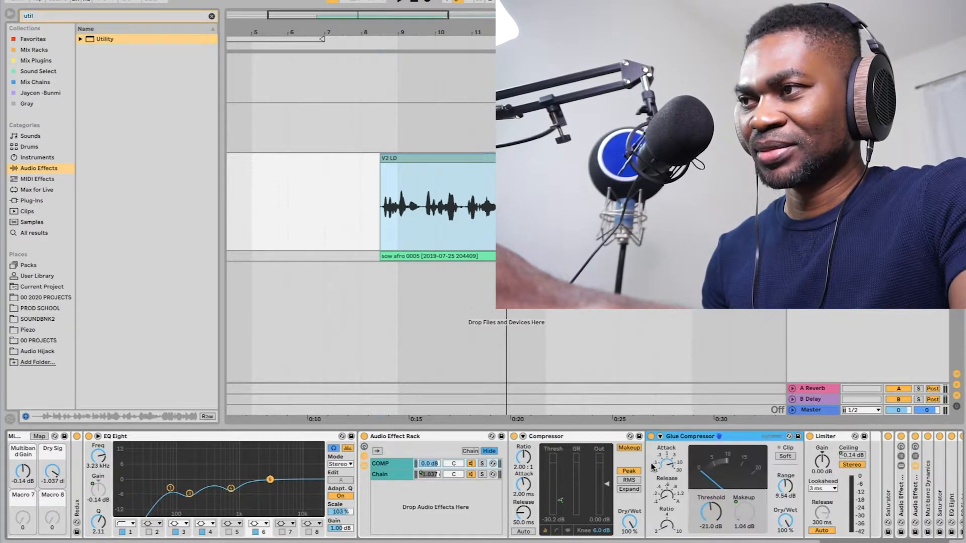
double_click(684, 439)
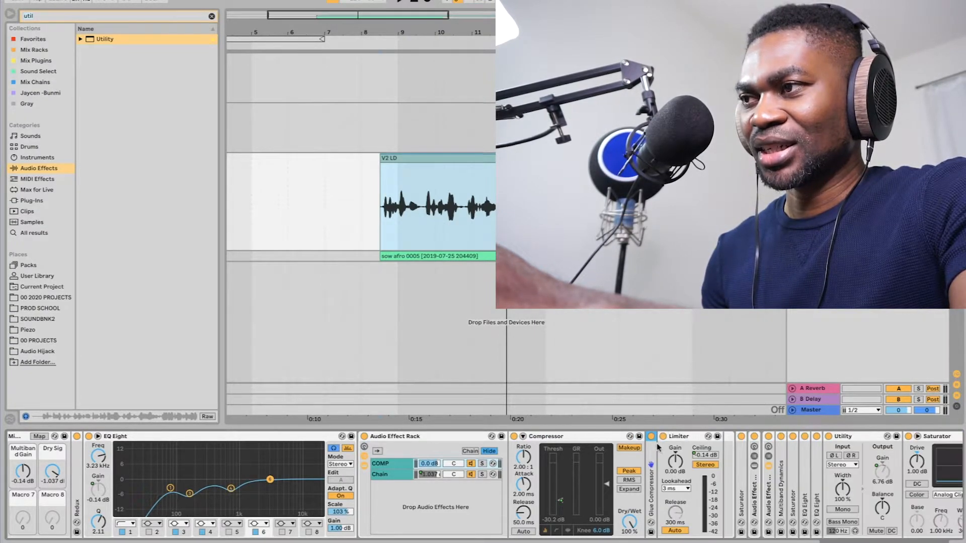
double_click(685, 439)
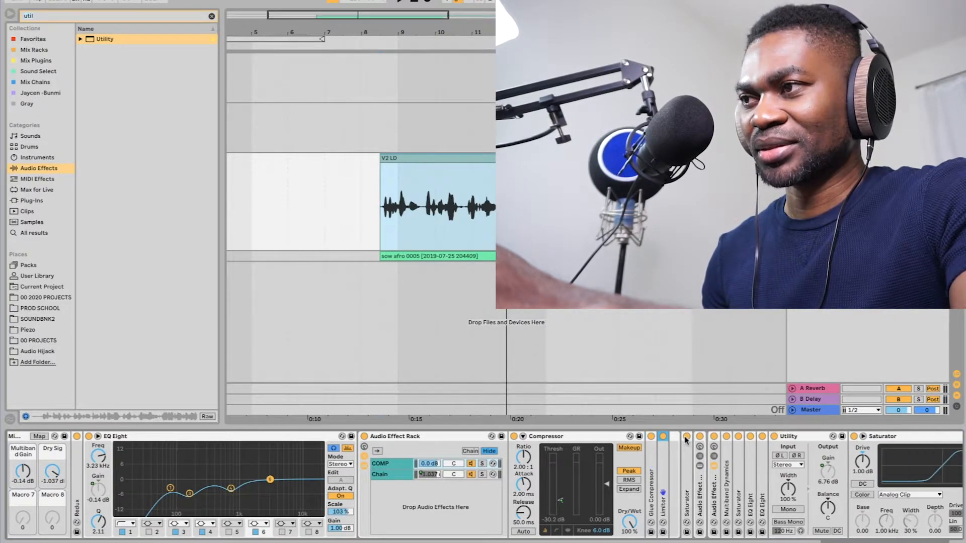
double_click(548, 436)
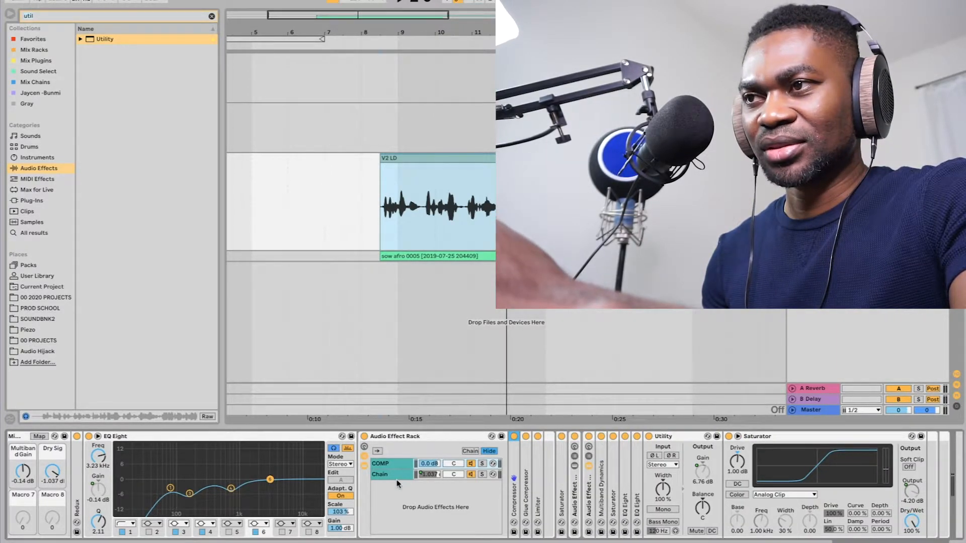
Fold the nested compression rack with its devices hidden, and inspect the Saturator that follows it.
scroll(397, 479, right, 3)
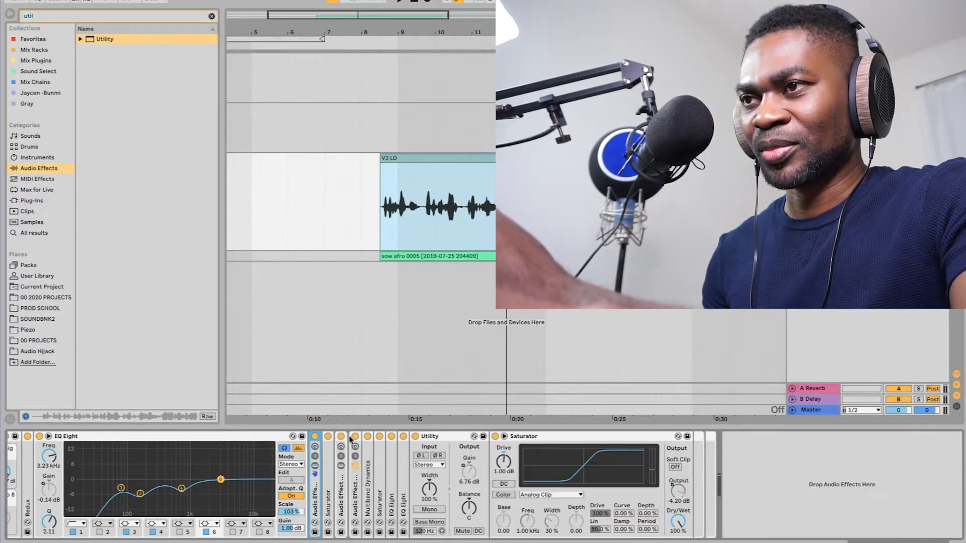
double_click(352, 436)
double_click(329, 463)
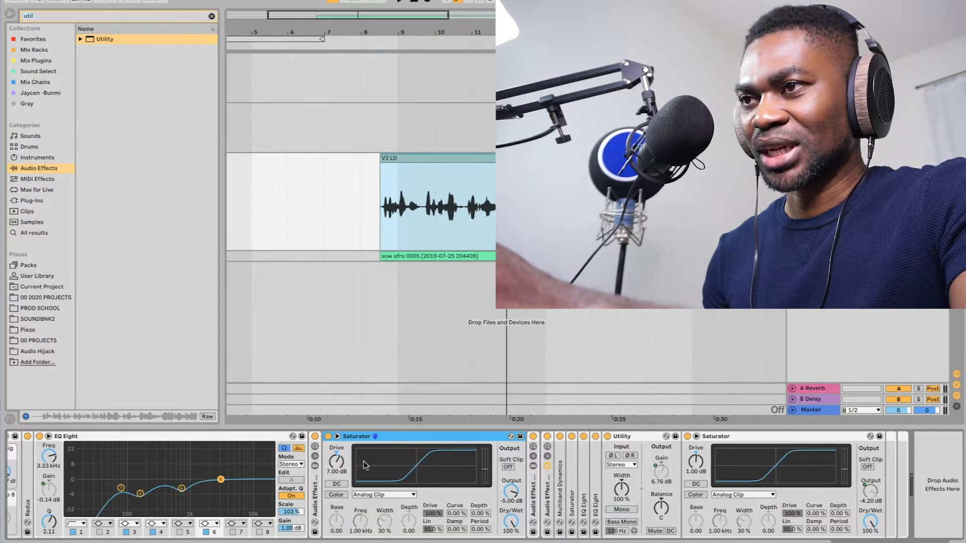
double_click(418, 439)
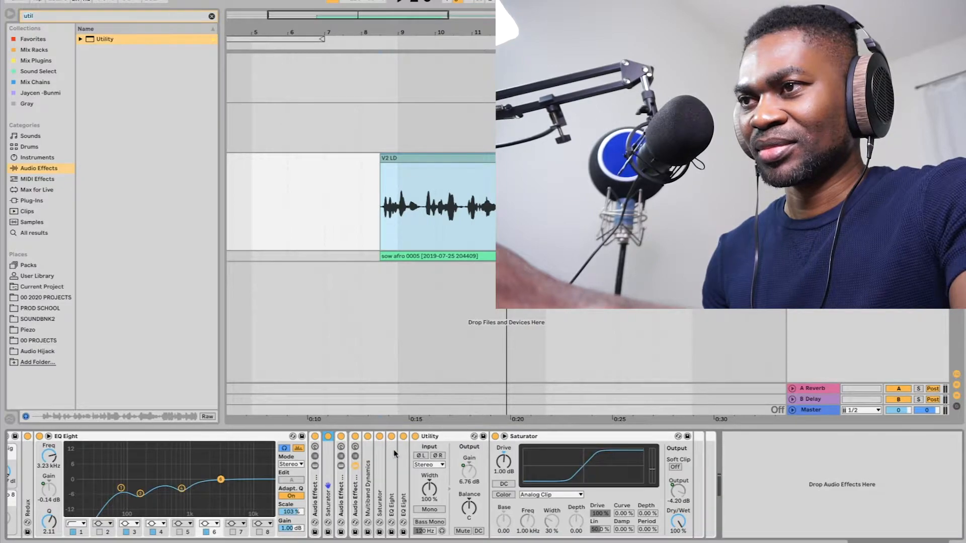
Look at the settings of the first Overdrive inside the Overdrive rack and hide the rack's devices again.
click(342, 467)
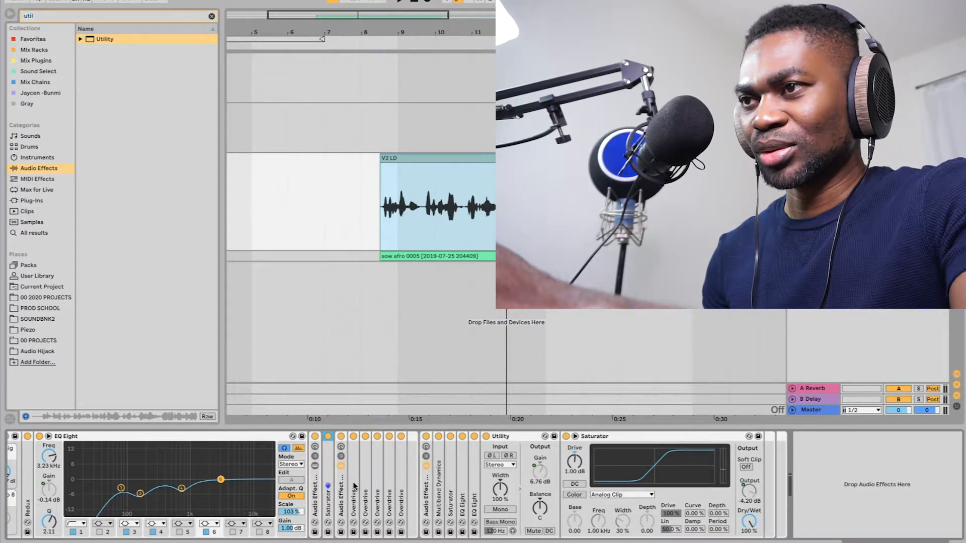
double_click(354, 484)
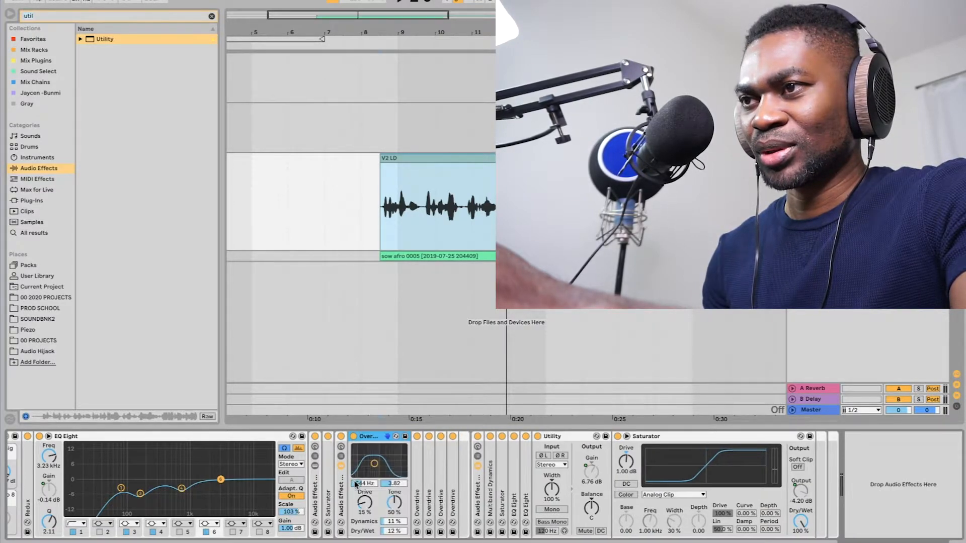
double_click(370, 438)
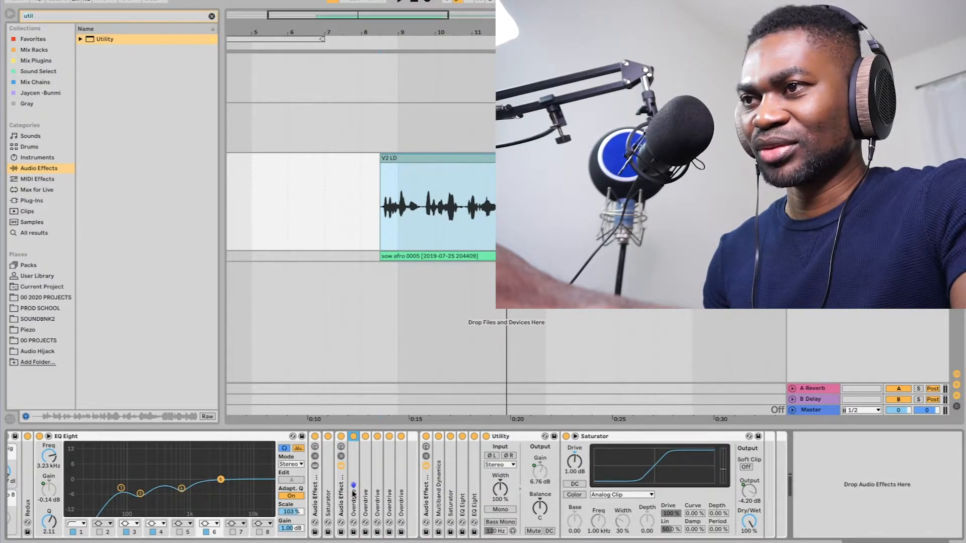
click(341, 466)
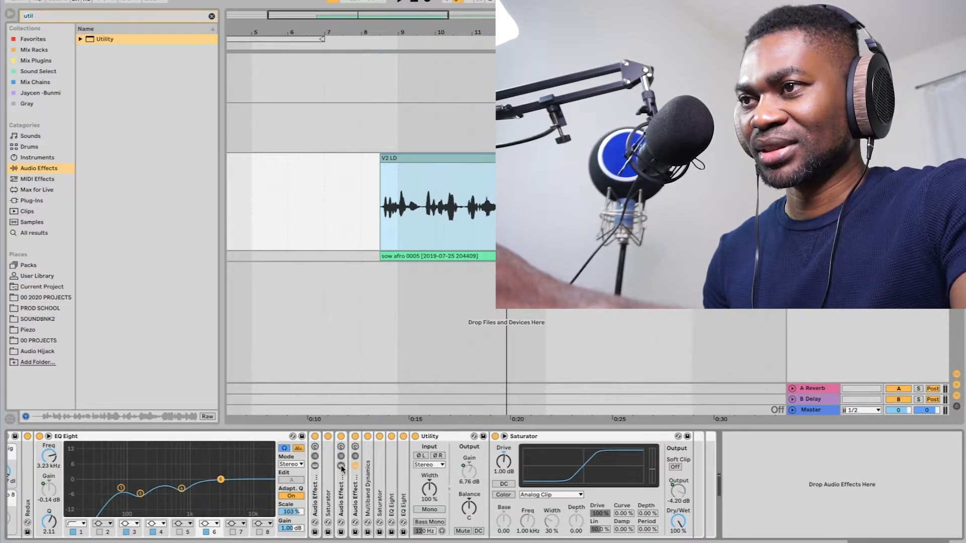
Show and hide the devices of the two last nested racks to check which devices belong to each rack.
click(341, 457)
click(341, 457)
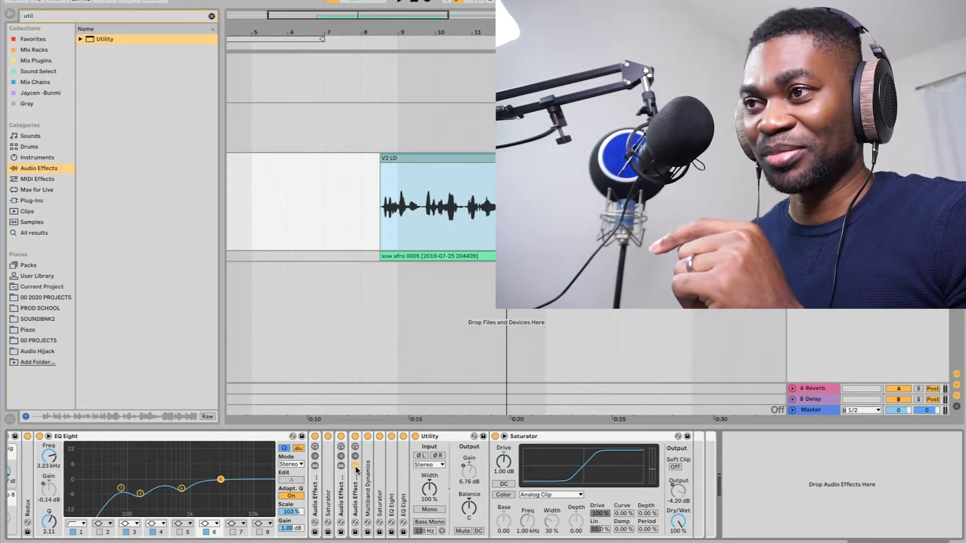
click(355, 466)
click(354, 466)
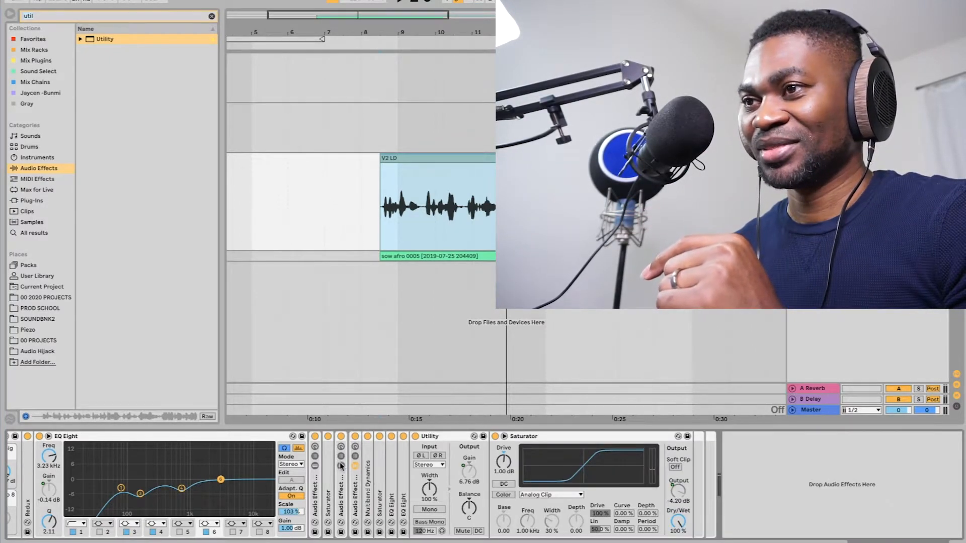
click(341, 466)
click(341, 467)
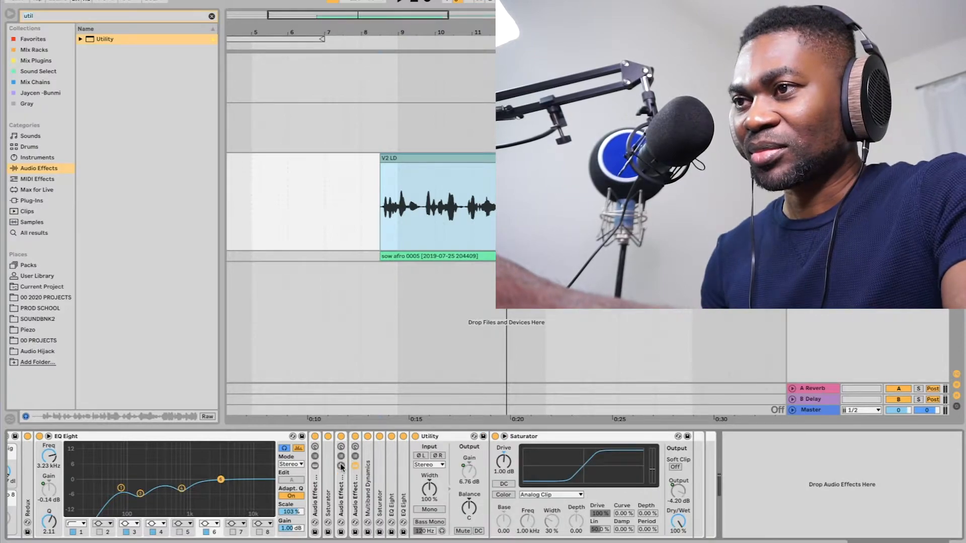
click(355, 466)
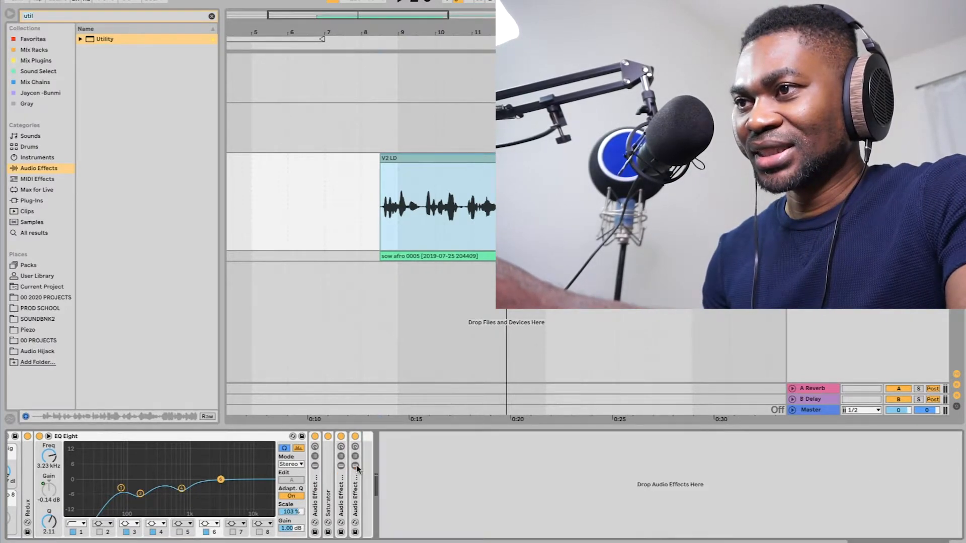
click(355, 467)
Inspect the Multiband Dynamics, fold it again, and unfold the Saturator directly after it.
double_click(367, 470)
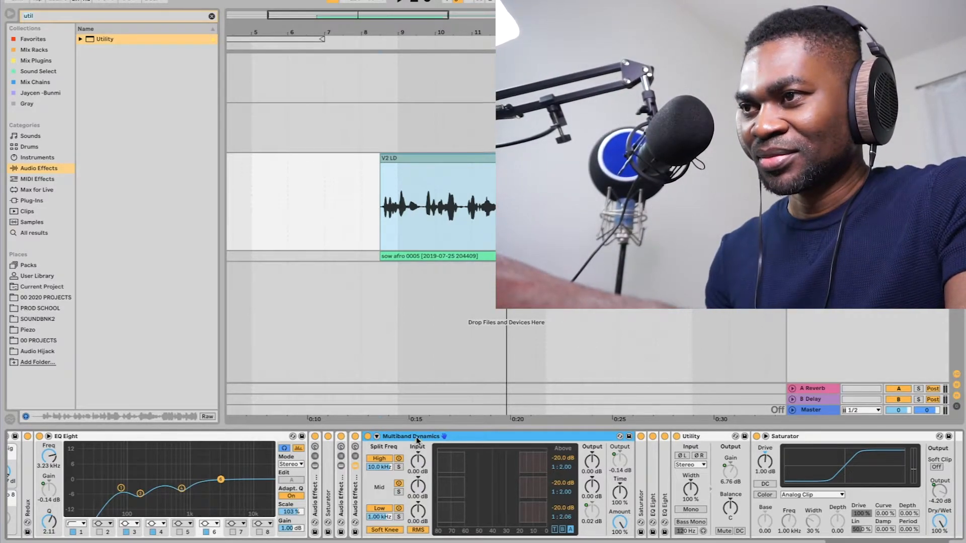
double_click(423, 438)
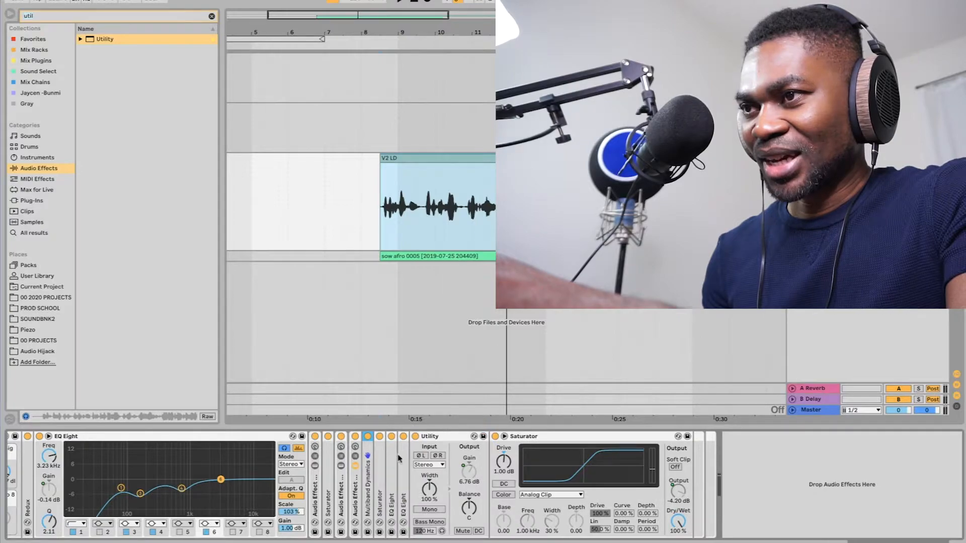
double_click(381, 465)
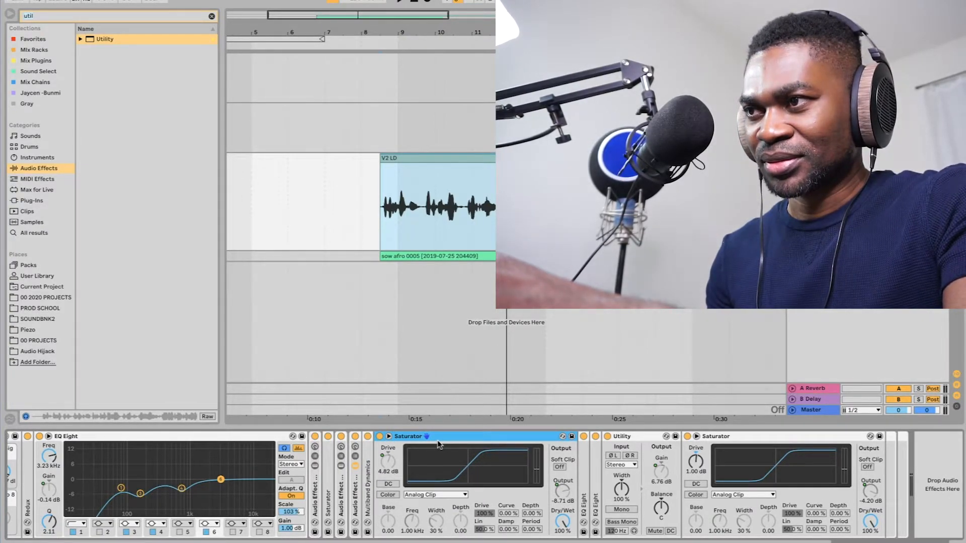
Unfold the nested Audio Effect Rack that contains the Multiband Dynamics, with its macros visible beside the Saturator.
scroll(348, 484, left, 5)
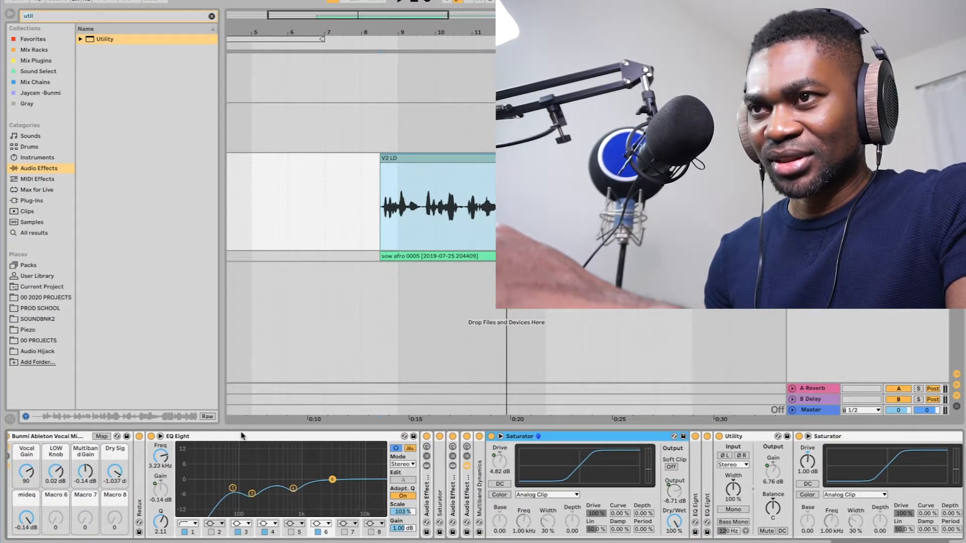
scroll(65, 476, left, 2)
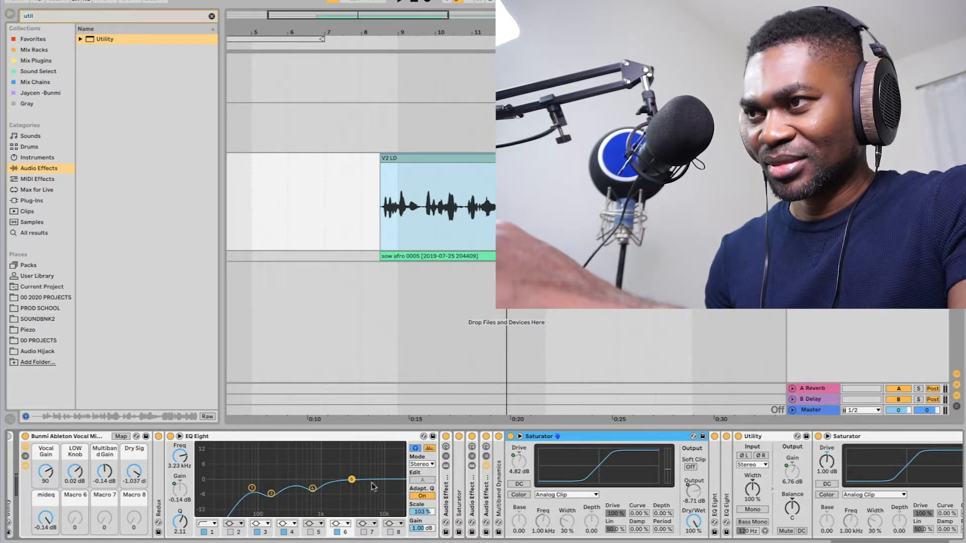
click(486, 464)
click(486, 464)
click(487, 454)
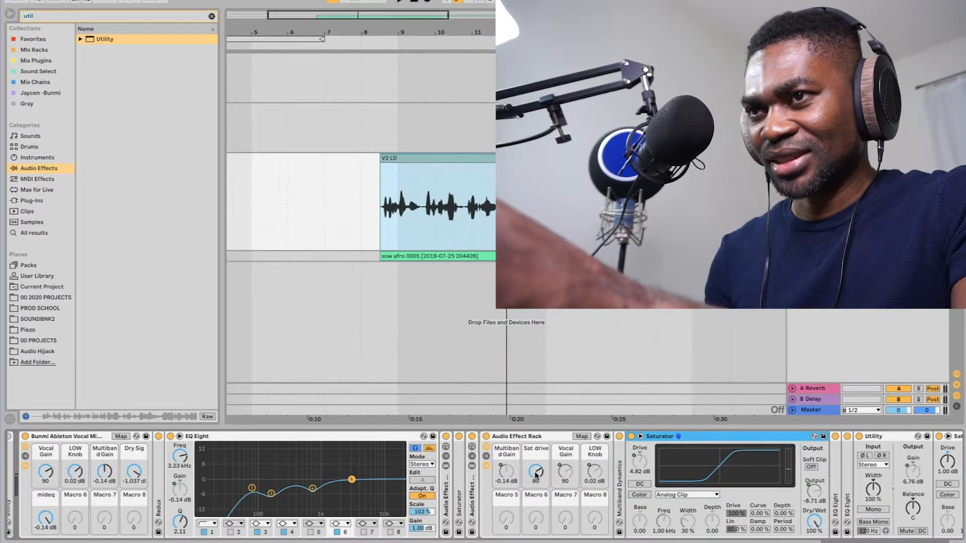
scroll(523, 478, right, 4)
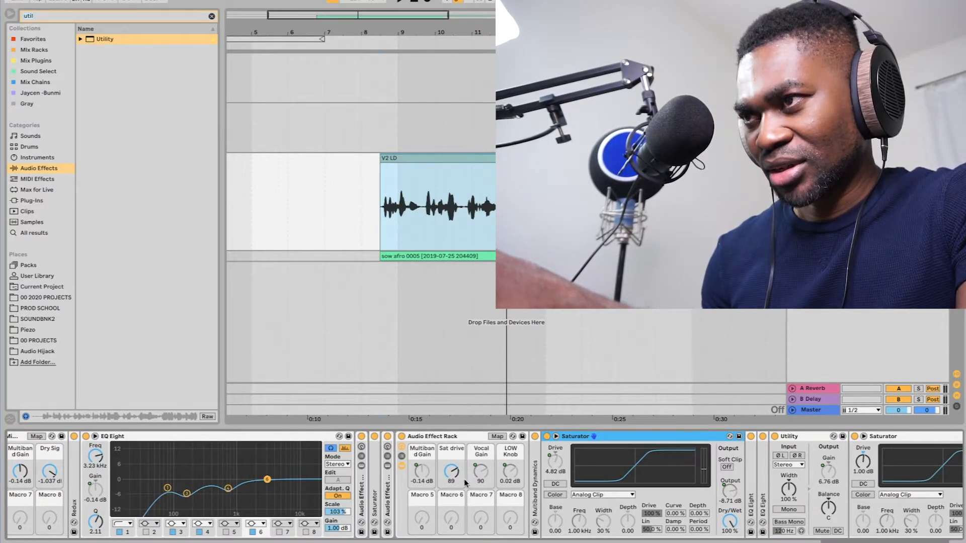
scroll(476, 482, right, 3)
scroll(477, 483, right, 3)
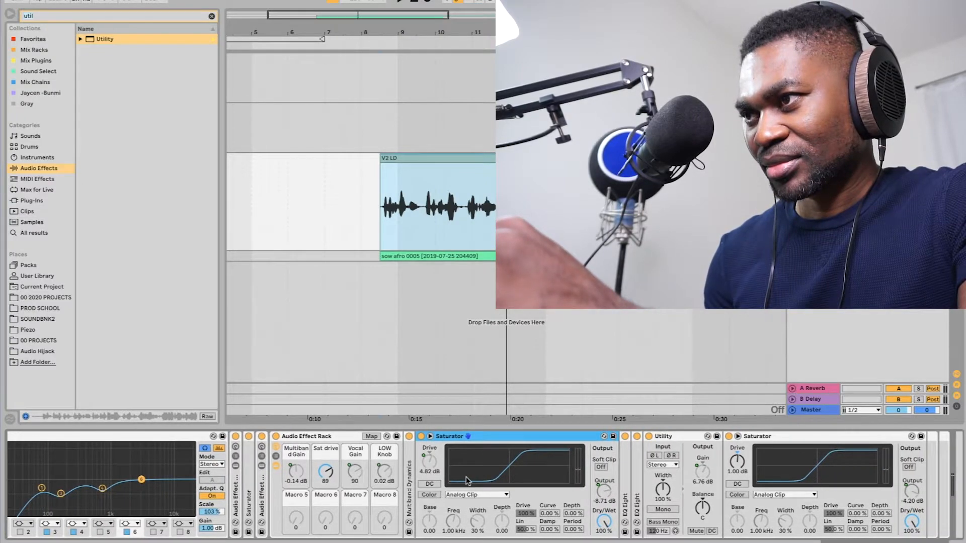
Sweep the nested rack's Sat drive macro from 9 up to 127 while auditioning the vocal, and leave it at 111.
mouse_move(325, 472)
mouse_down()
mouse_move(325, 447)
mouse_move(325, 488)
mouse_up()
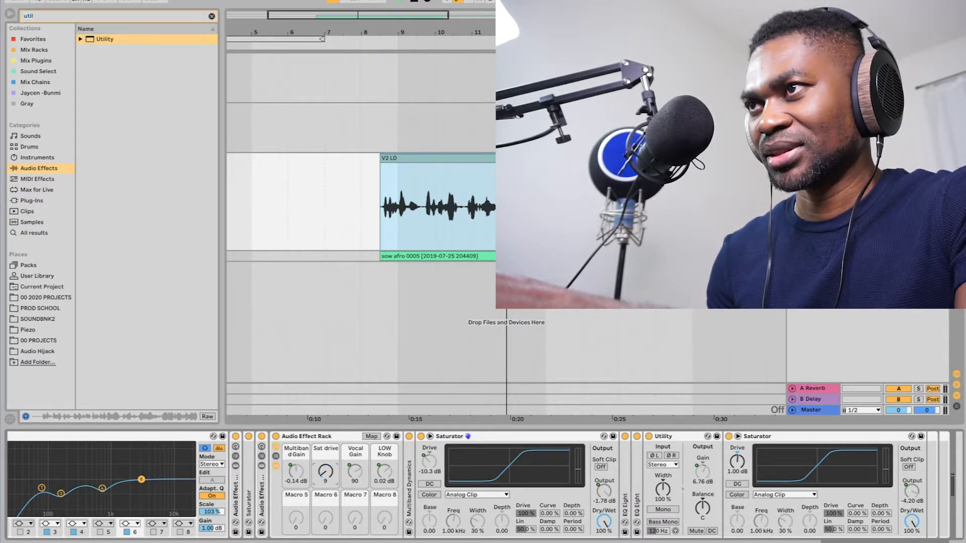
key(space)
drag(325, 472, 325, 424)
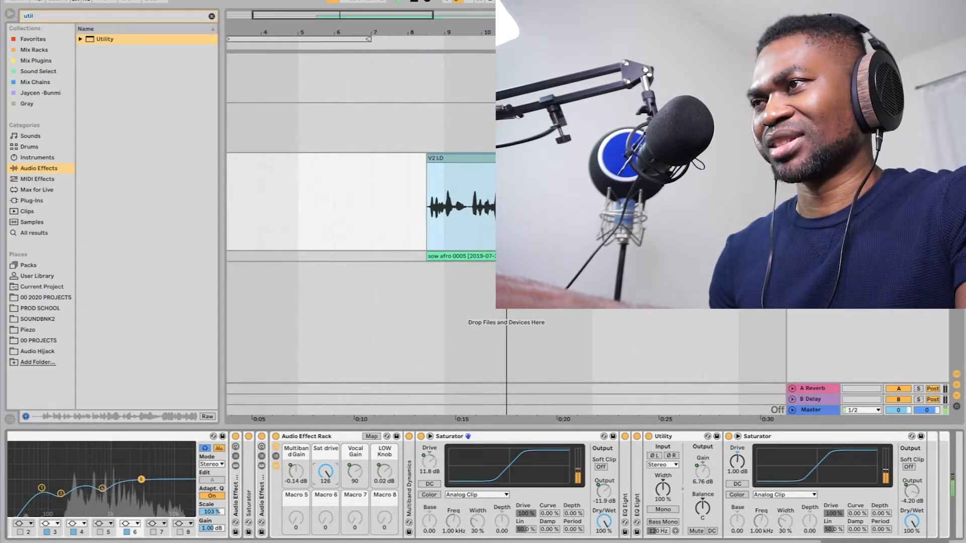
key(space)
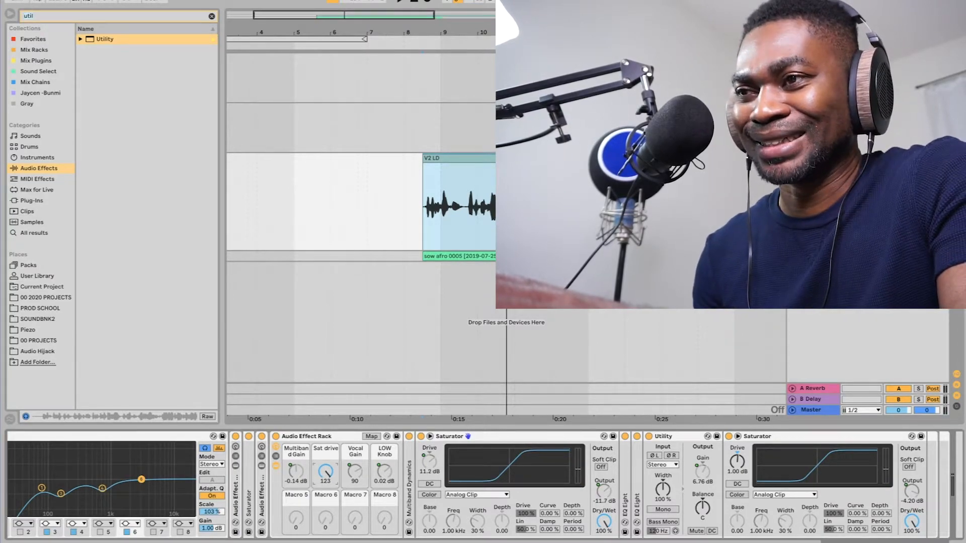
drag(325, 471, 325, 470)
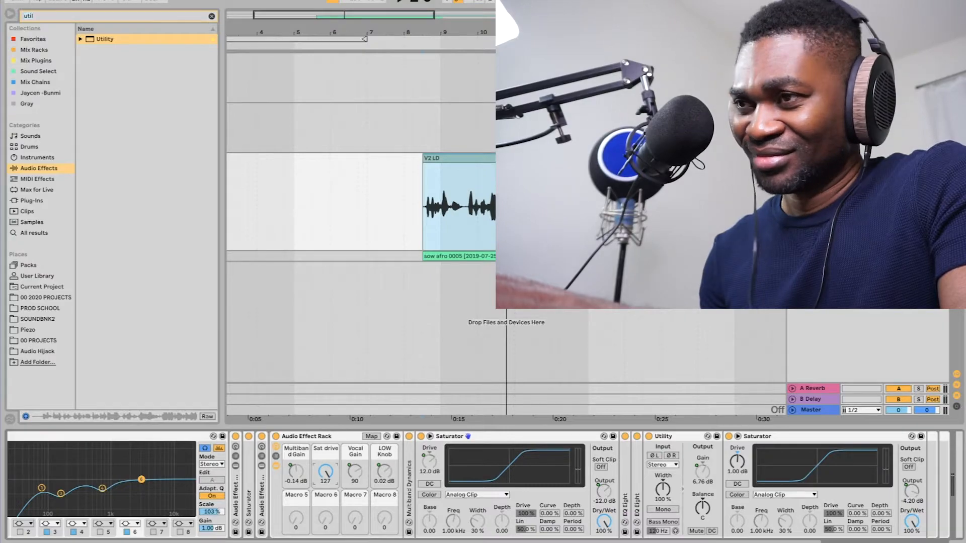
key(space)
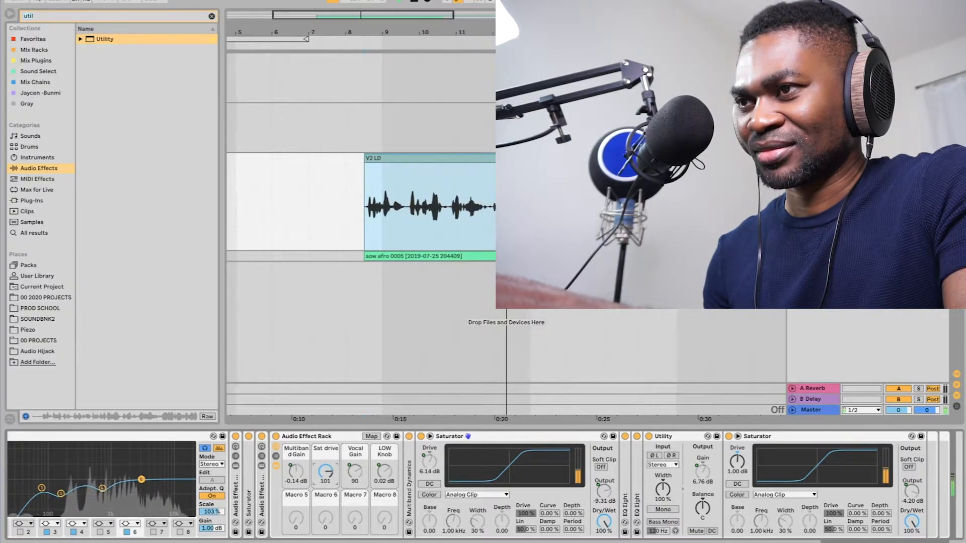
drag(325, 475, 325, 478)
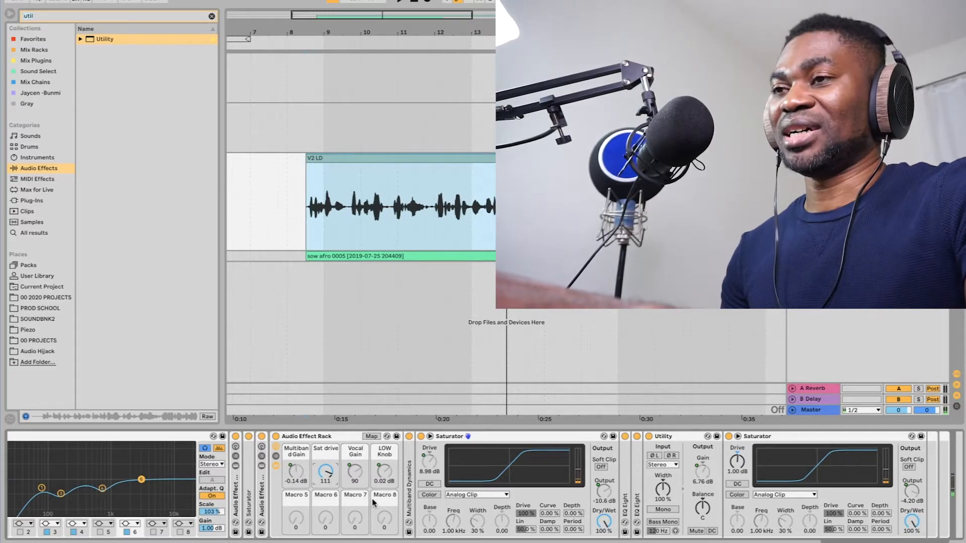
Fold the nested rack's macros with its devices kept on display, and unfold both EQ Eights after the Saturator.
double_click(341, 437)
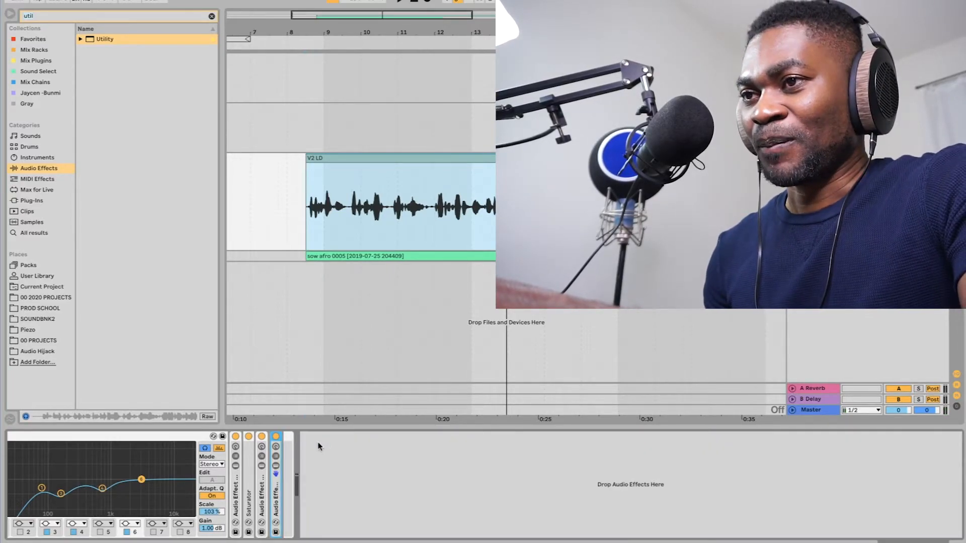
click(276, 466)
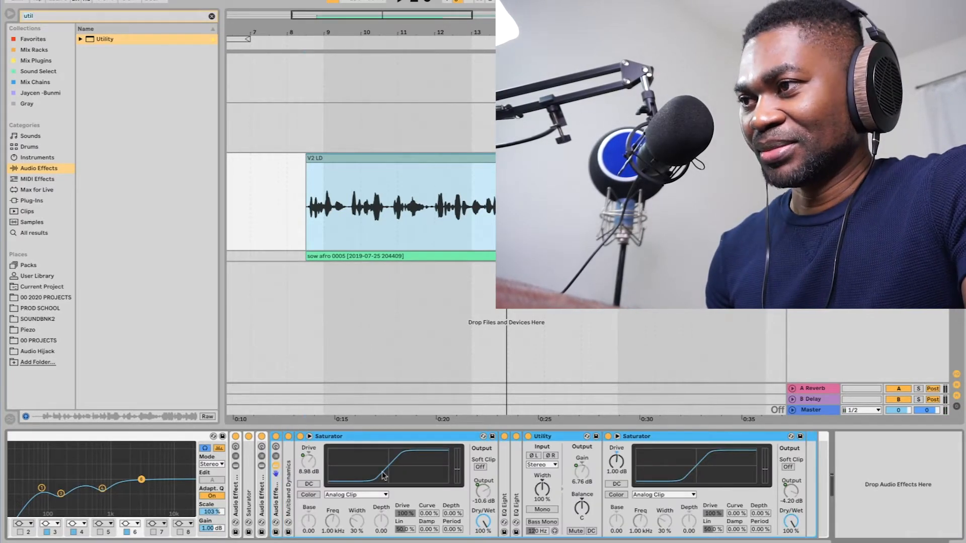
double_click(504, 487)
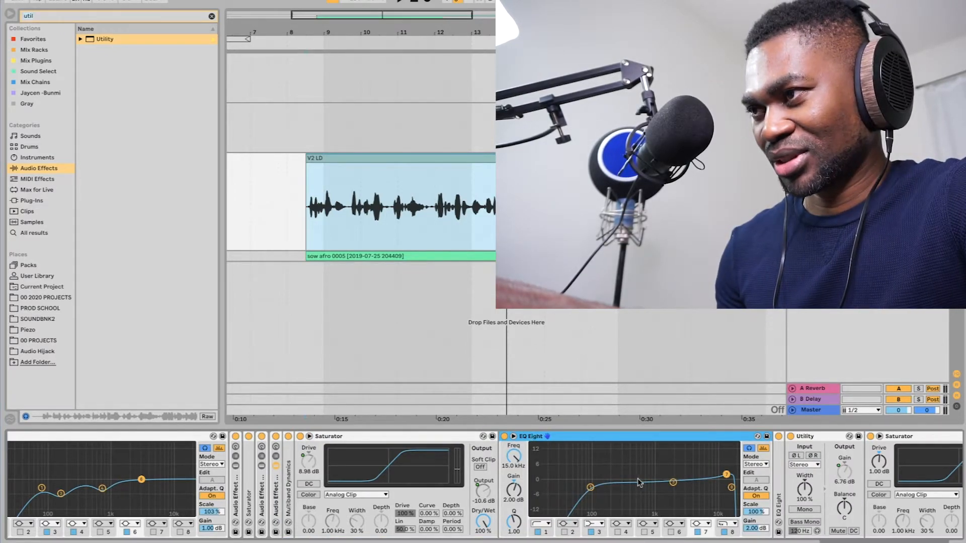
scroll(680, 484, right, 4)
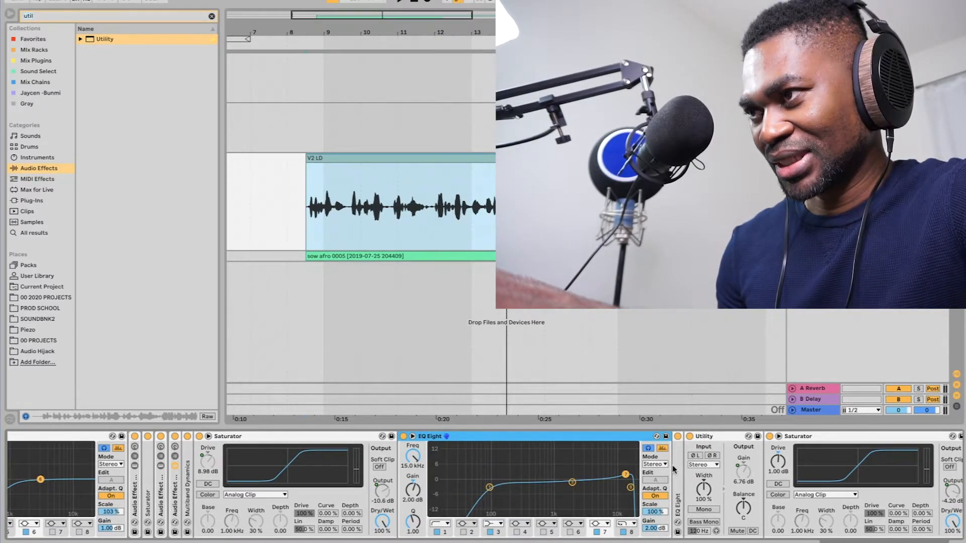
double_click(677, 488)
scroll(677, 498, right, 3)
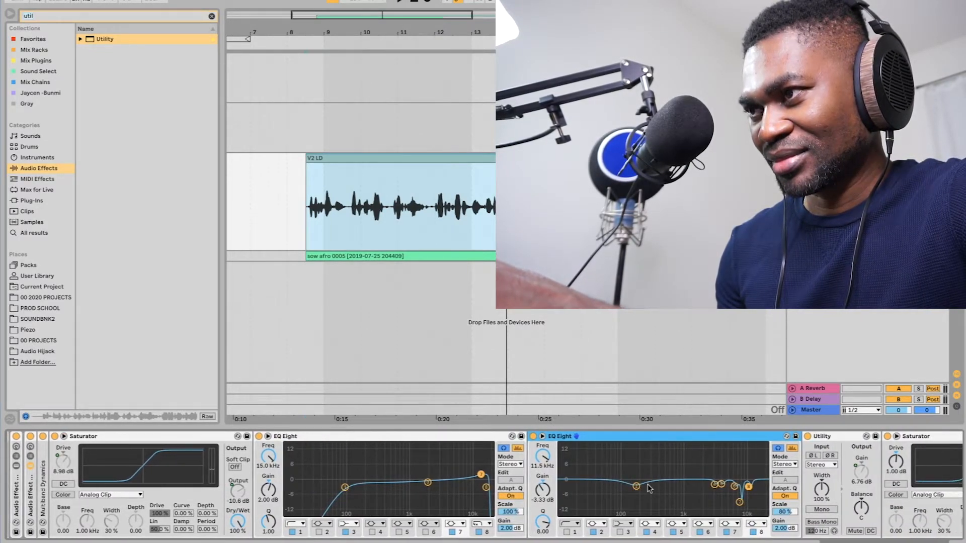
Compare the vocal with and without band 2 of the second EQ Eight during playback, leaving the band off.
click(640, 486)
click(637, 486)
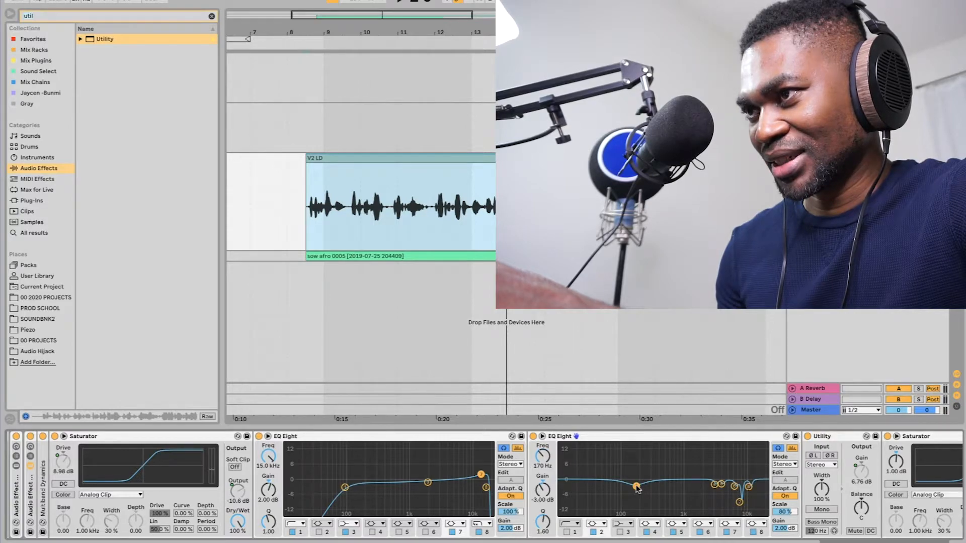
click(601, 437)
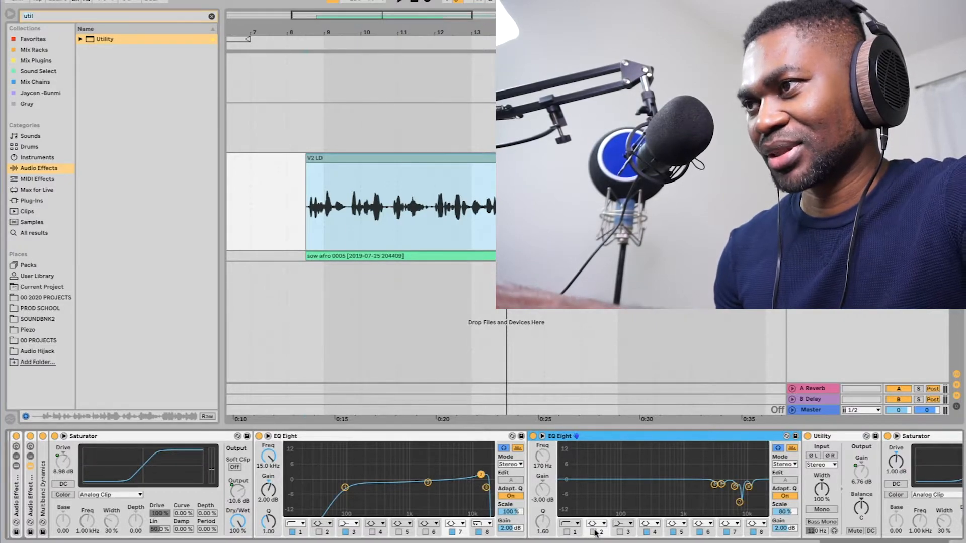
key(space)
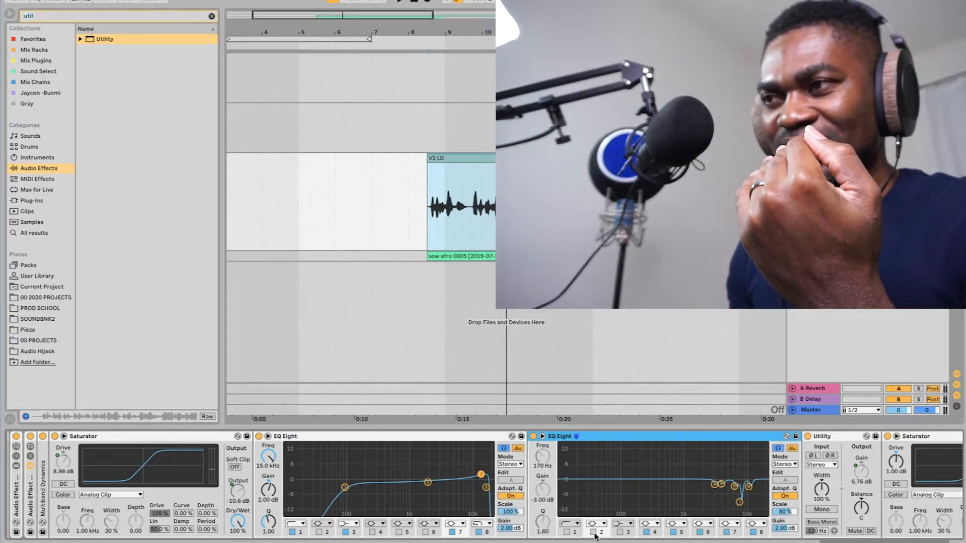
click(594, 532)
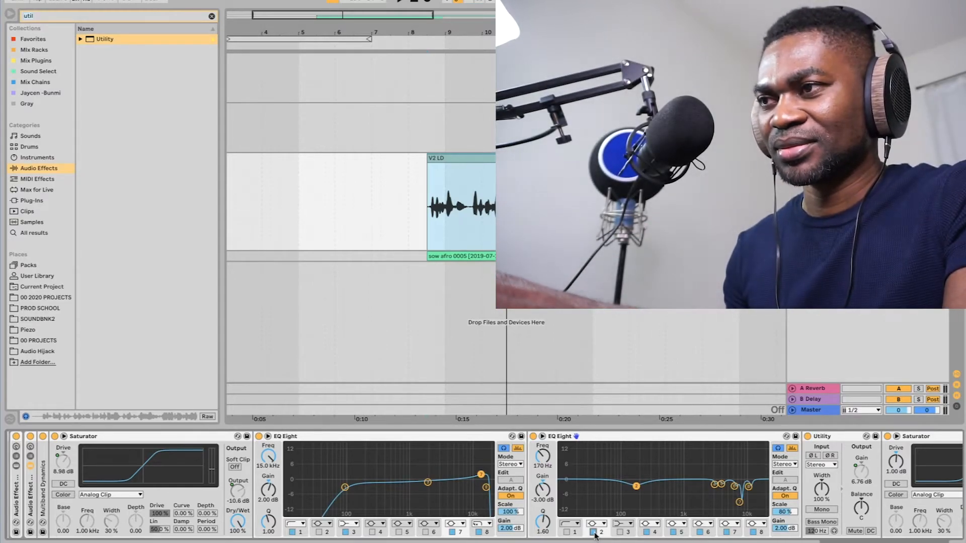
key(space)
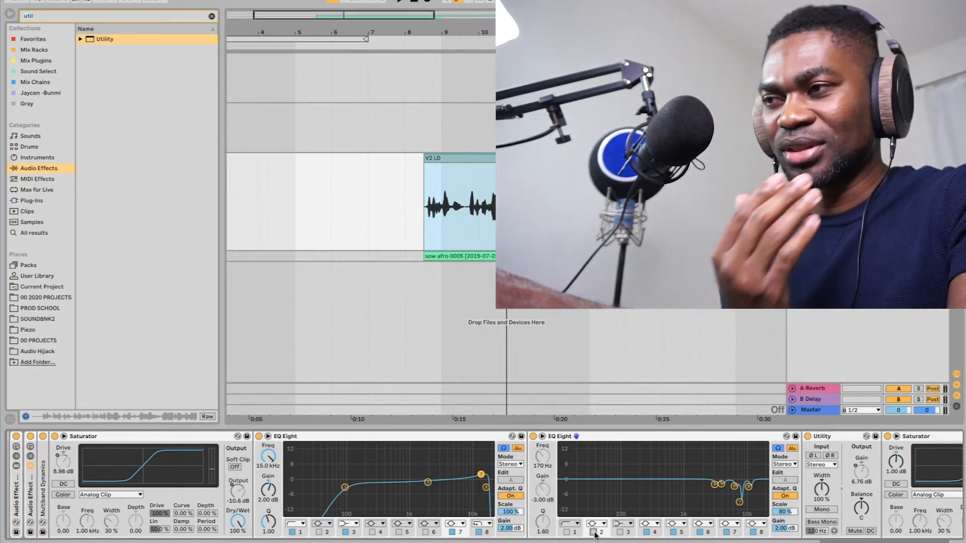
key(space)
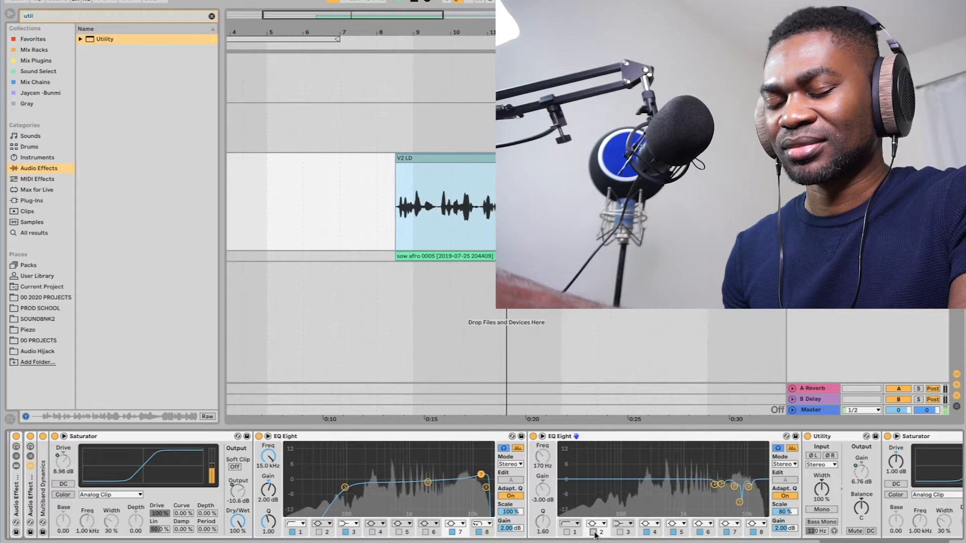
click(594, 532)
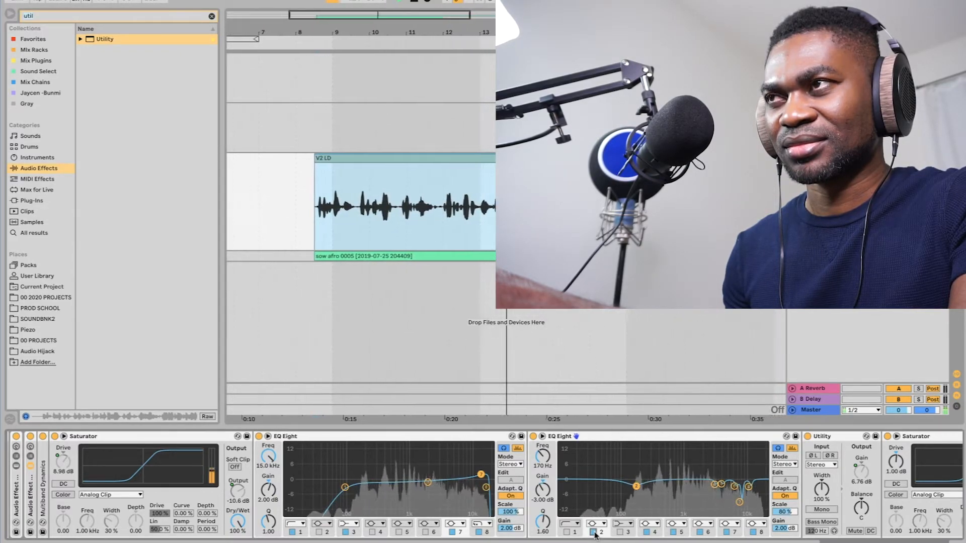
click(593, 532)
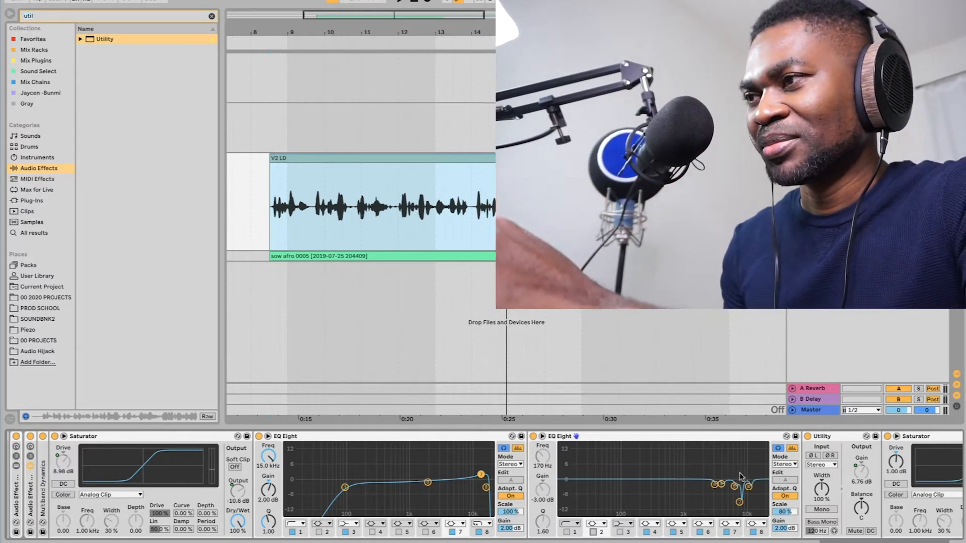
Inspect the narrow high-frequency cuts on bands 4, 5, 7 and 6 of the second EQ Eight.
click(715, 486)
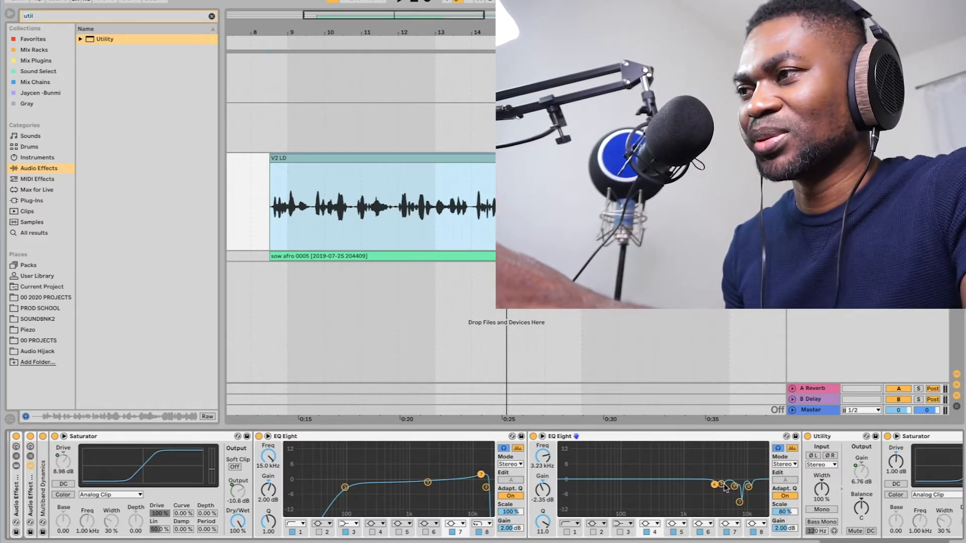
click(722, 485)
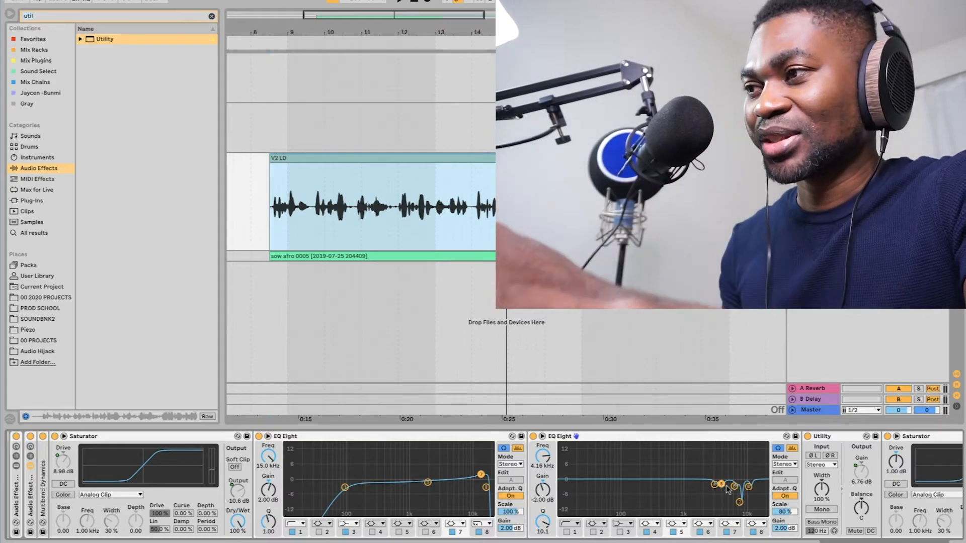
click(740, 502)
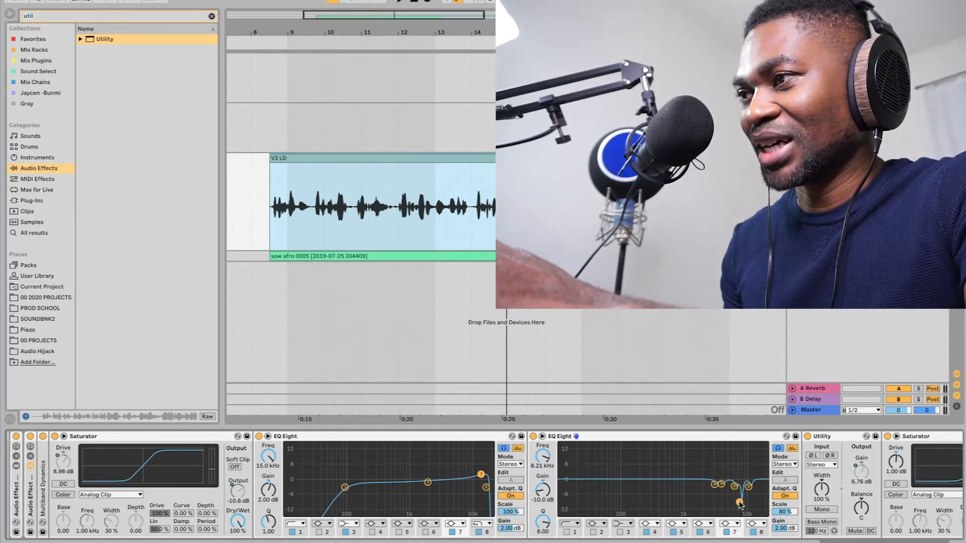
click(734, 487)
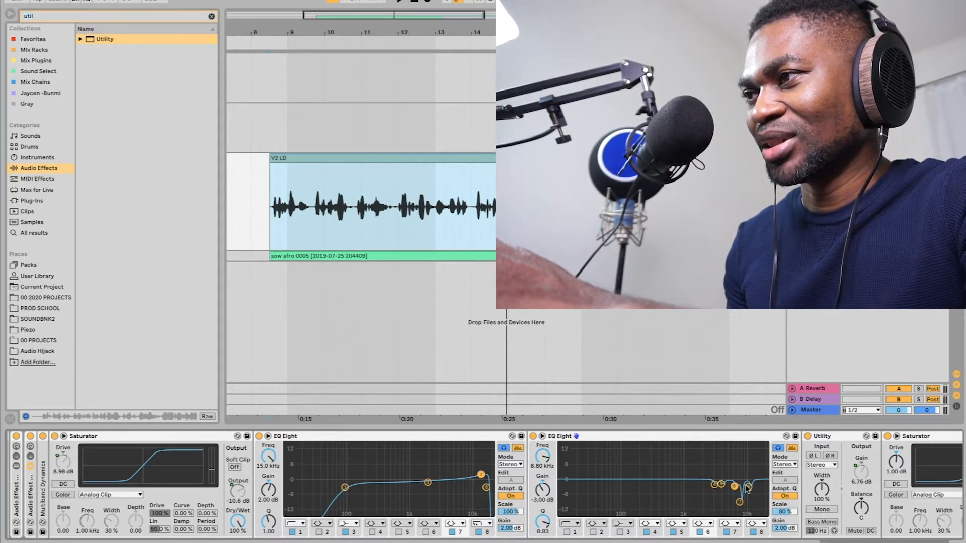
Inspect band 8 of the last EQ Eight, fold that device, and move on to the Utility after it.
click(748, 487)
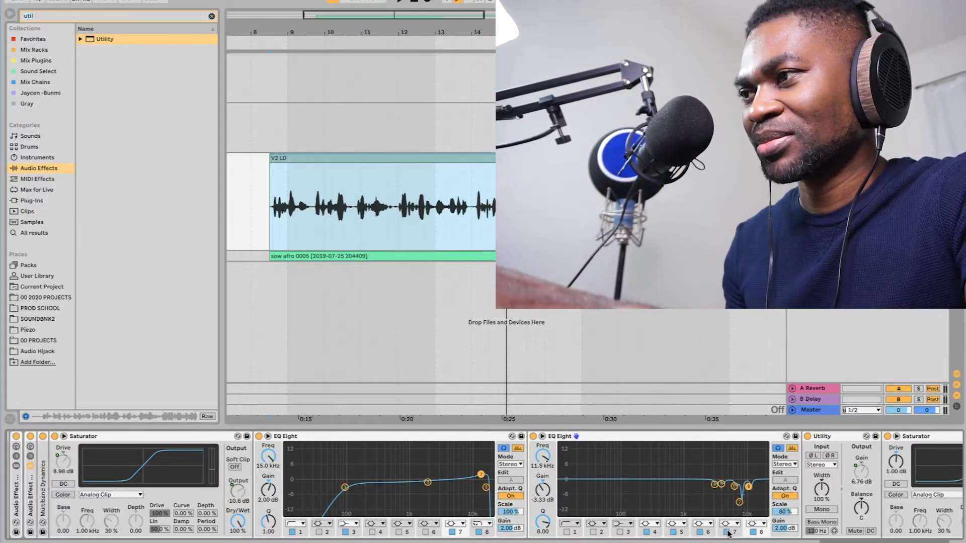
double_click(632, 438)
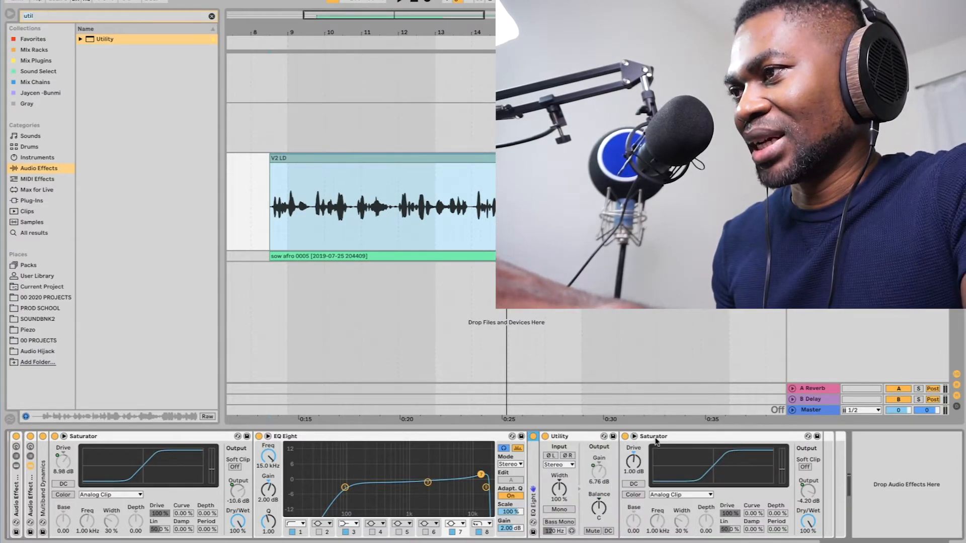
click(585, 441)
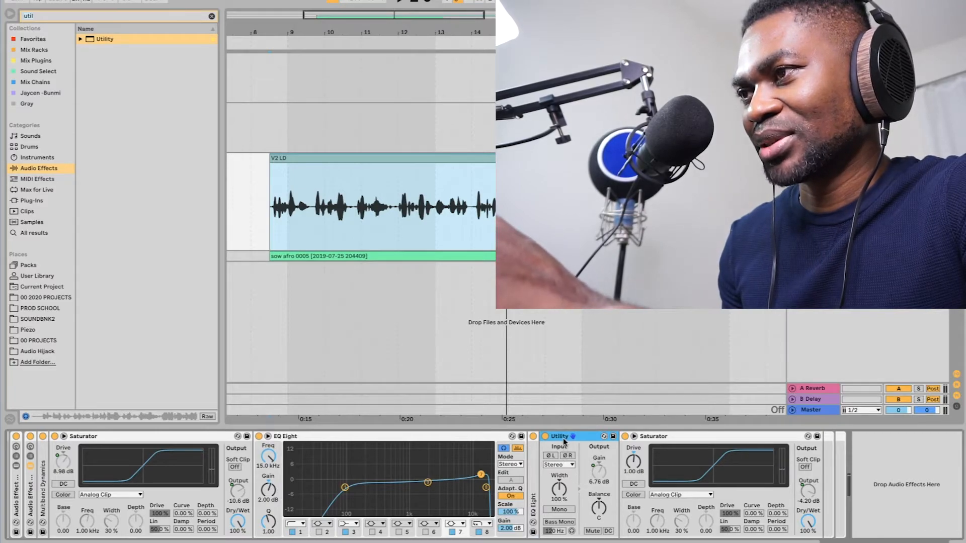
Fold the Saturator, the EQ Eight following it, and the EQ Eight near the start of the vocal rack.
scroll(564, 443, left, 5)
scroll(361, 417, left, 1)
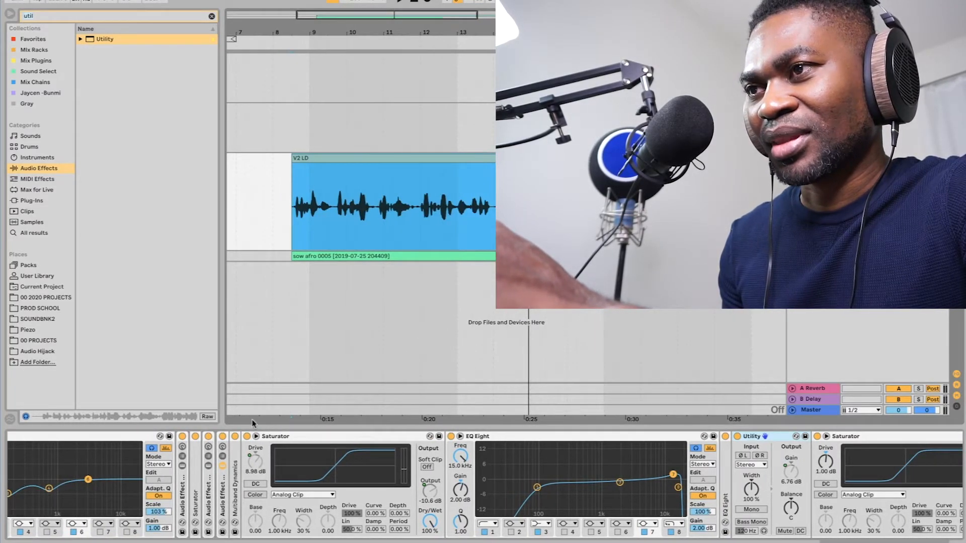
double_click(292, 436)
double_click(296, 436)
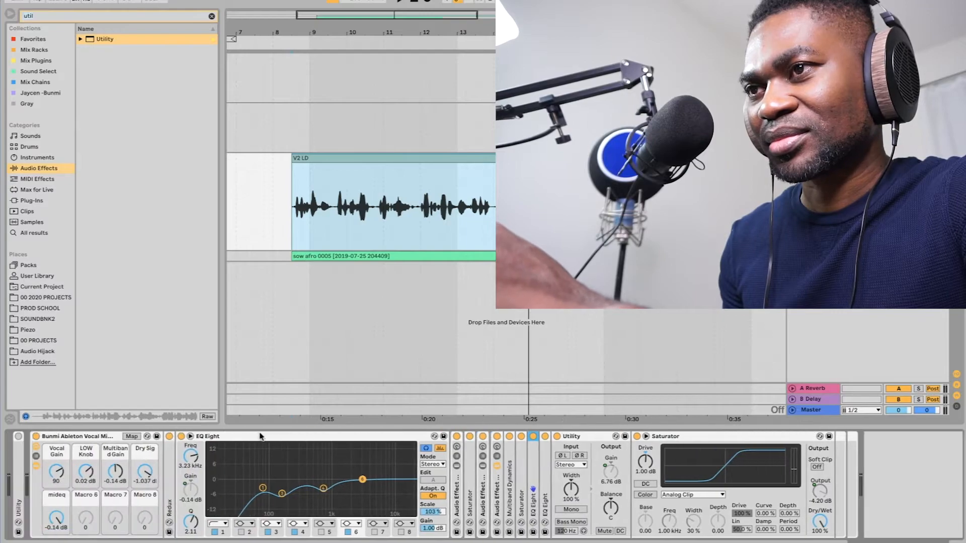
double_click(255, 437)
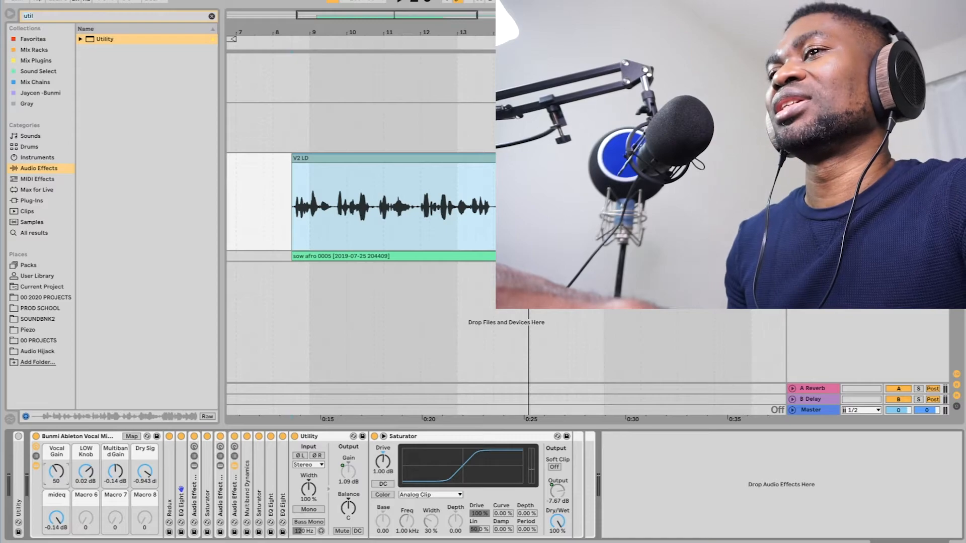
Sweep the rack's Vocal Gain macro from 54 up to 100 while auditioning the vocal, and leave it at 73.
drag(56, 471, 56, 467)
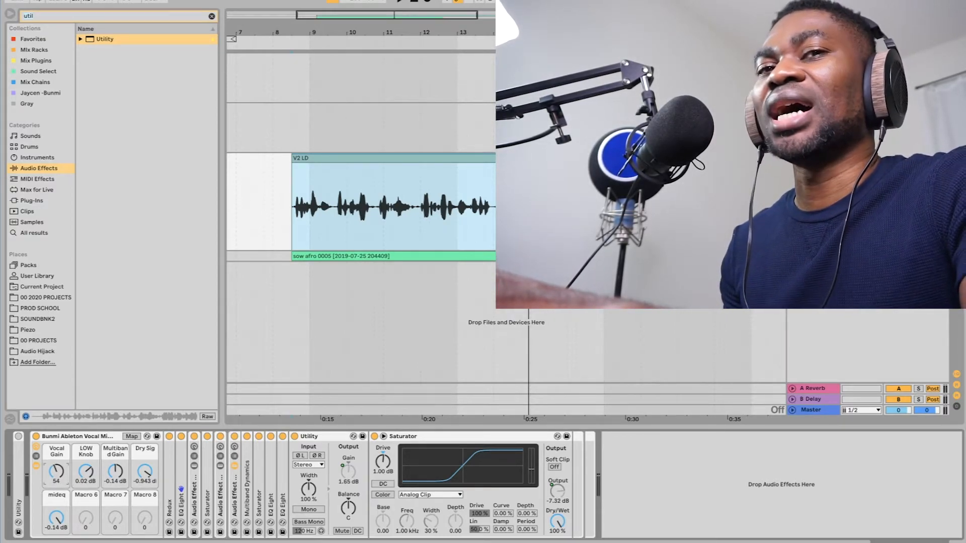
key(space)
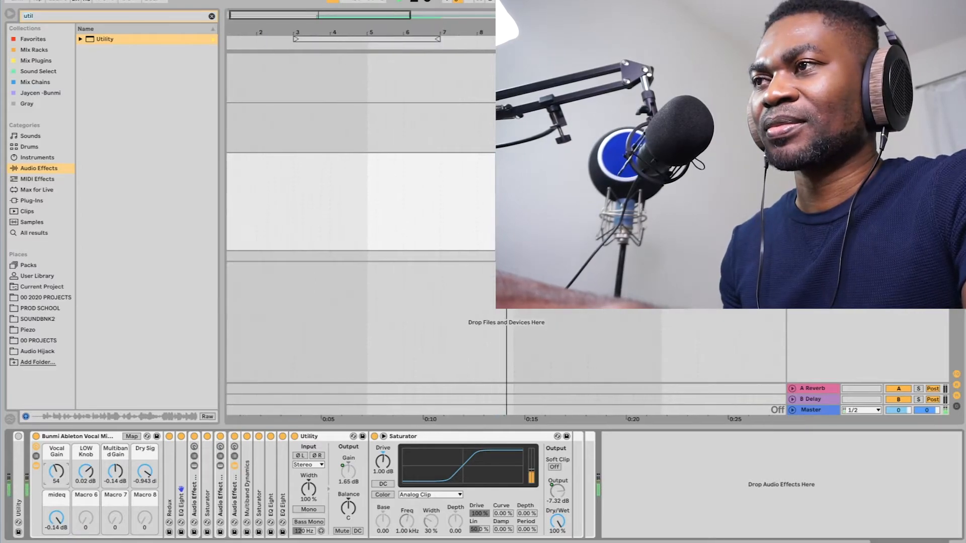
drag(56, 472, 56, 470)
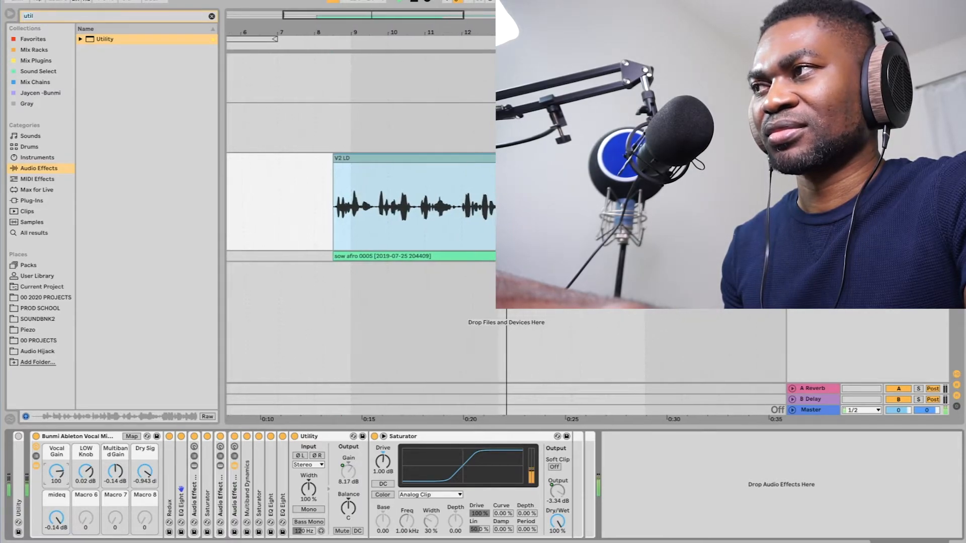
drag(56, 470, 57, 477)
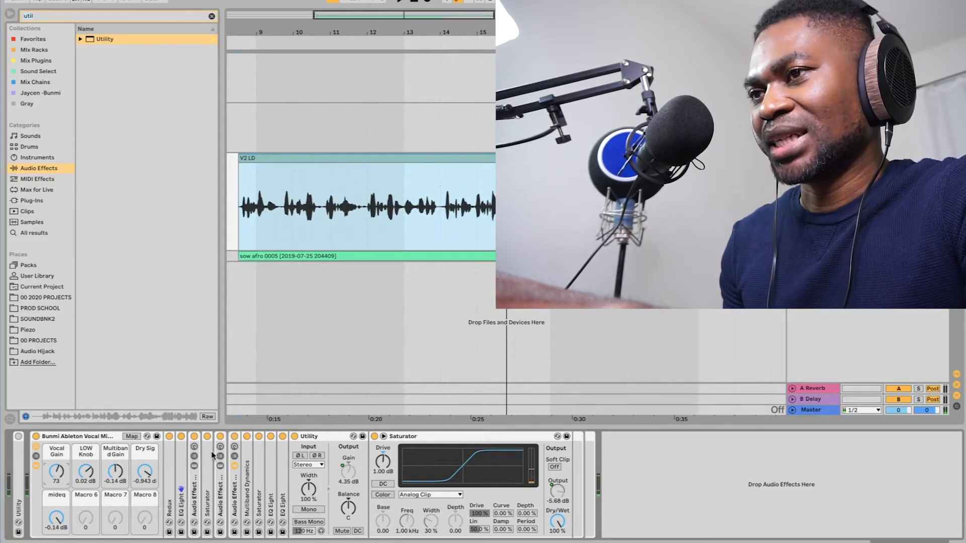
Hide the vocal mix rack's devices and fold the whole rack, clearing the browser search as well.
double_click(402, 436)
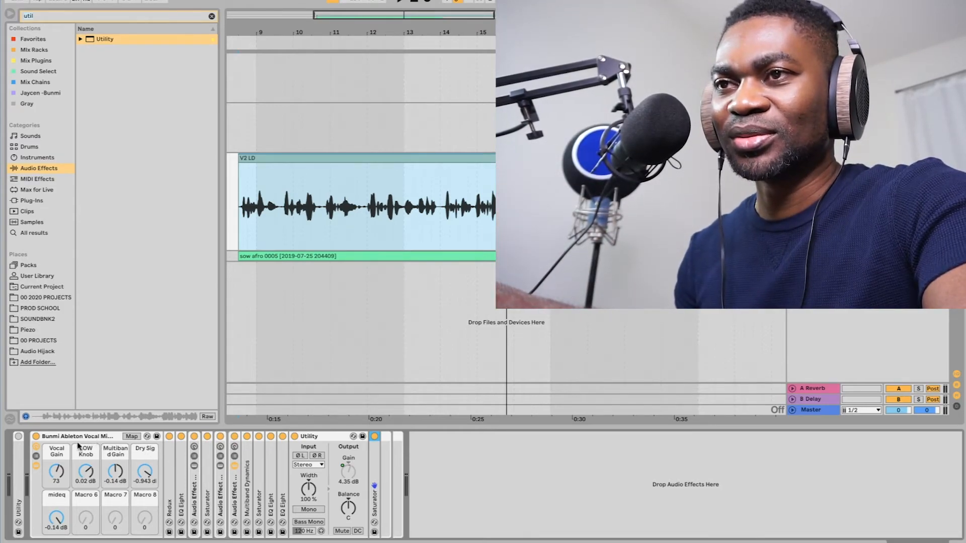
click(36, 467)
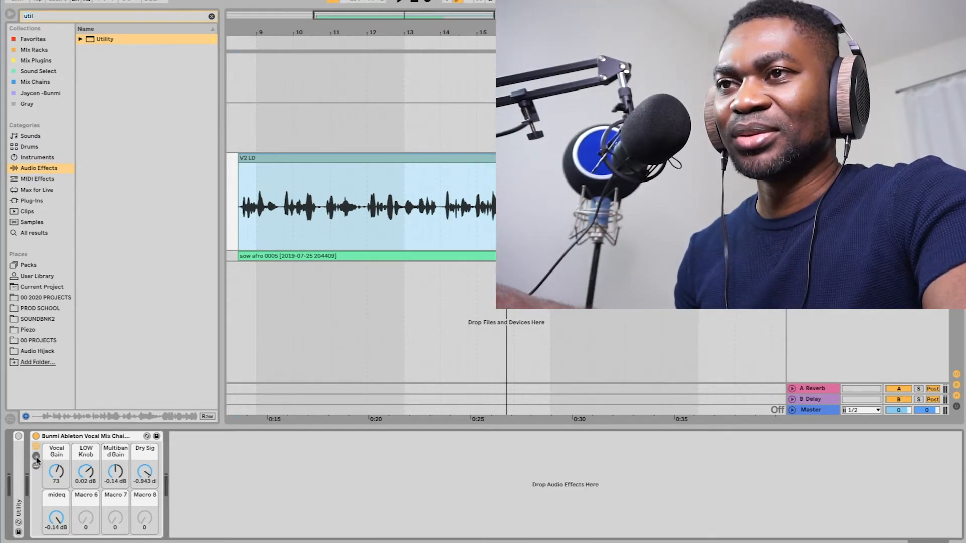
click(211, 17)
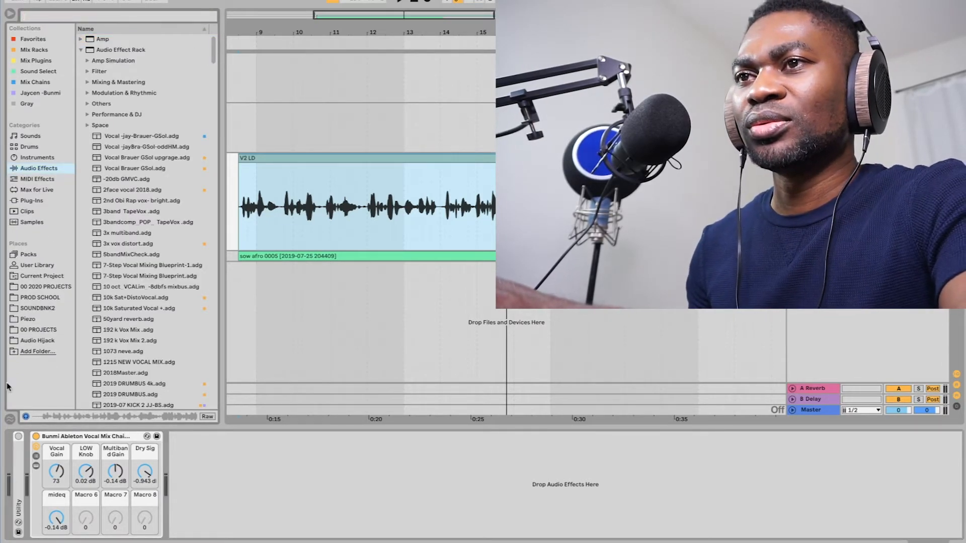
double_click(59, 437)
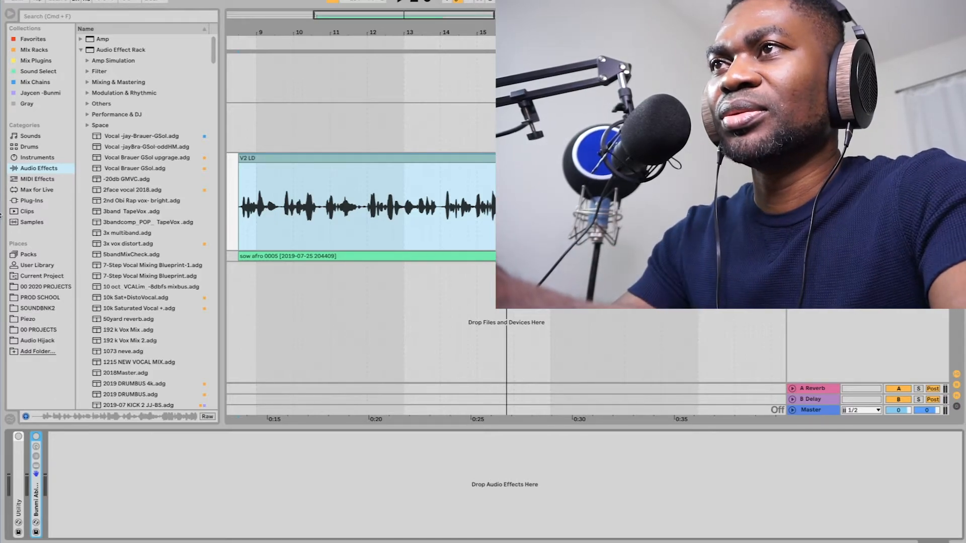
Search the audio effects for "ableton" in a widened browser and load the ABLETON VOCAL MIX PRESET rack onto the V2 LD track.
drag(213, 52, 212, 43)
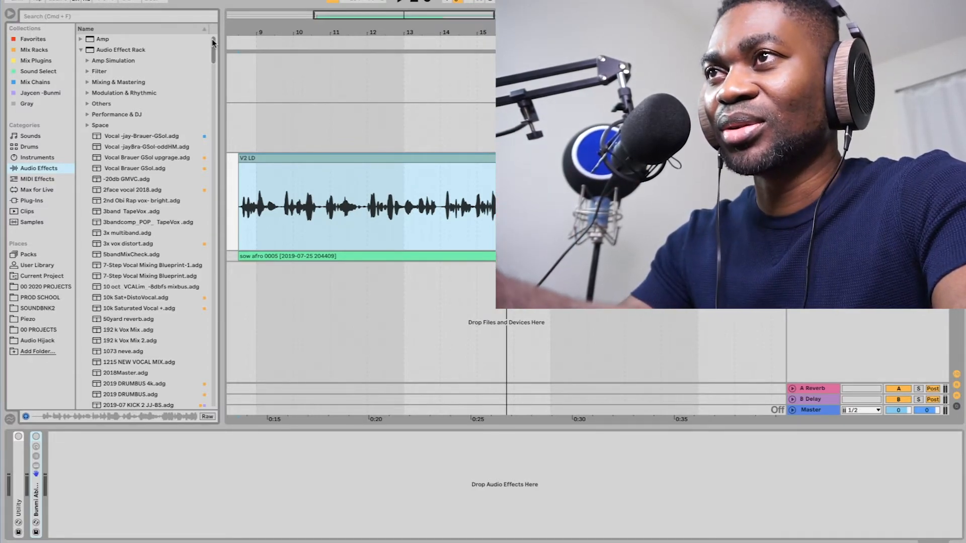
drag(214, 44, 208, 33)
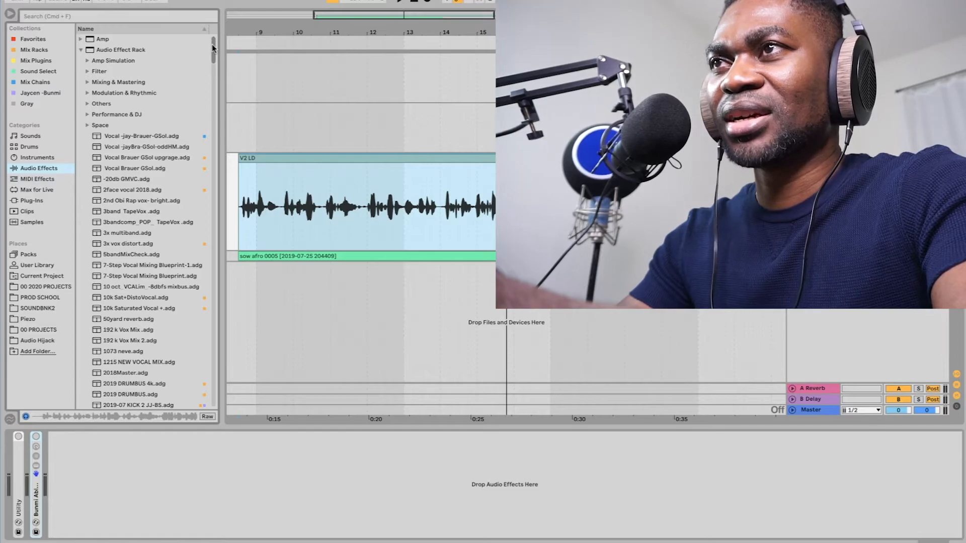
click(167, 16)
text(a)
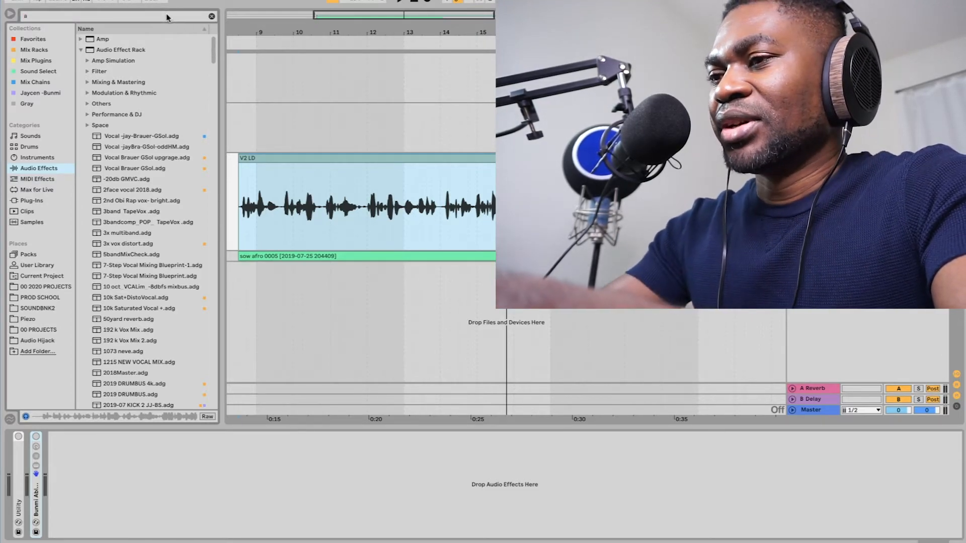
text(bletoon)
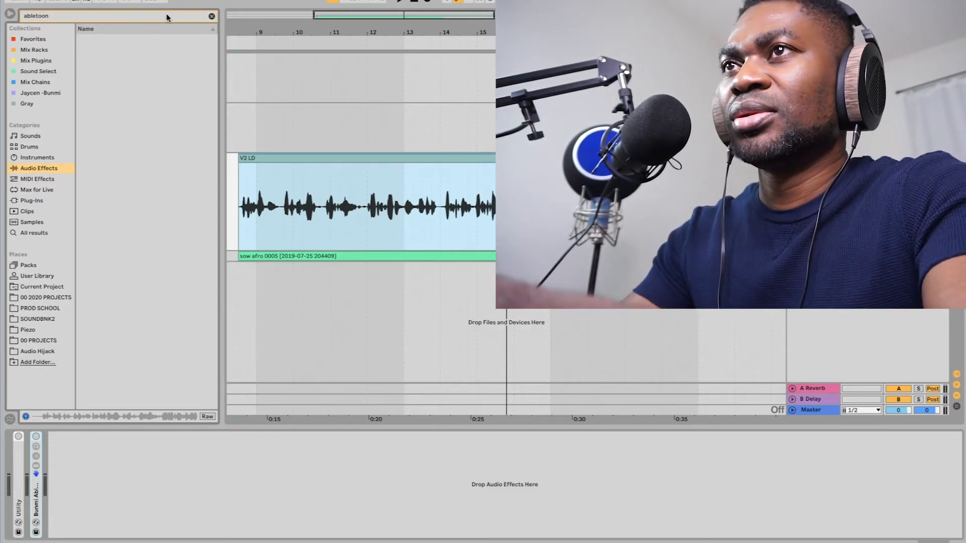
key(BackSpace)
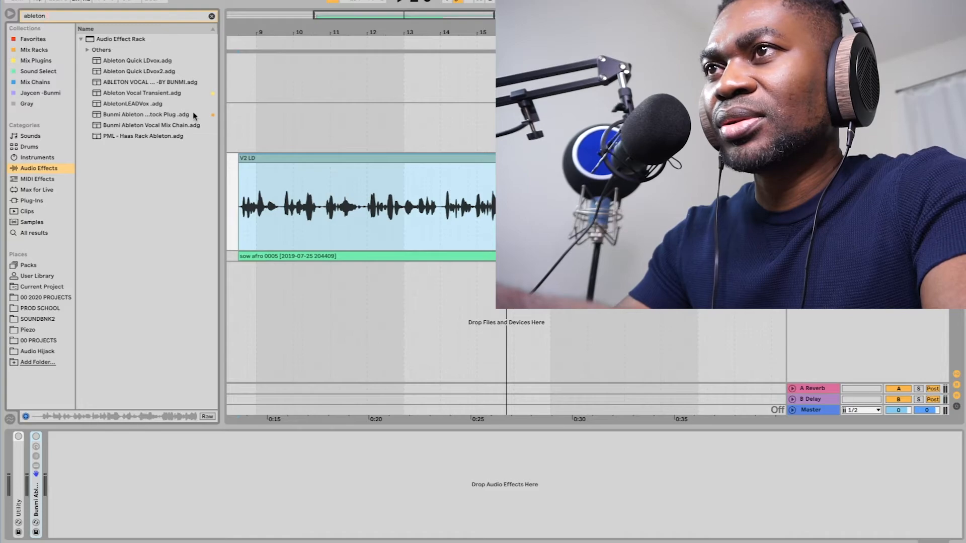
drag(220, 109, 248, 109)
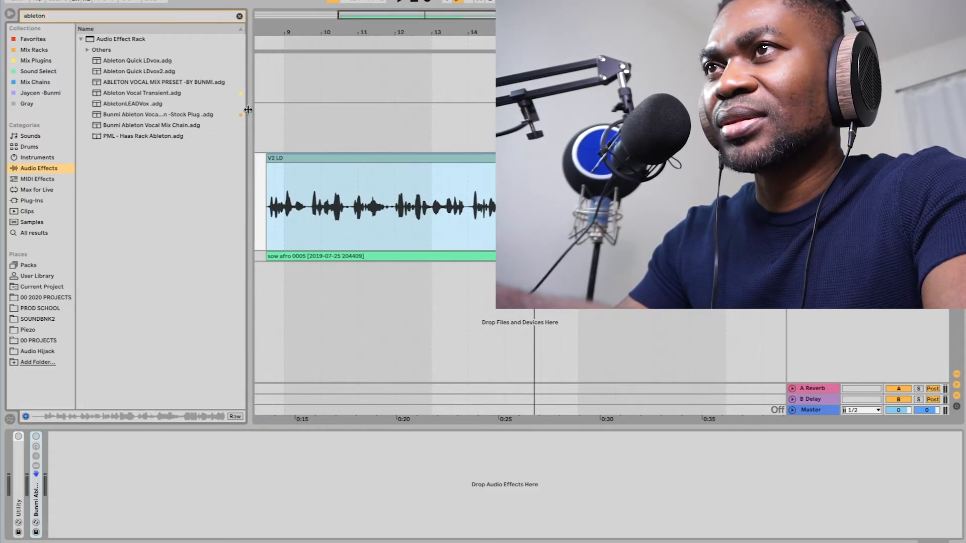
double_click(156, 82)
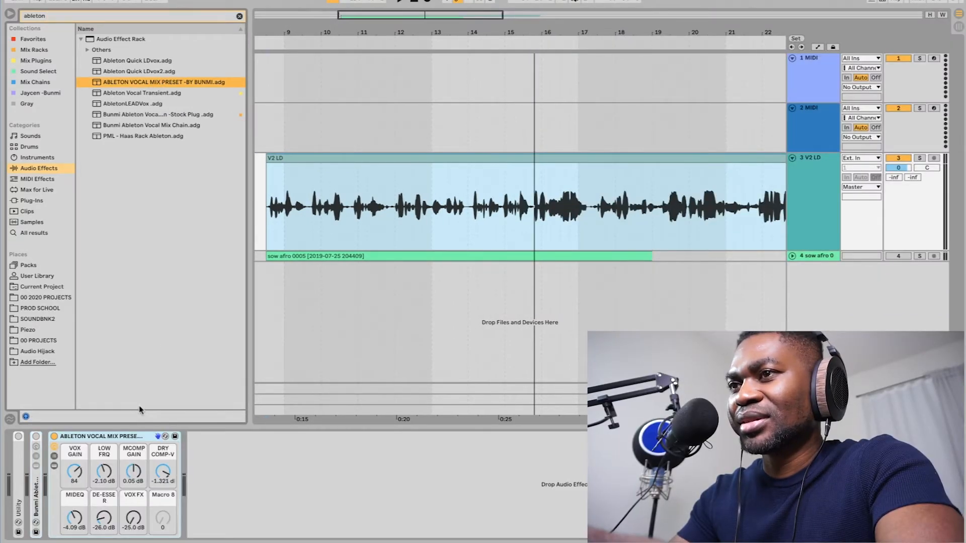
Rename the loaded ABLETON VOCAL MIX PRESET file in the browser by appending "V2" to its name.
right_click(196, 83)
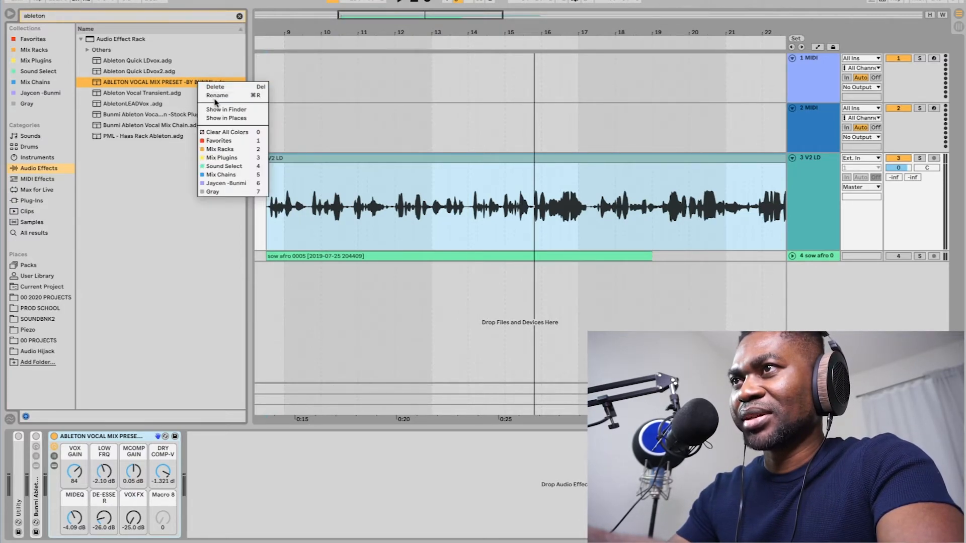
click(216, 96)
click(215, 84)
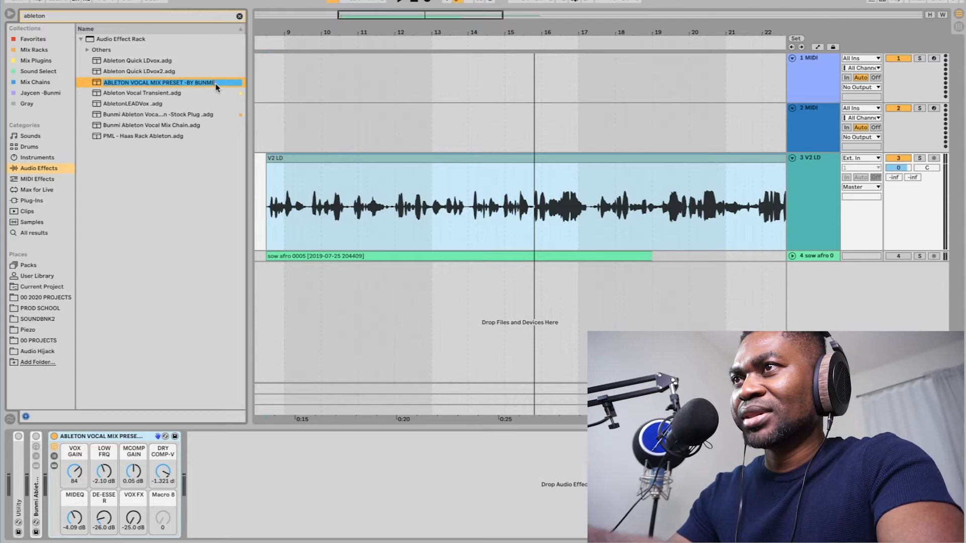
text(V2)
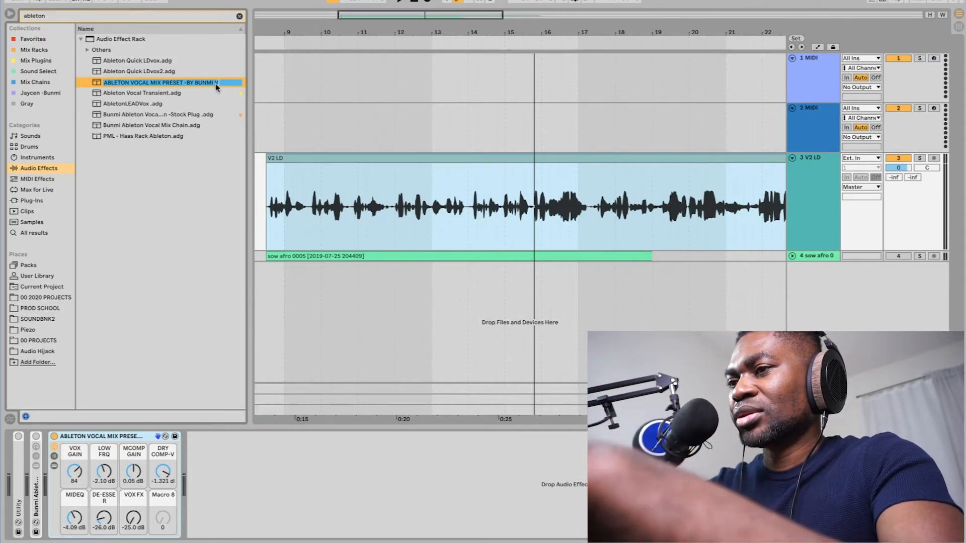
key(Return)
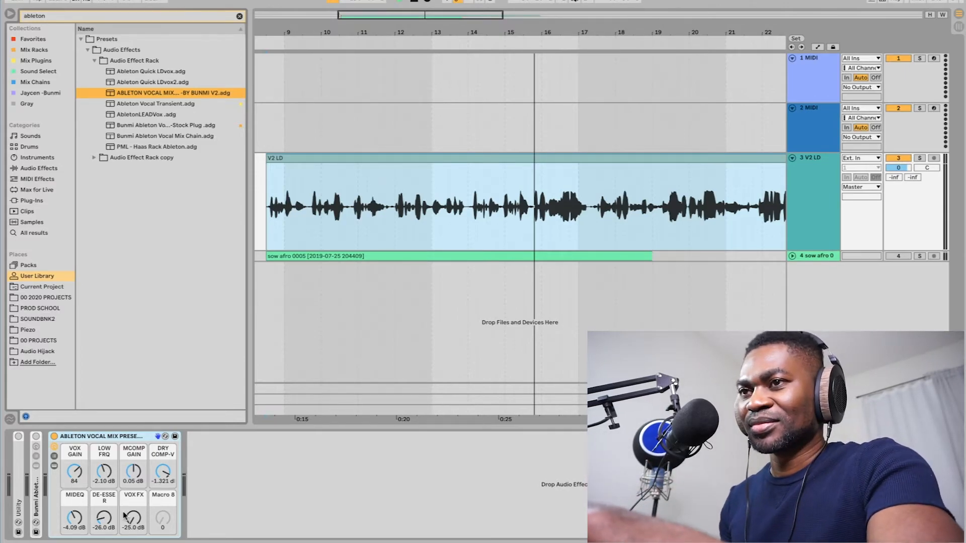
Sweep the new rack's VOX FX macro up to -8.105 dB and back down to about -24.6 dB while the vocal plays.
key(space)
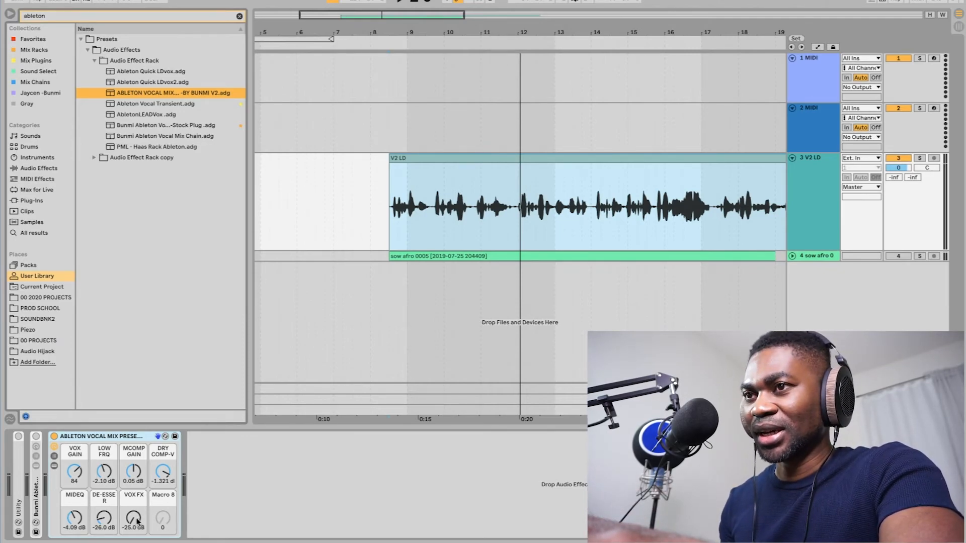
key(space)
drag(137, 520, 136, 480)
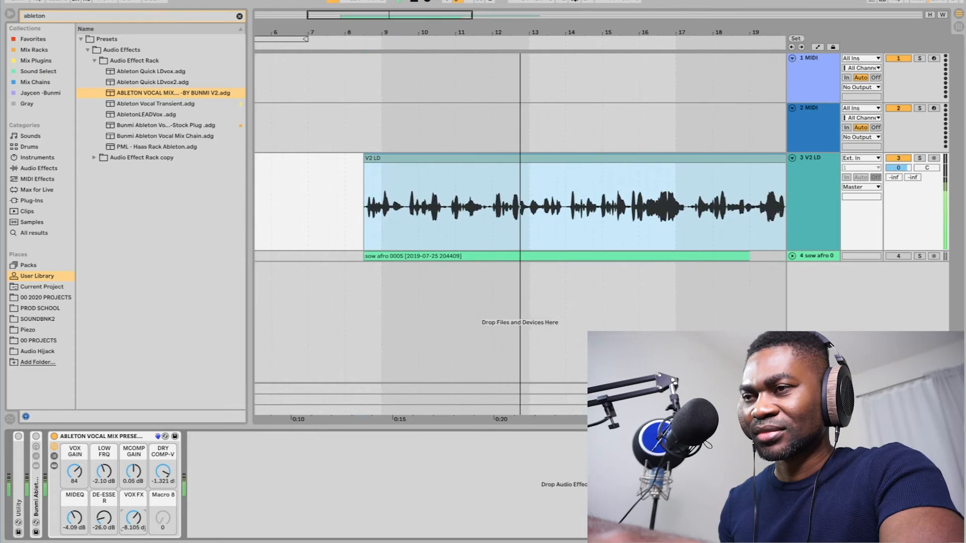
drag(134, 517, 133, 542)
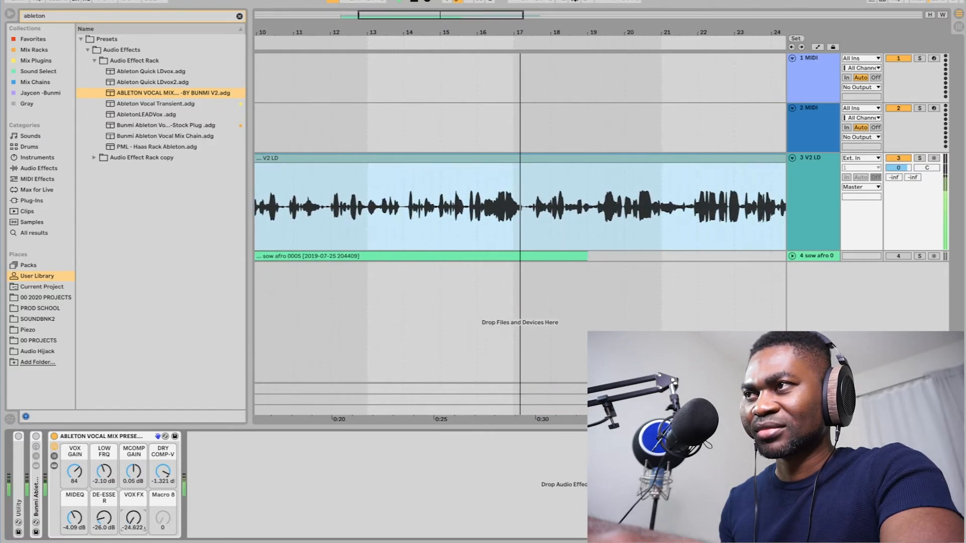
Replay the vocal and set the VOX FX macro to about -18.36 dB and the DE-ESSER macro to -20.0 dB.
key(space)
key(space)
drag(133, 518, 134, 513)
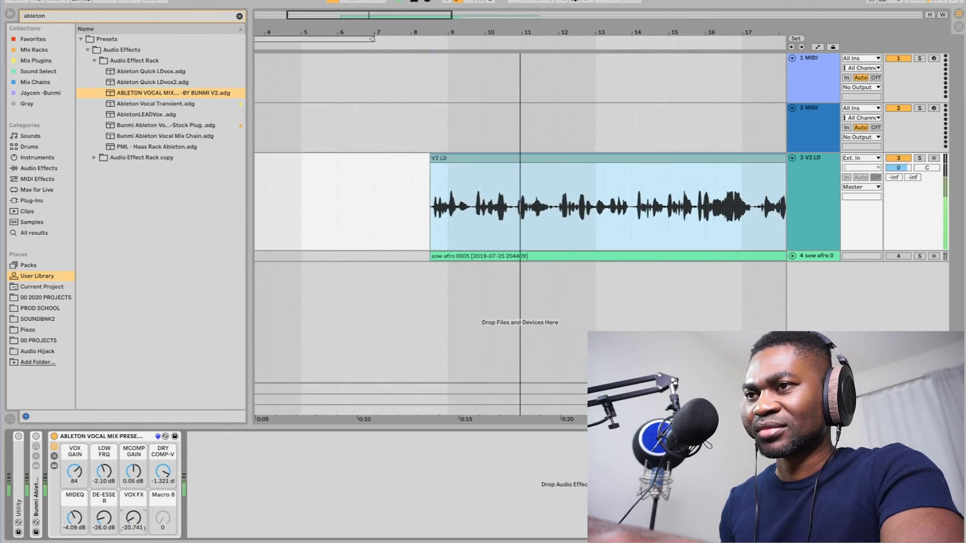
drag(134, 513, 134, 510)
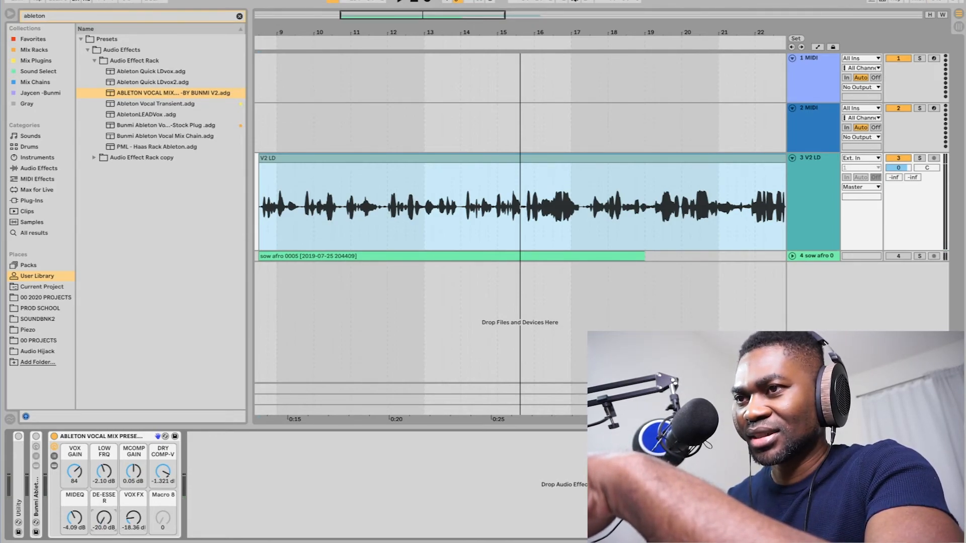
Set the MIDEQ macro to -0.12 dB and the VOX GAIN macro to 91 during vocal playback.
key(space)
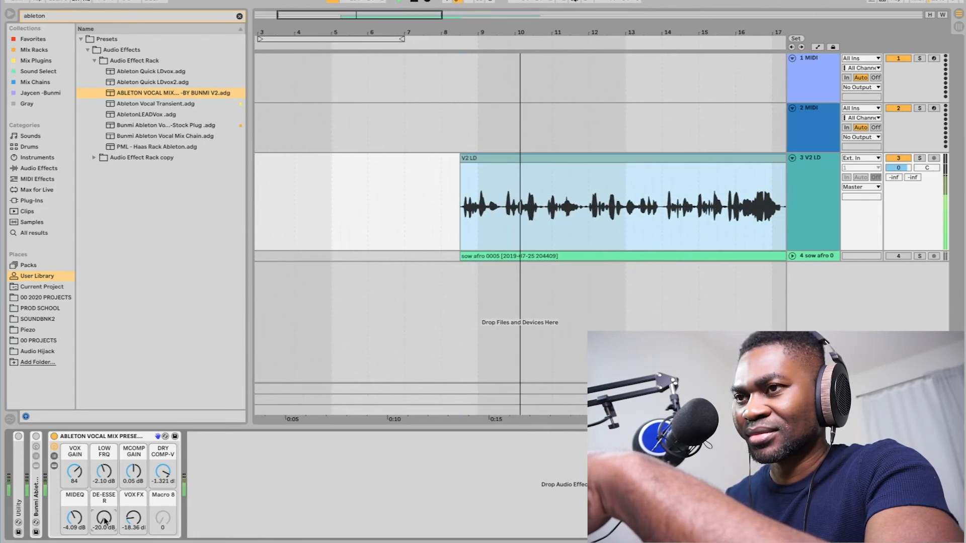
drag(74, 518, 75, 475)
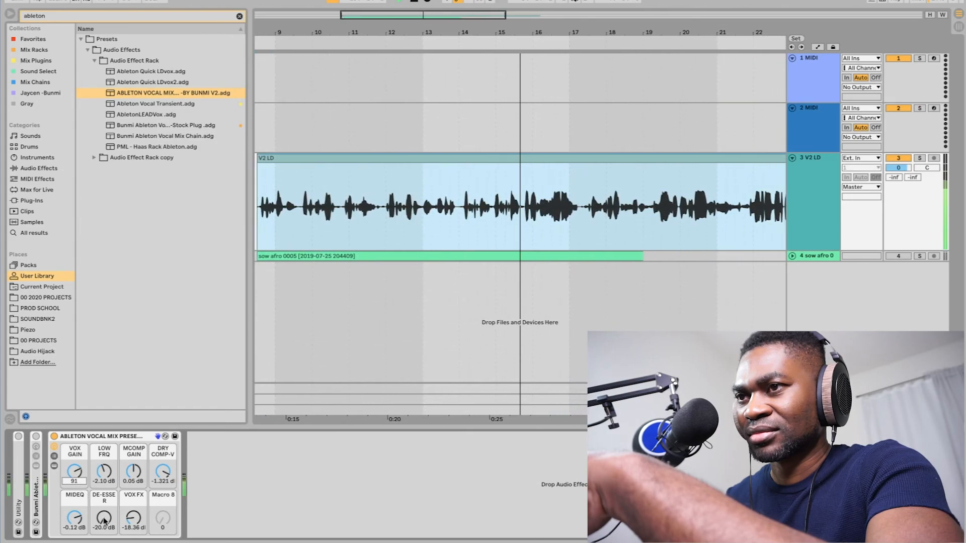
Restart playback and compare VOX FX at about -21 dB and fully down at -25.0 dB, leaving it at about -20.5 dB.
drag(133, 518, 134, 518)
key(space)
key(space)
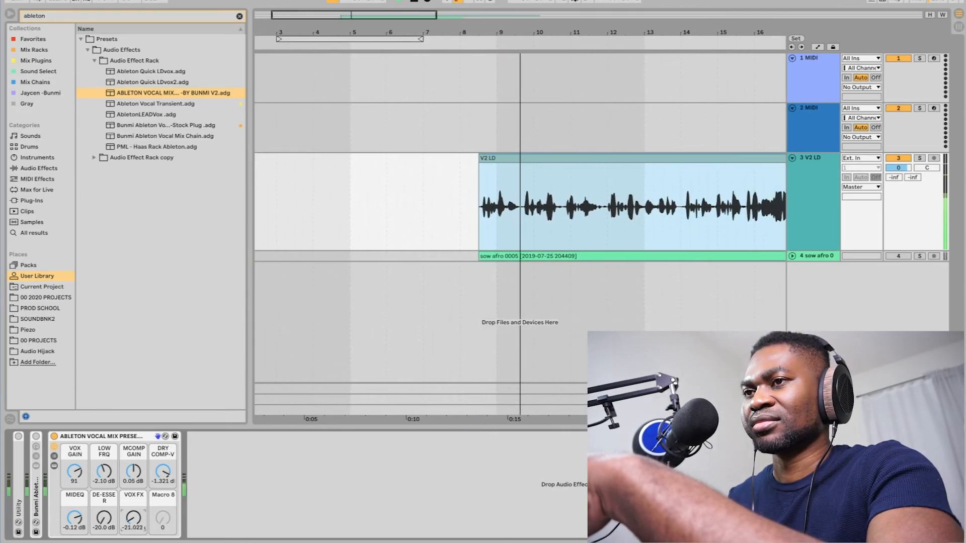
drag(133, 519, 133, 531)
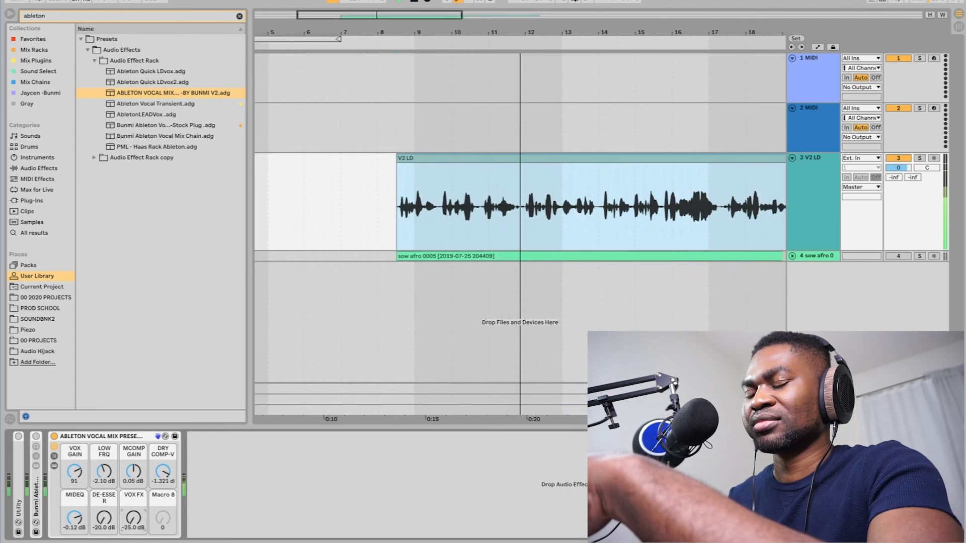
drag(133, 518, 134, 506)
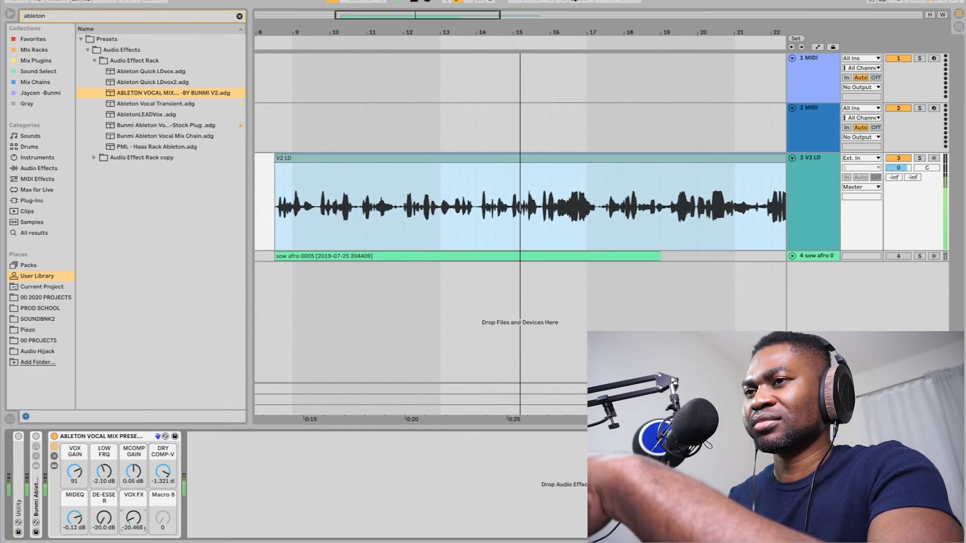